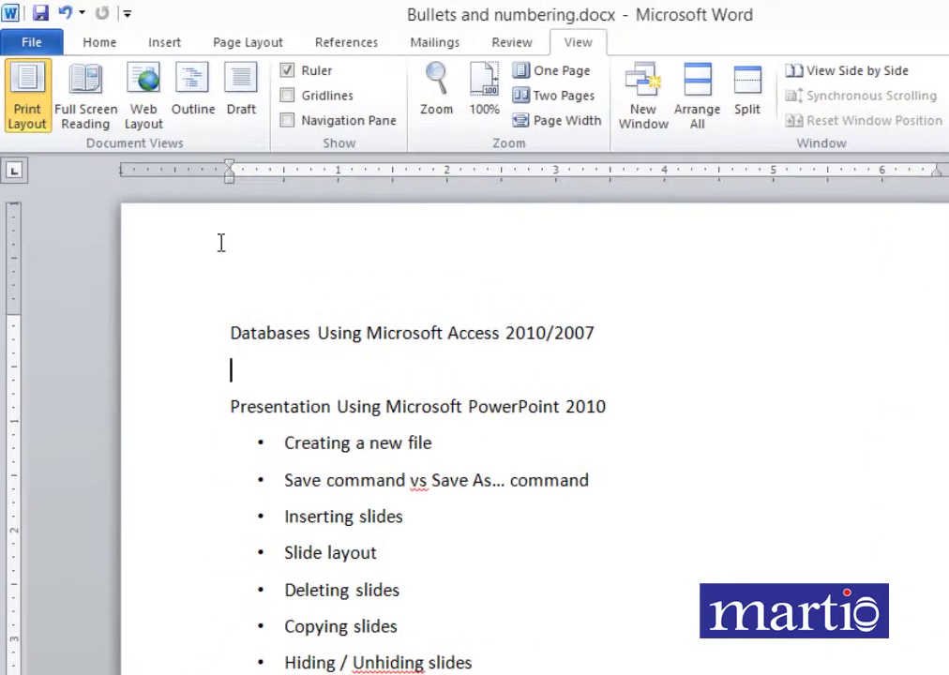
Start a square-bullet list on the empty line under the Access heading
{"action": "left_click", "coordinate": [101, 47]}
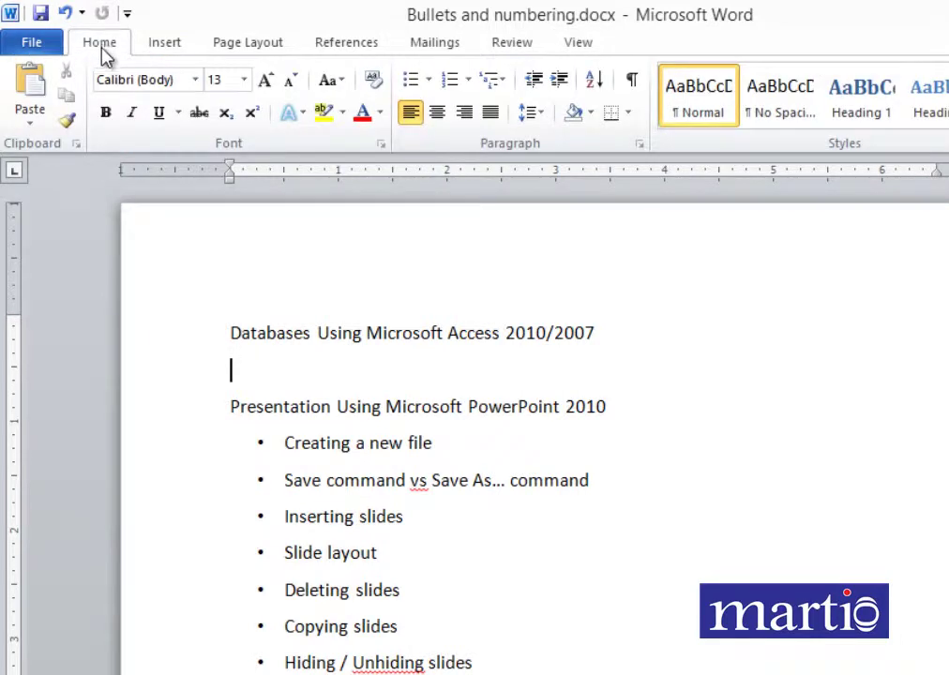
{"action": "left_click", "coordinate": [431, 87]}
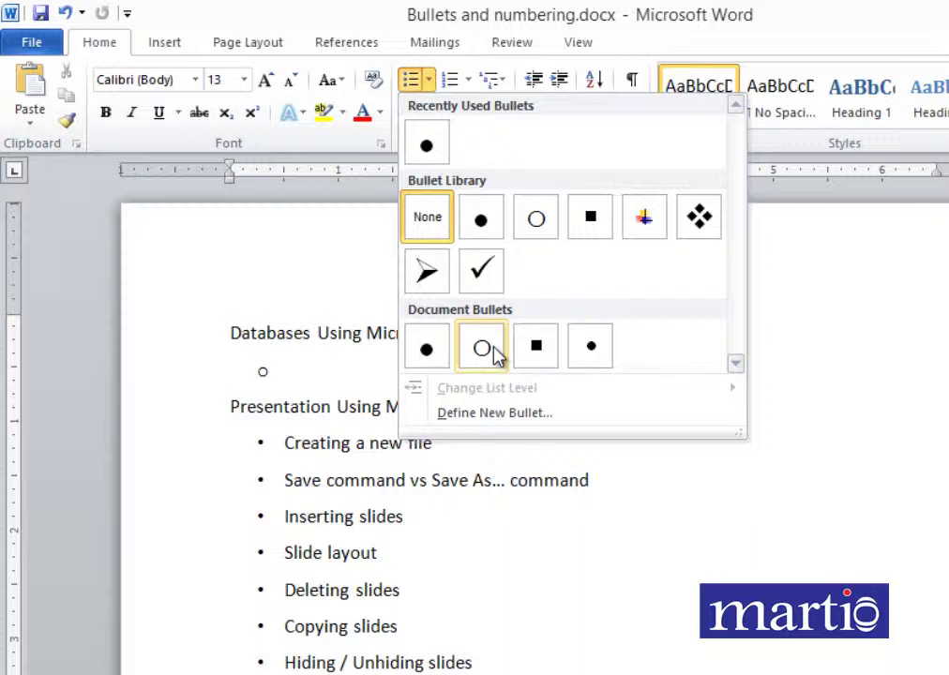
{"action": "left_click", "coordinate": [593, 226]}
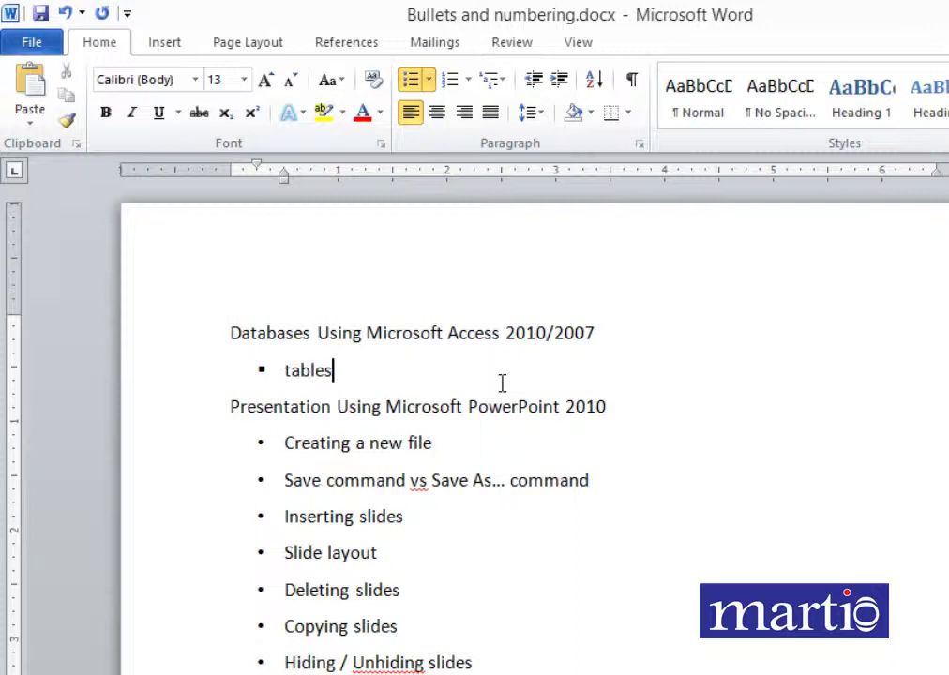
Enter Tables, Queries, Modules, Reports and Forms as bullets, then end the list with a plain line
{"action": "type", "text": "tables"}
{"action": "key", "text": "Return"}
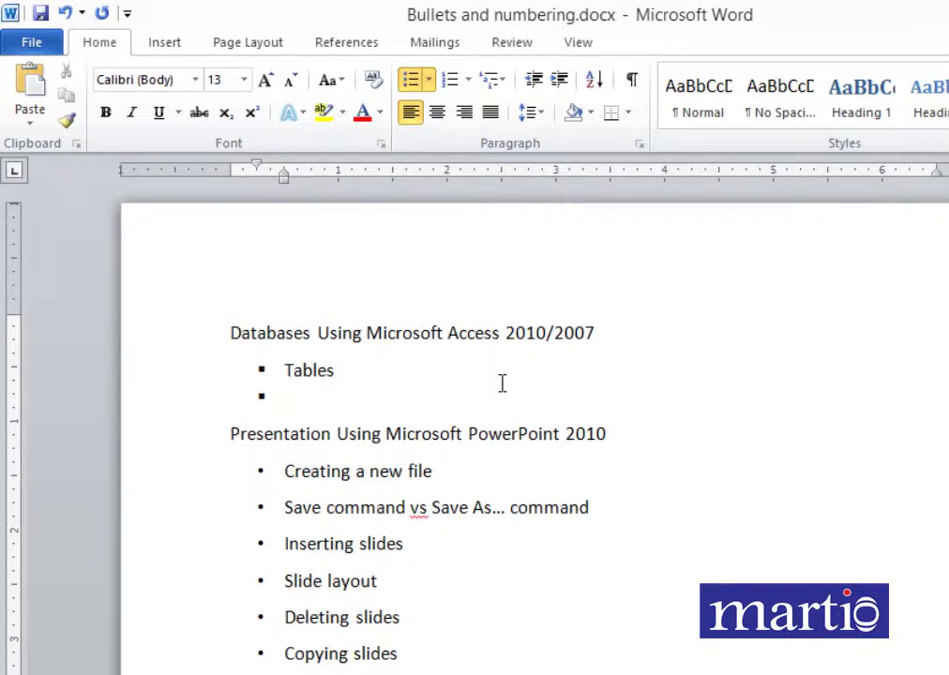
{"action": "type", "text": "queries"}
{"action": "key", "text": "Return"}
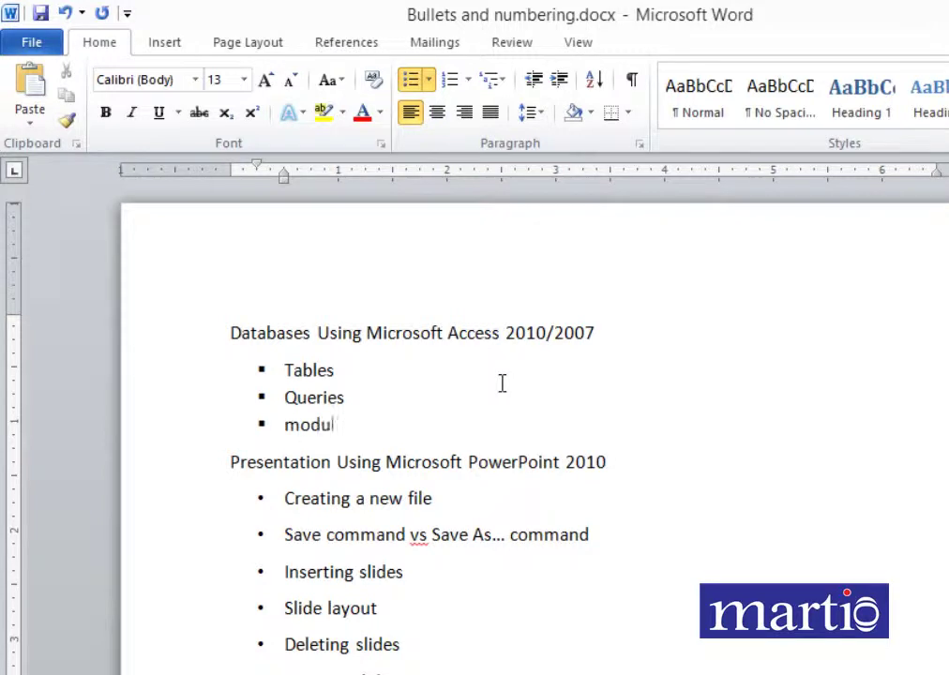
{"action": "type", "text": "modules"}
{"action": "key", "text": "Return"}
{"action": "type", "text": "repor"}
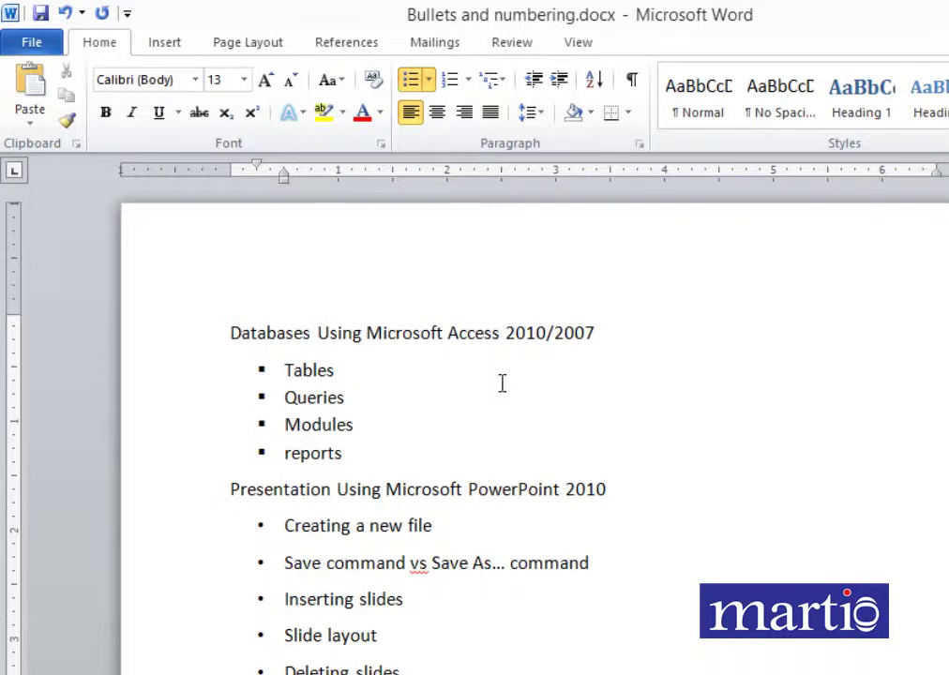
{"action": "type", "text": "ts"}
{"action": "key", "text": "Return"}
{"action": "type", "text": "forms"}
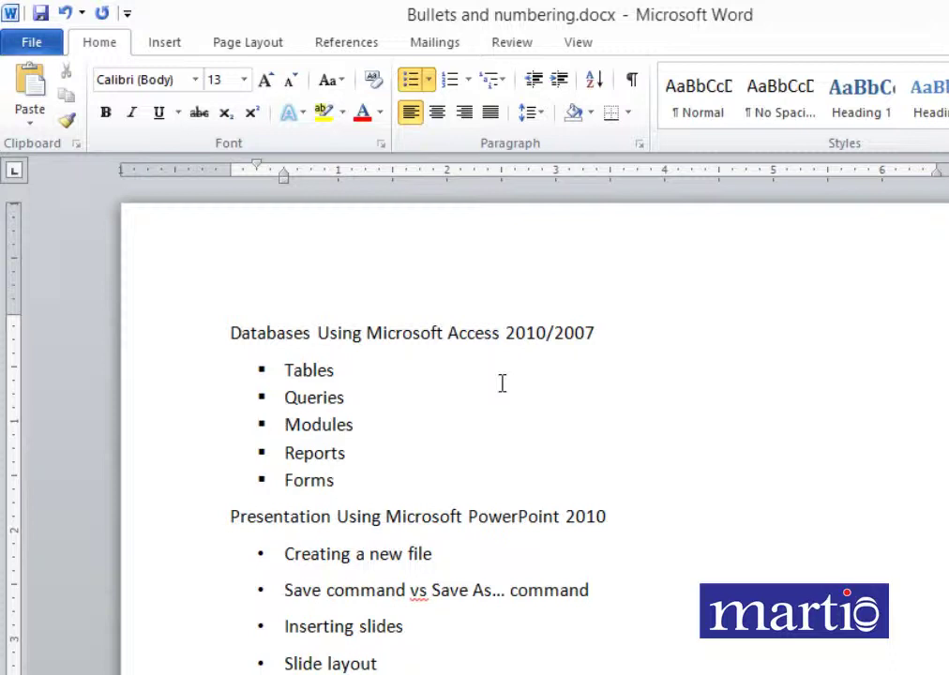
{"action": "key", "text": "Return"}
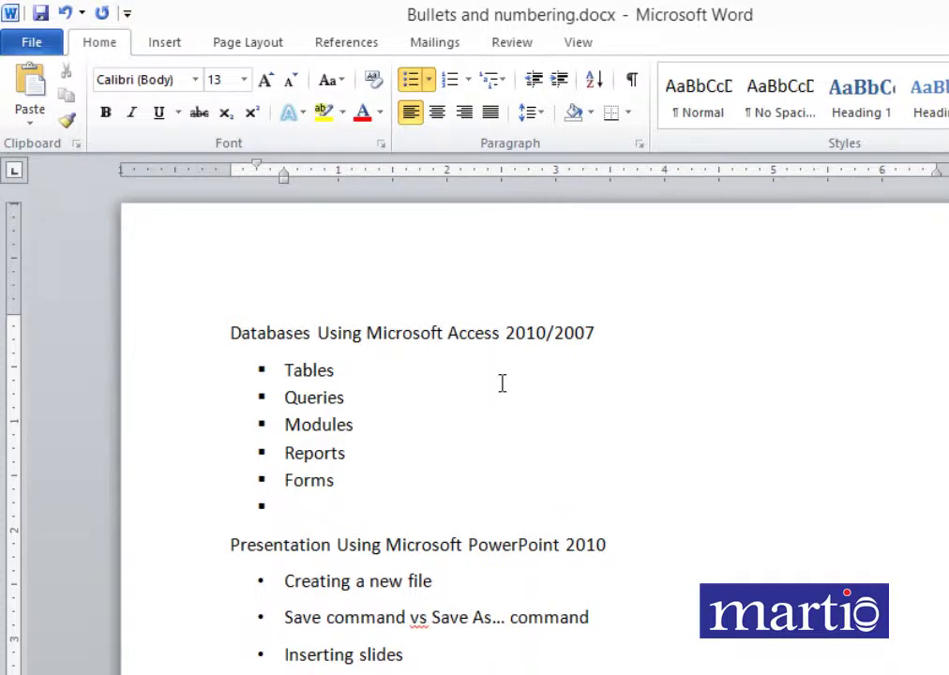
{"action": "key", "text": "Return"}
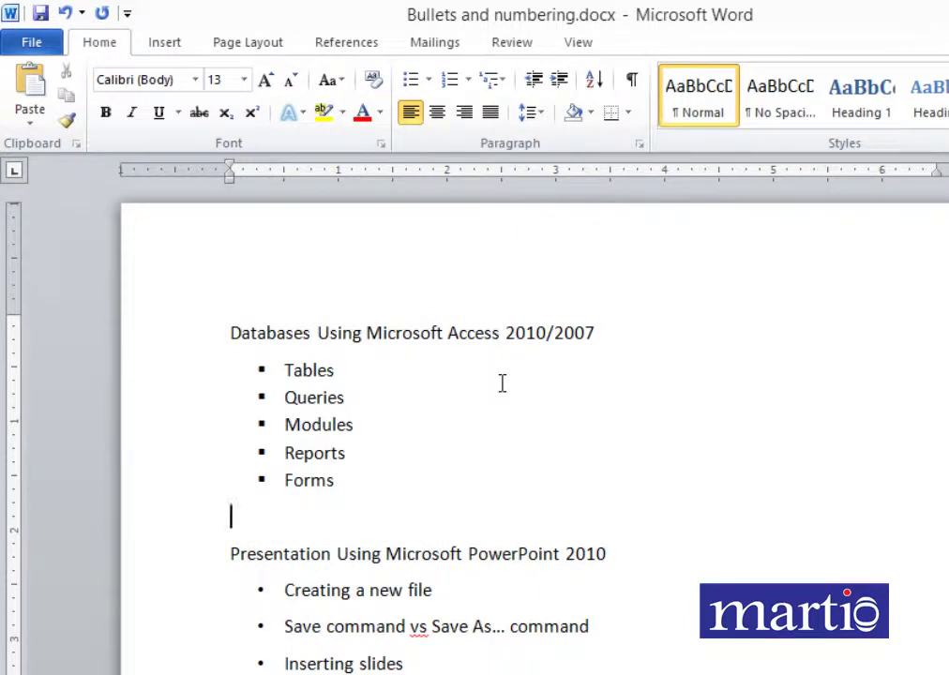
{"action": "scroll", "coordinate": [376, 498], "scroll_direction": "down", "scroll_amount": 3}
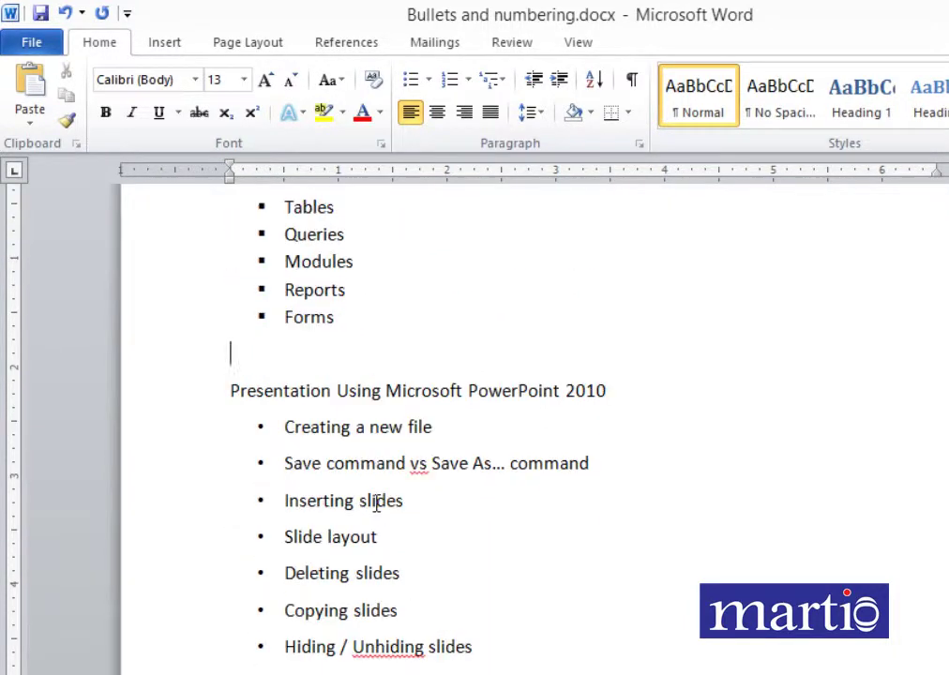
{"action": "scroll", "coordinate": [377, 504], "scroll_direction": "down", "scroll_amount": 2}
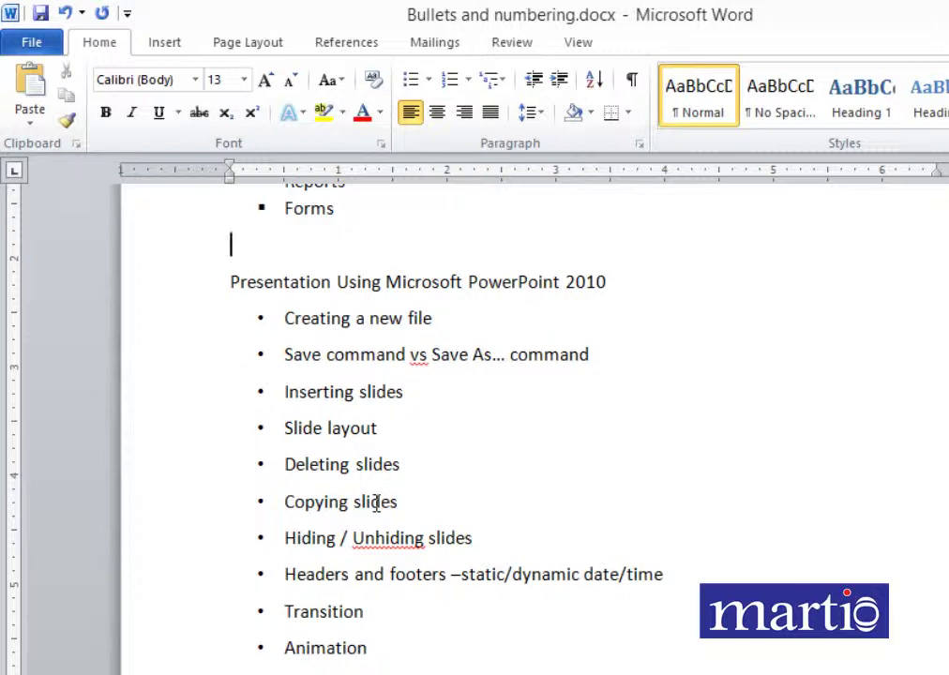
{"action": "scroll", "coordinate": [377, 503], "scroll_direction": "up", "scroll_amount": 4}
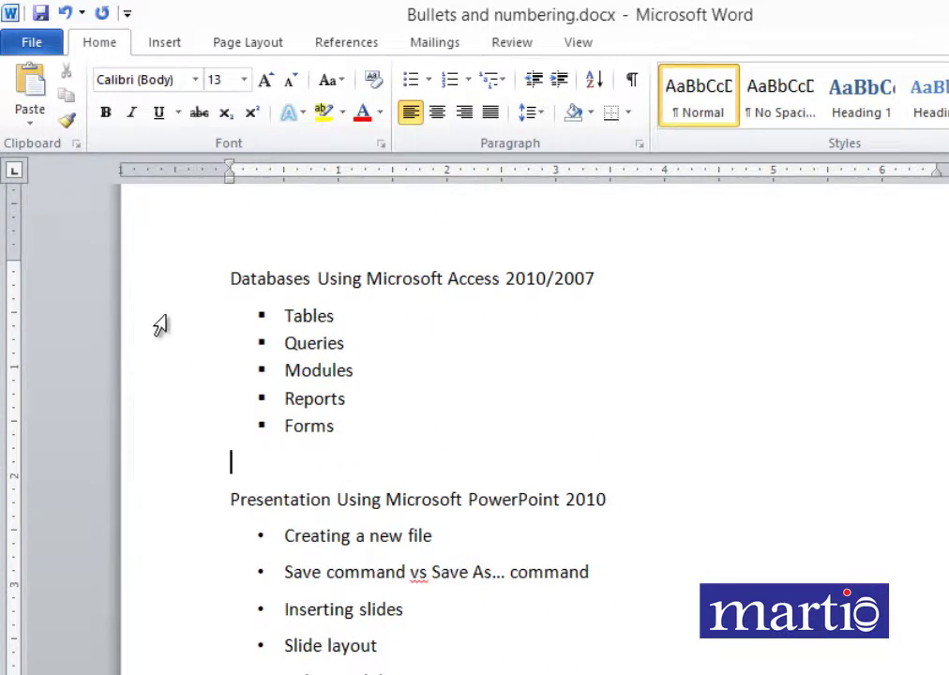
Renumber the five Access items Tables through Forms as a 1. 2. 3. list
{"action": "left_click_drag", "start_coordinate": [160, 325], "coordinate": [185, 434]}
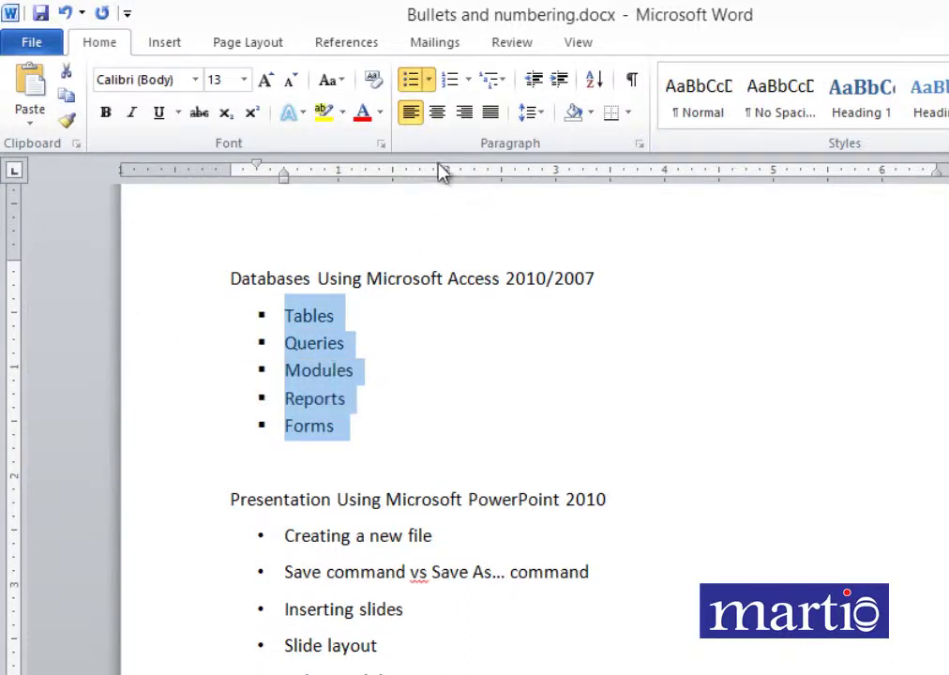
{"action": "left_click", "coordinate": [471, 82]}
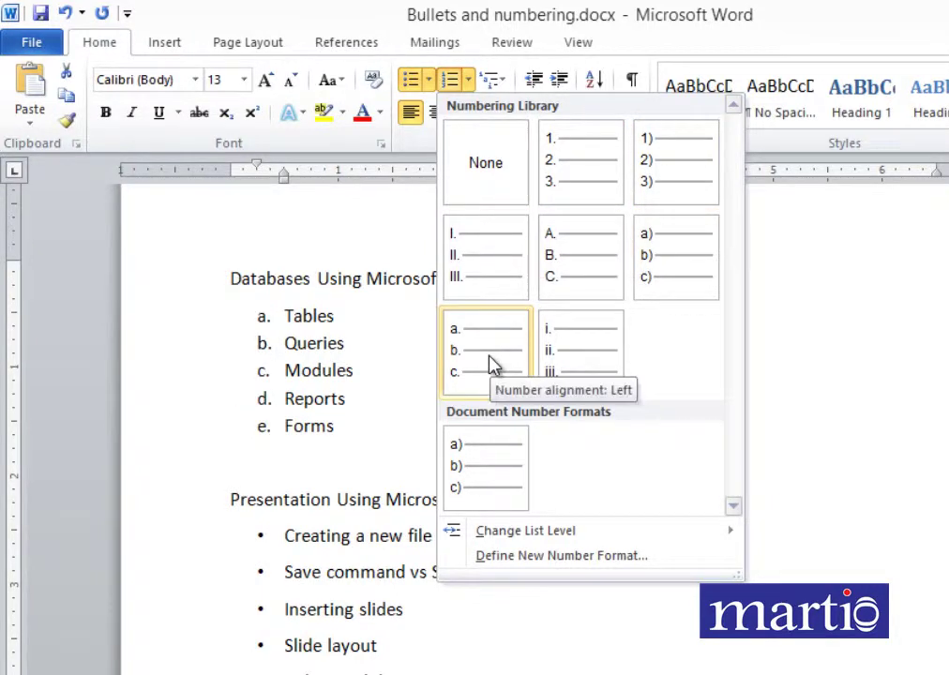
{"action": "left_click", "coordinate": [575, 185]}
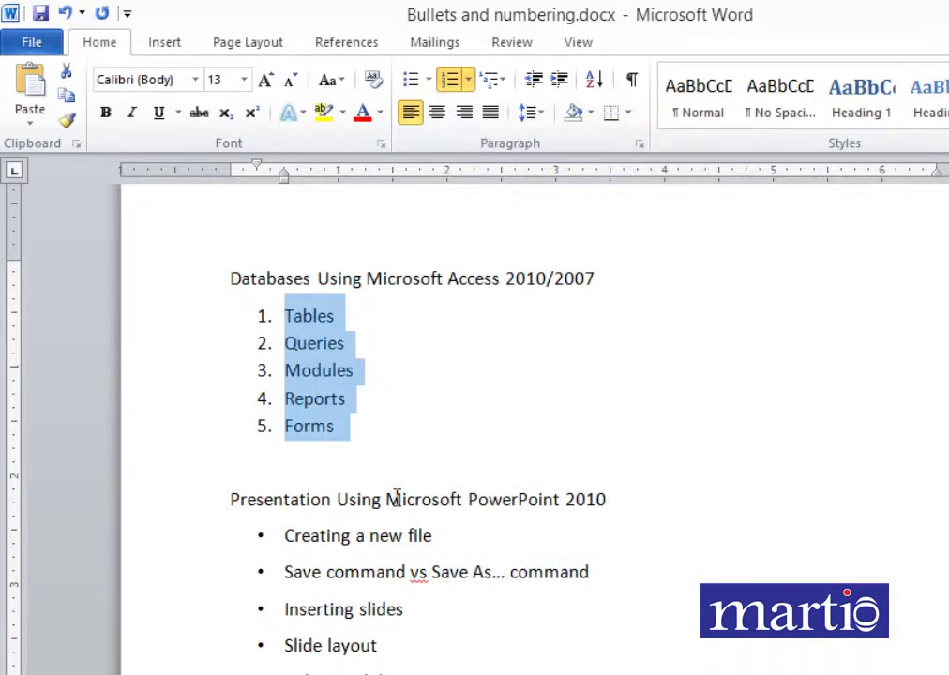
Delete the empty line after Forms so PowerPoint follows directly
{"action": "left_click", "coordinate": [382, 444]}
{"action": "key", "text": "Delete"}
{"action": "left_click", "coordinate": [409, 535]}
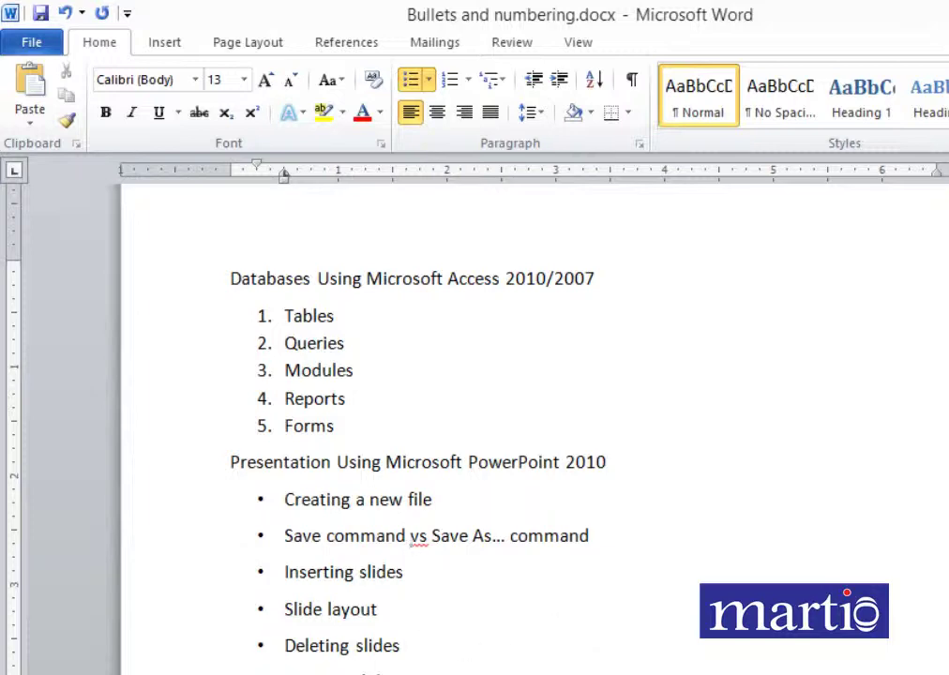
{"action": "scroll", "coordinate": [525, 596], "scroll_direction": "down", "scroll_amount": 20}
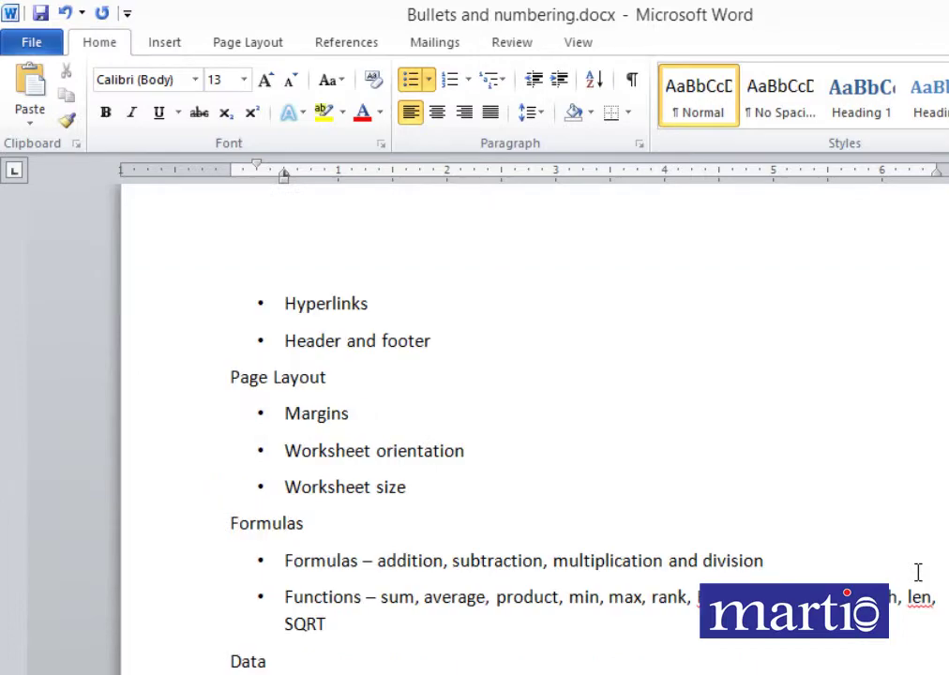
{"action": "scroll", "coordinate": [921, 556], "scroll_direction": "down", "scroll_amount": 20}
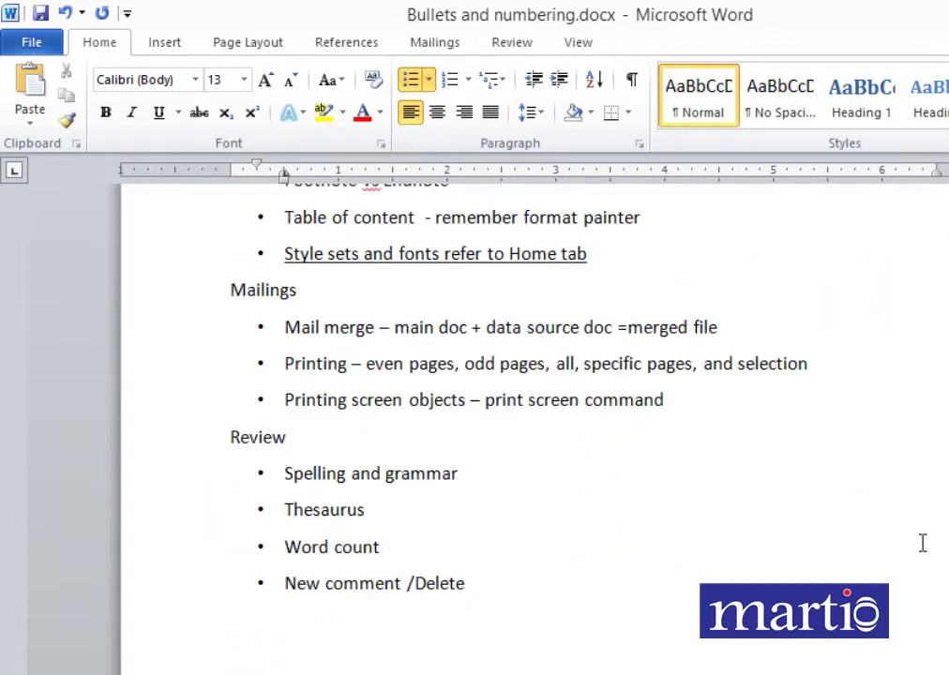
{"action": "scroll", "coordinate": [921, 543], "scroll_direction": "down", "scroll_amount": 5}
{"action": "scroll", "coordinate": [582, 555], "scroll_direction": "up", "scroll_amount": 3}
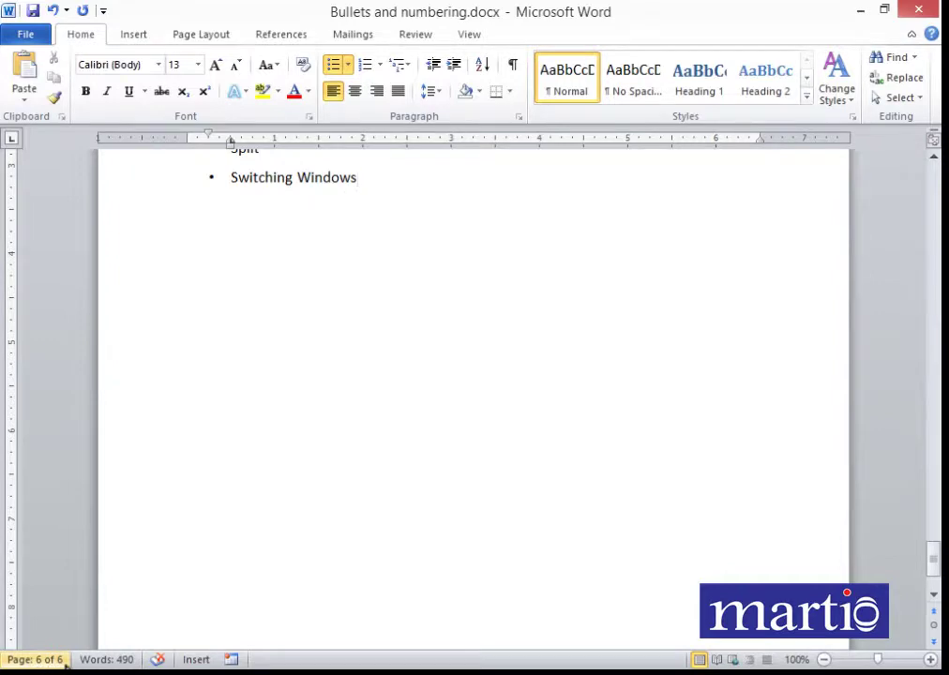
{"action": "scroll", "coordinate": [411, 320], "scroll_direction": "up", "scroll_amount": 8}
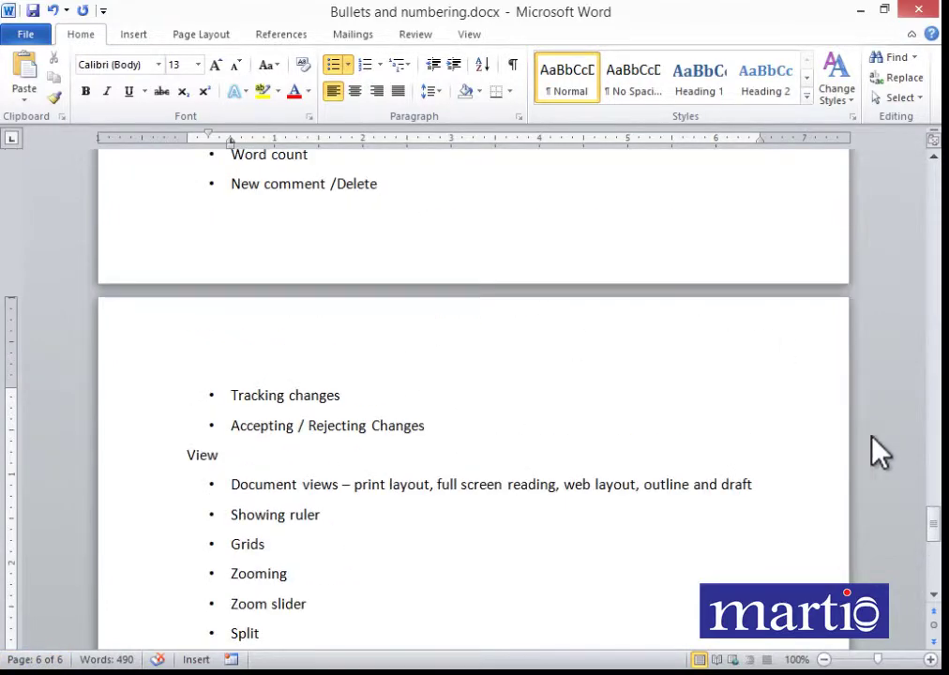
{"action": "left_click_drag", "start_coordinate": [934, 534], "coordinate": [935, 184]}
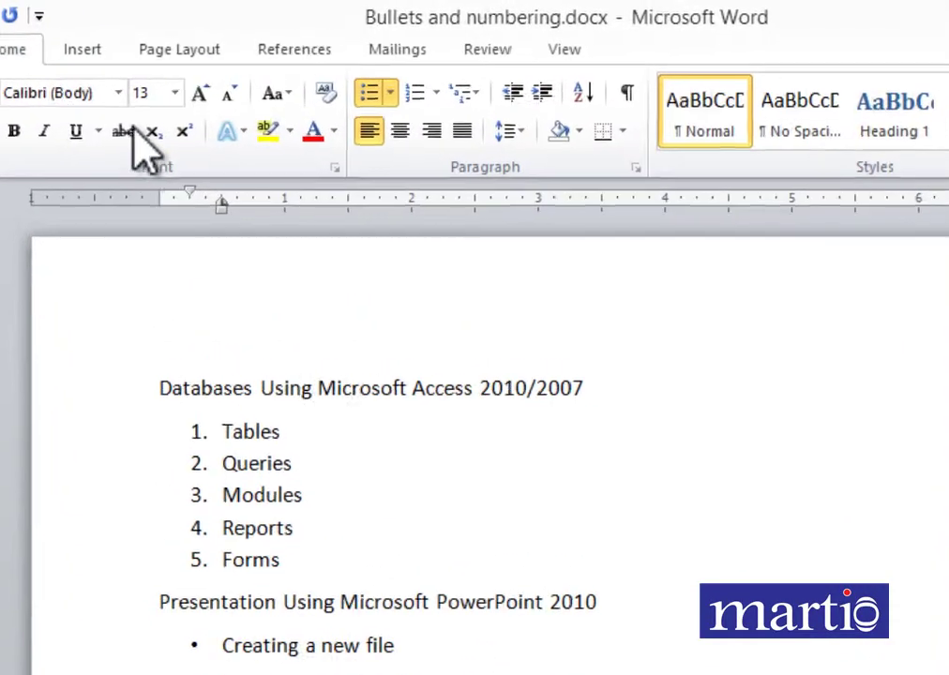
Insert the Austin header with the title 'My name' and close header editing
{"action": "left_click", "coordinate": [88, 53]}
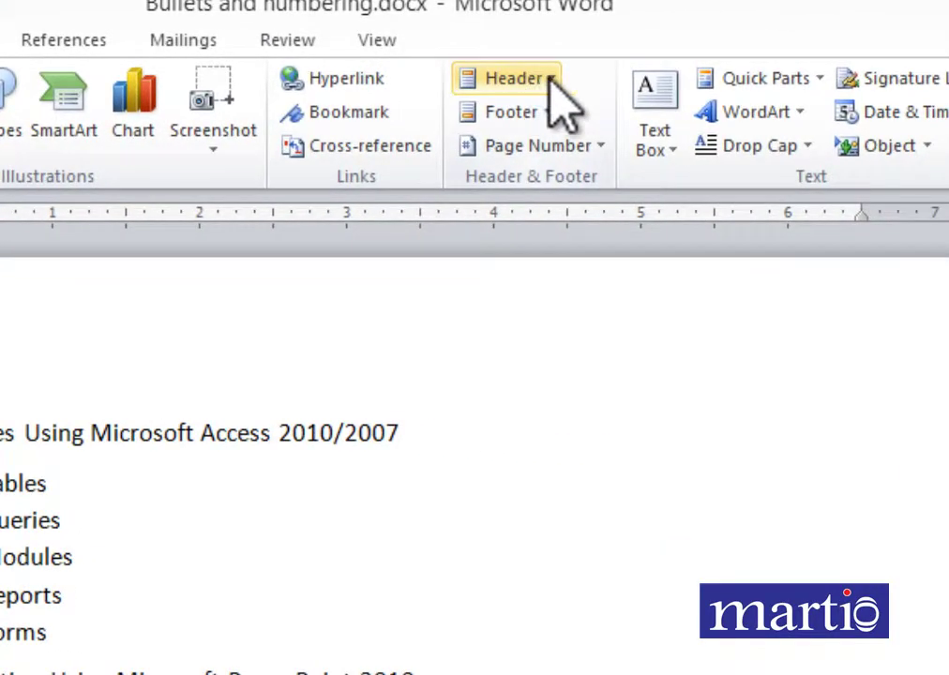
{"action": "left_click", "coordinate": [547, 79]}
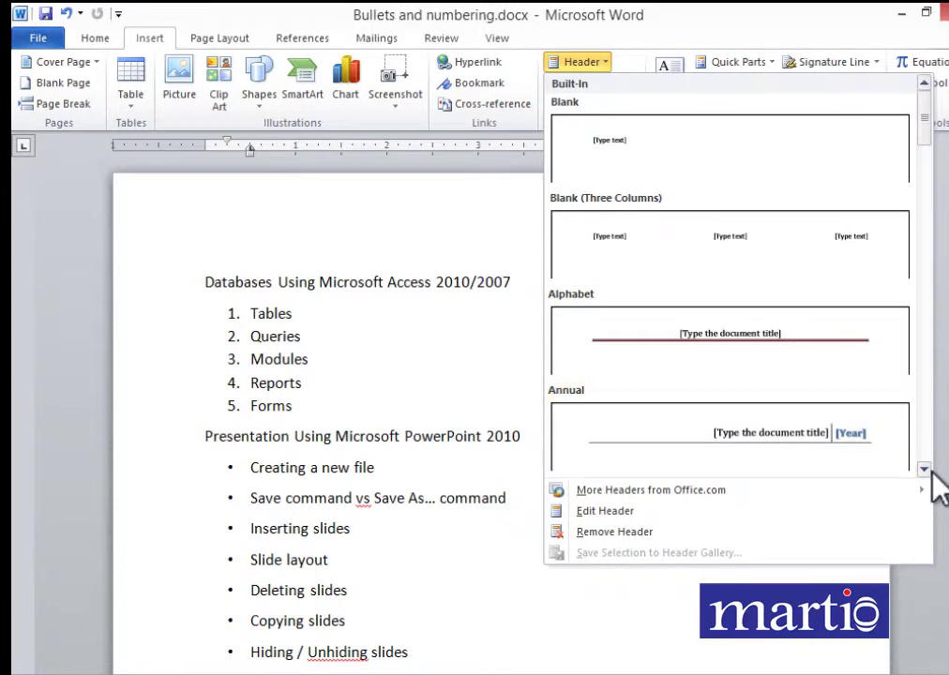
{"action": "left_click", "coordinate": [925, 469]}
{"action": "left_click", "coordinate": [926, 470]}
{"action": "left_click", "coordinate": [925, 470]}
{"action": "left_click", "coordinate": [925, 470]}
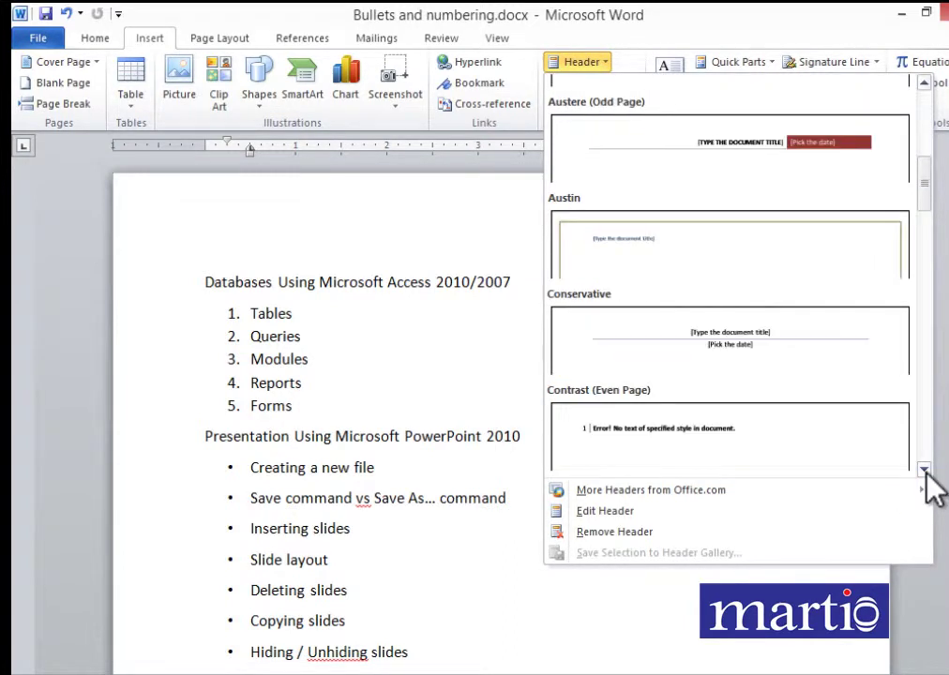
{"action": "left_click", "coordinate": [925, 470]}
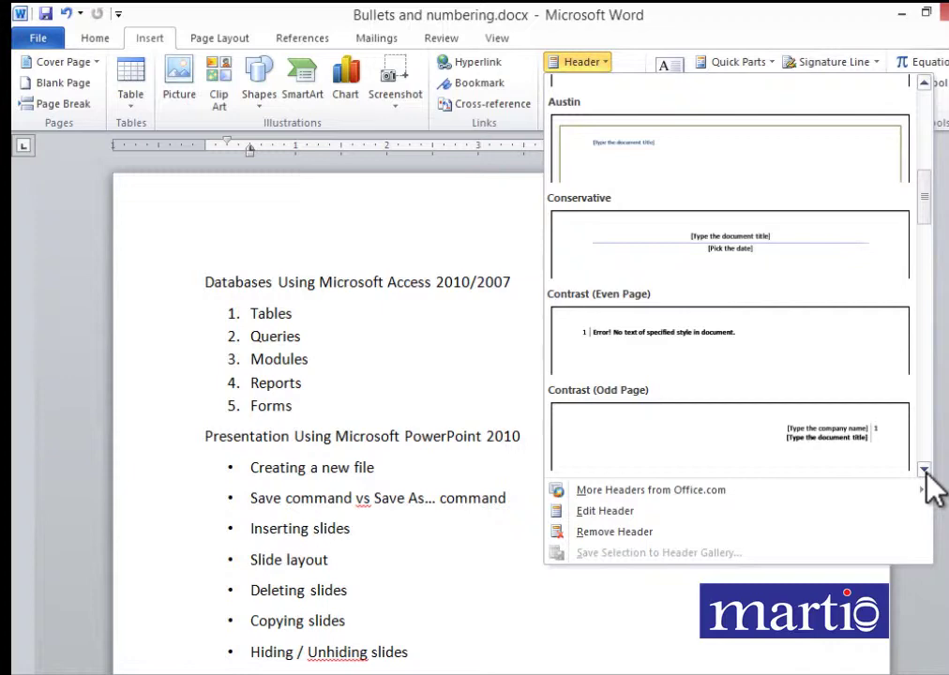
{"action": "left_click", "coordinate": [646, 178]}
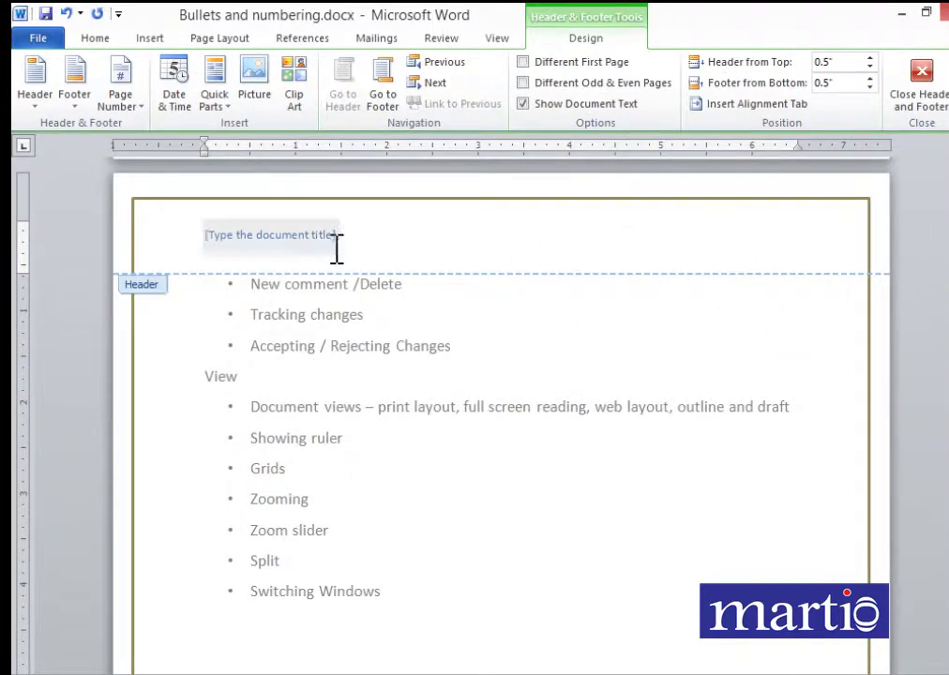
{"action": "left_click", "coordinate": [298, 238]}
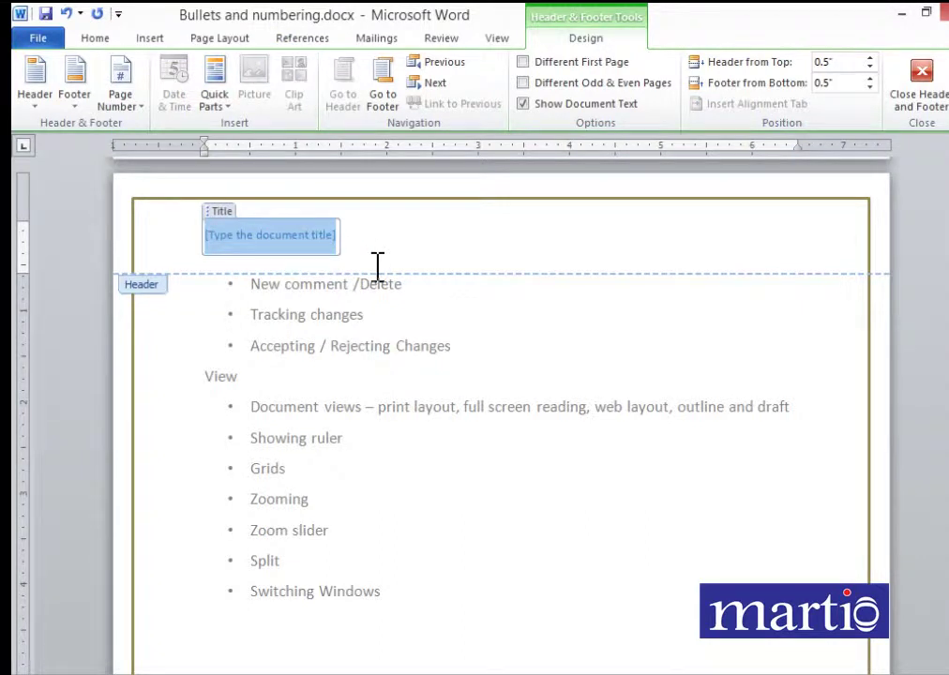
{"action": "type", "text": "My name"}
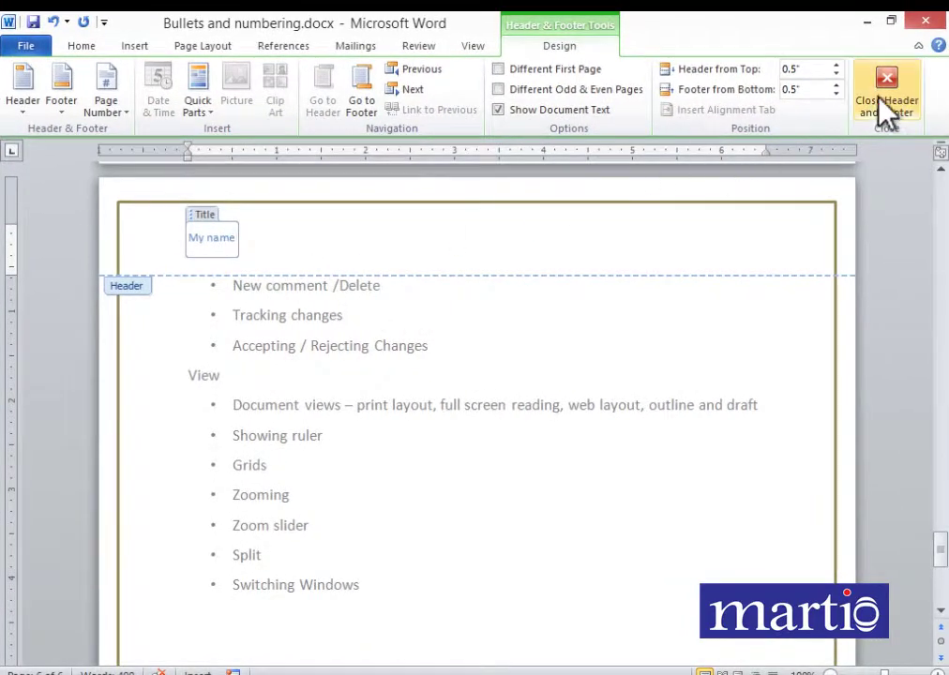
{"action": "left_click", "coordinate": [887, 103]}
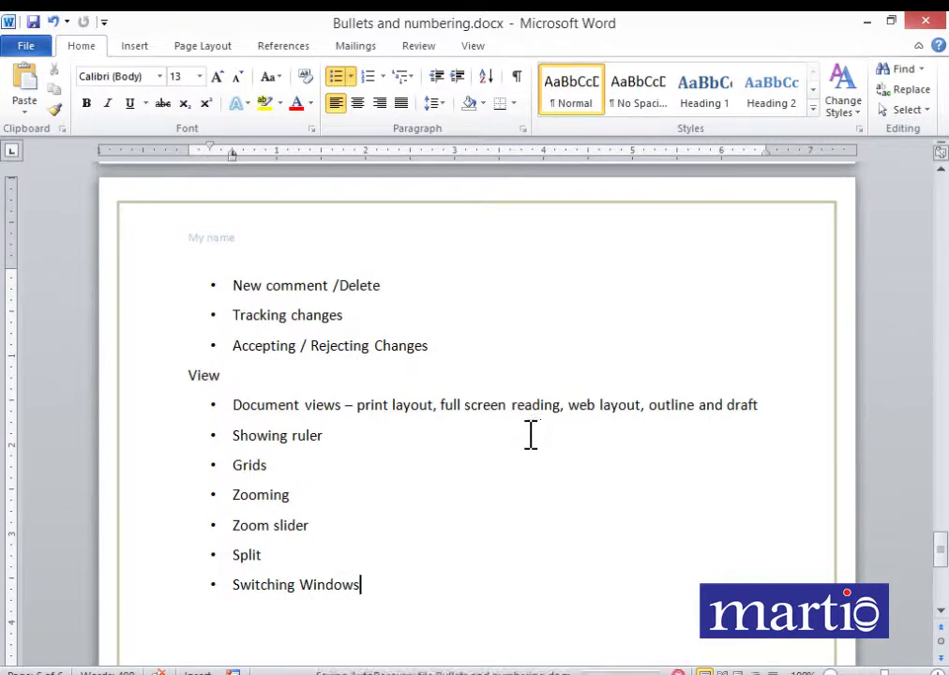
Scroll back up to the top of page 1
{"action": "scroll", "coordinate": [525, 434], "scroll_direction": "down", "scroll_amount": 4}
{"action": "scroll", "coordinate": [521, 436], "scroll_direction": "up", "scroll_amount": 3}
{"action": "scroll", "coordinate": [523, 435], "scroll_direction": "up", "scroll_amount": 1}
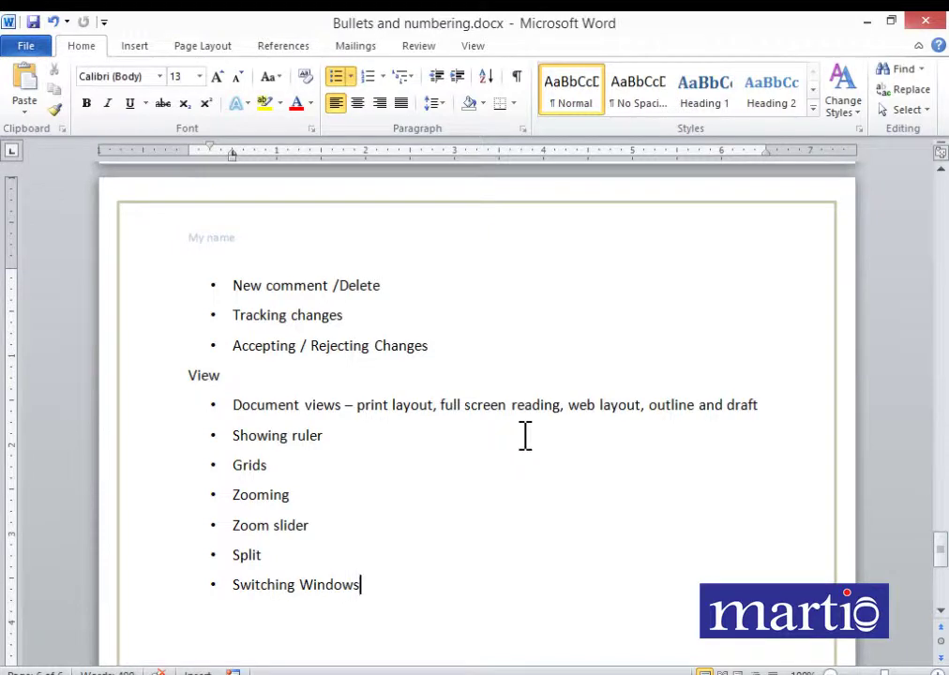
{"action": "scroll", "coordinate": [523, 435], "scroll_direction": "up", "scroll_amount": 20}
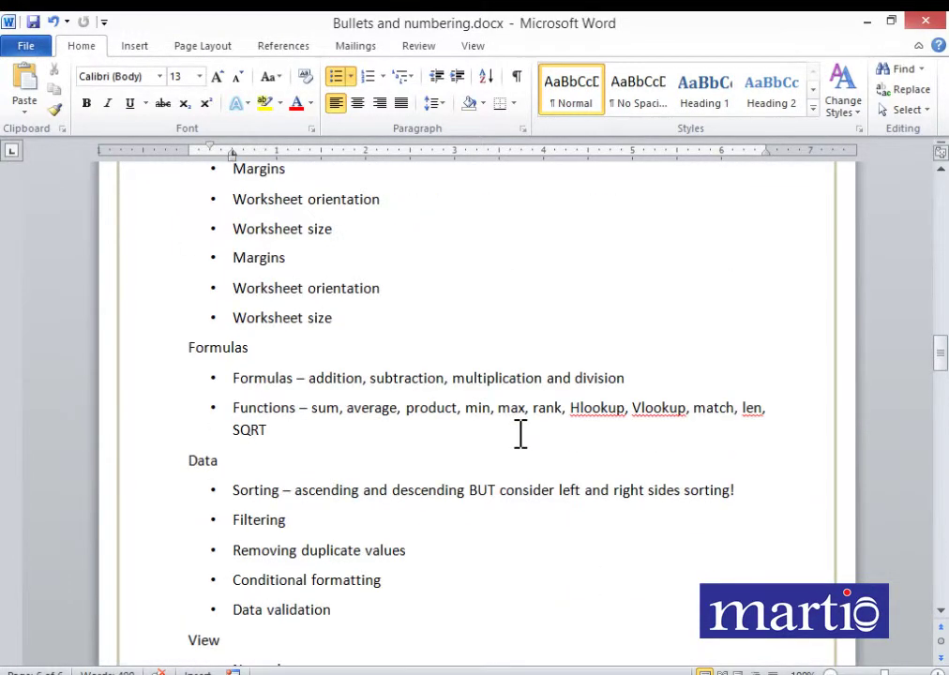
{"action": "scroll", "coordinate": [521, 434], "scroll_direction": "up", "scroll_amount": 20}
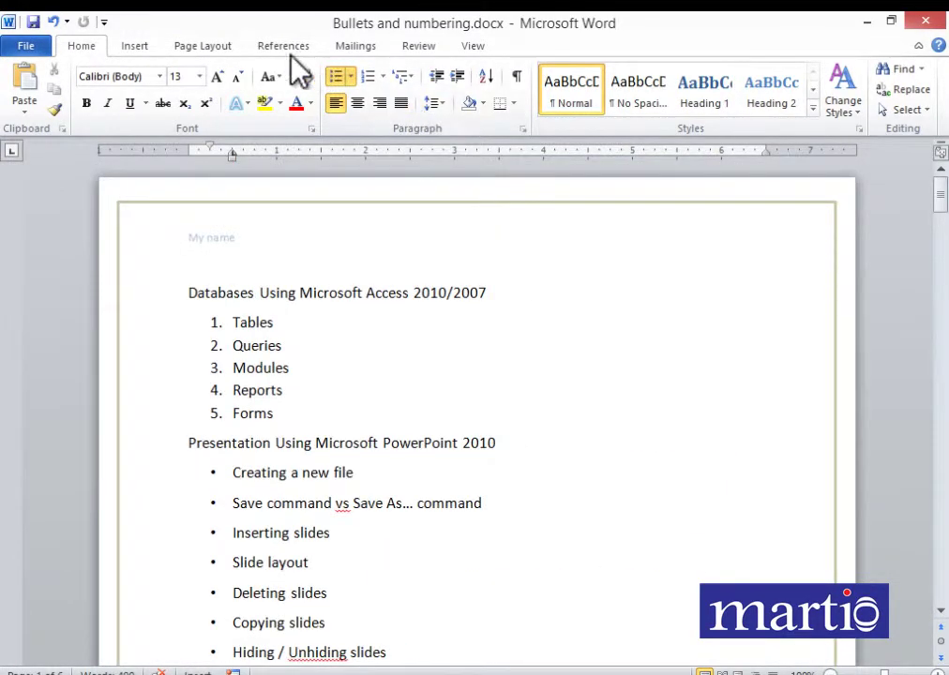
Insert the Grid built-in header design
{"action": "left_click", "coordinate": [139, 44]}
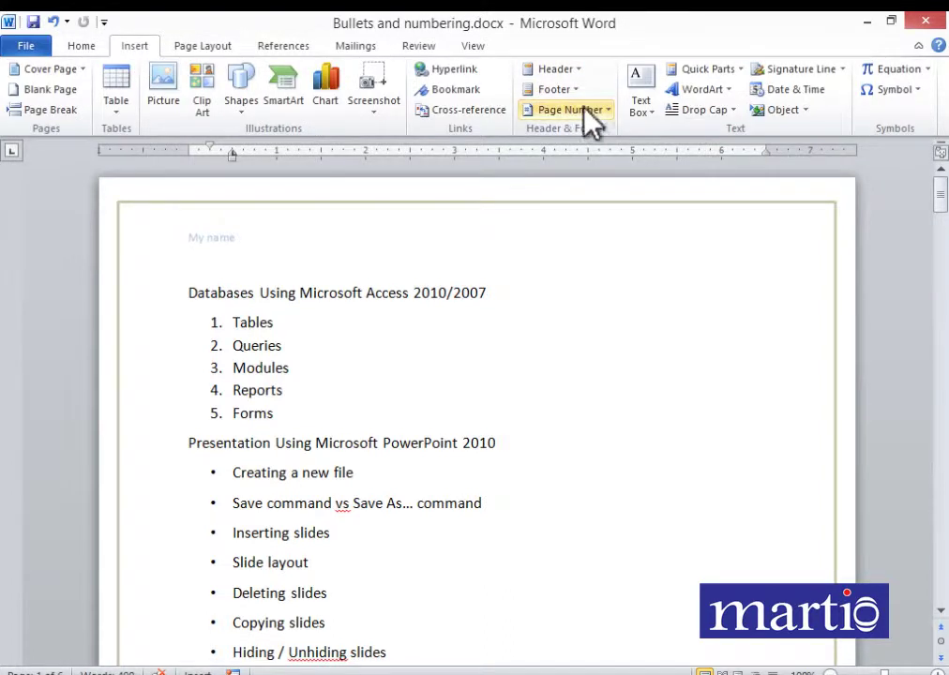
{"action": "left_click", "coordinate": [558, 70]}
{"action": "scroll", "coordinate": [893, 225], "scroll_direction": "down", "scroll_amount": 5}
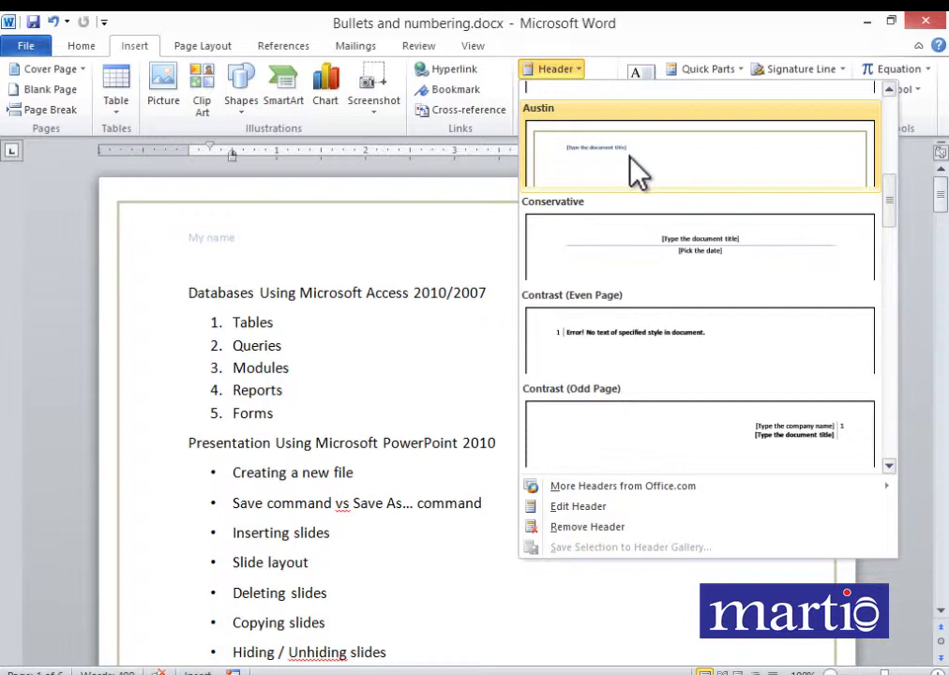
{"action": "left_click", "coordinate": [889, 467]}
{"action": "left_click", "coordinate": [889, 466]}
{"action": "left_click", "coordinate": [889, 467]}
{"action": "left_click", "coordinate": [889, 467]}
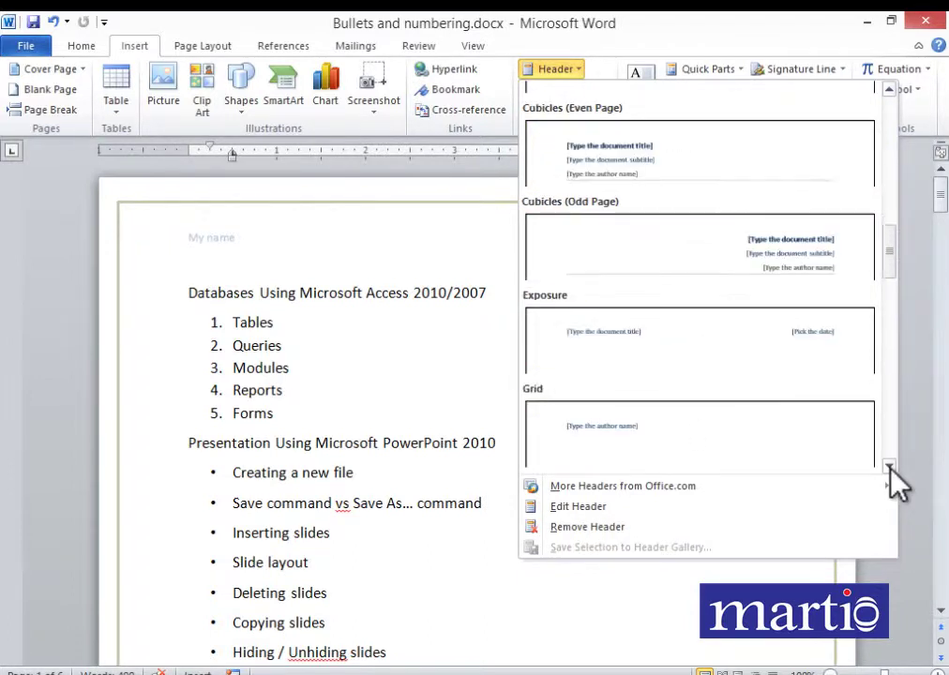
{"action": "left_click", "coordinate": [889, 467]}
{"action": "left_click", "coordinate": [889, 467]}
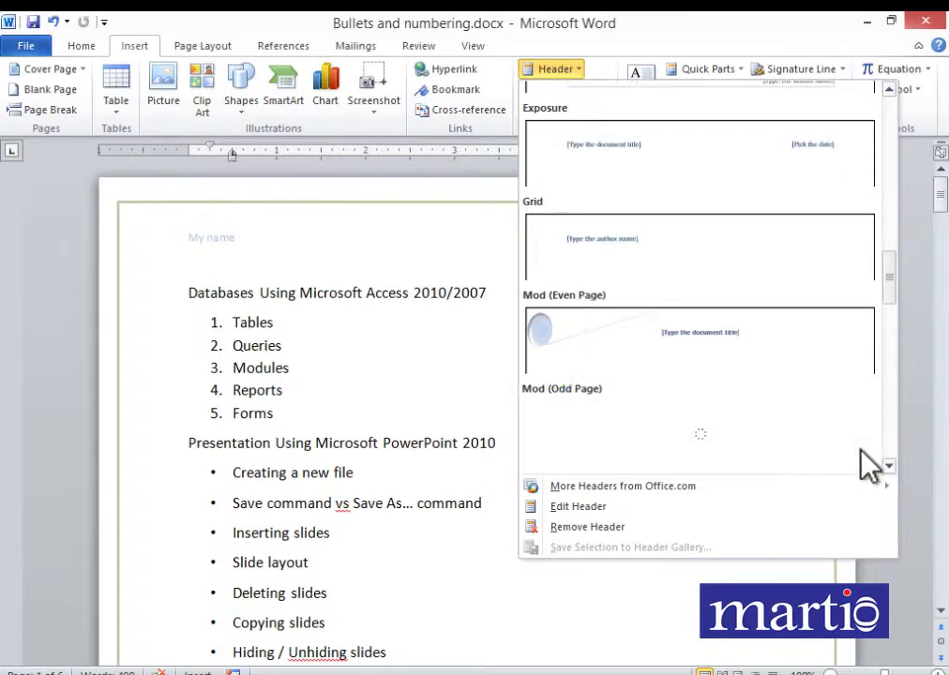
{"action": "left_click", "coordinate": [623, 245]}
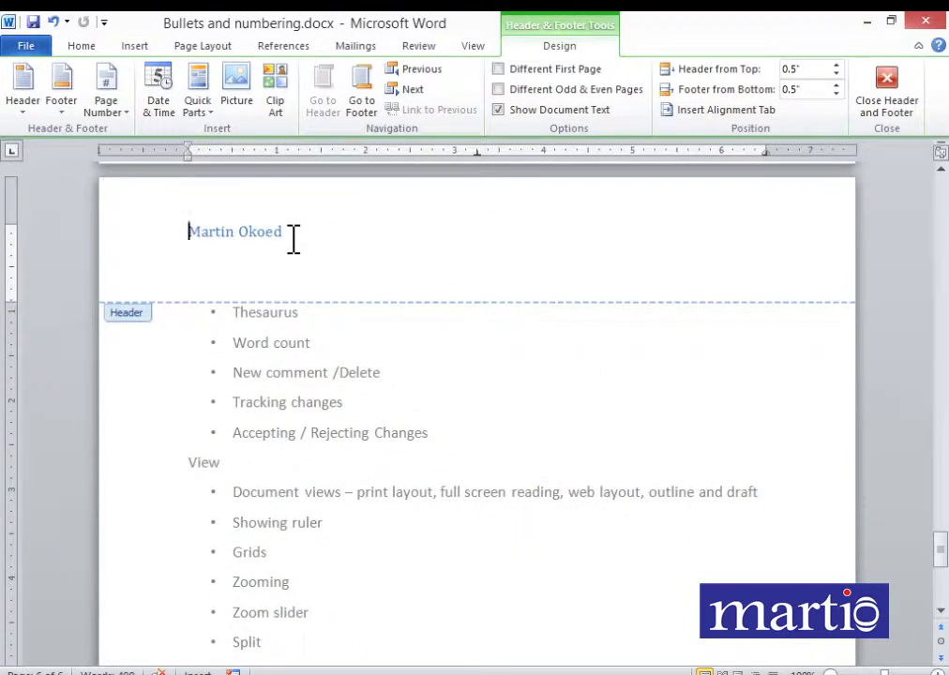
Replace the header's author name with 'My document' and return to the body text
{"action": "left_click_drag", "start_coordinate": [289, 237], "coordinate": [206, 248]}
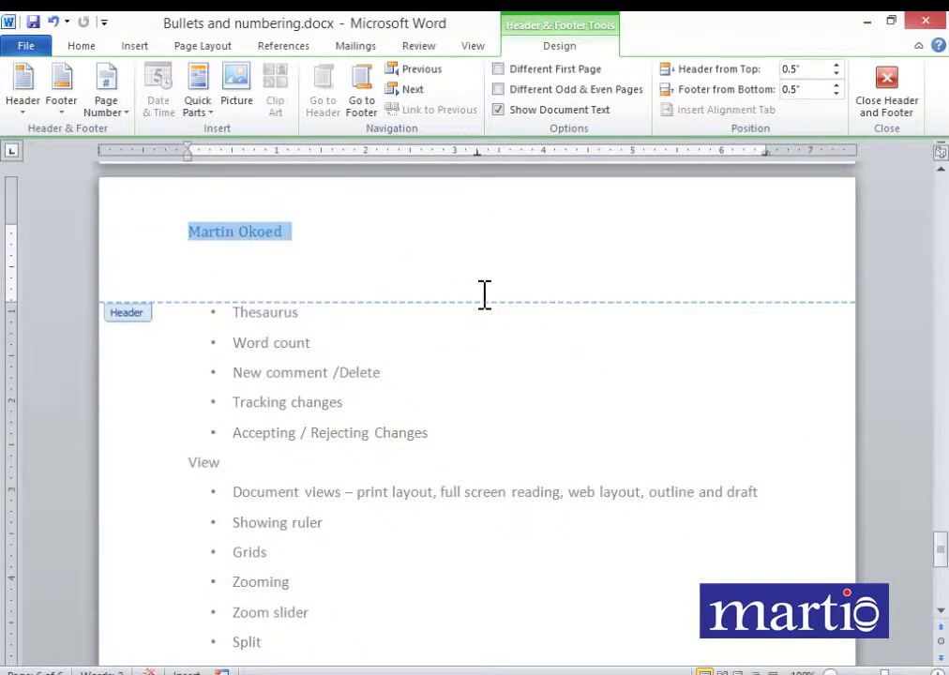
{"action": "type", "text": "My document"}
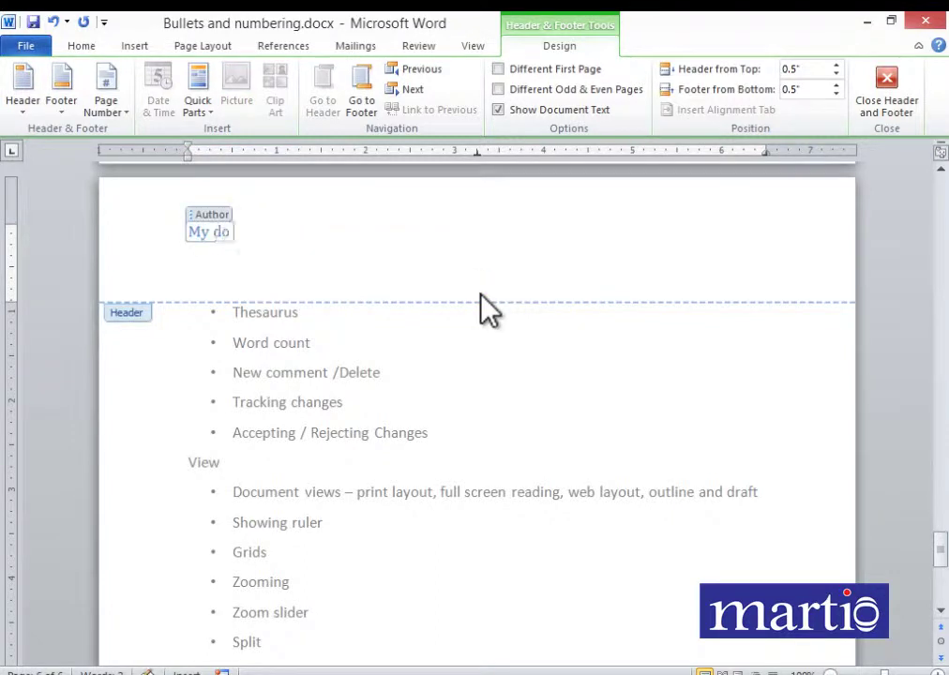
{"action": "left_click", "coordinate": [468, 274]}
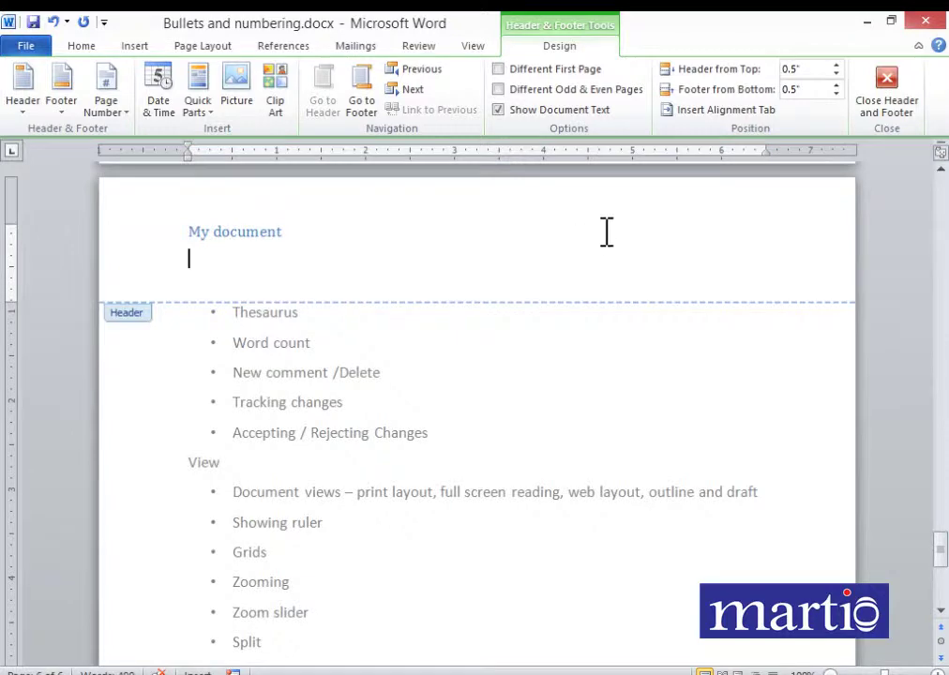
{"action": "left_click", "coordinate": [888, 103]}
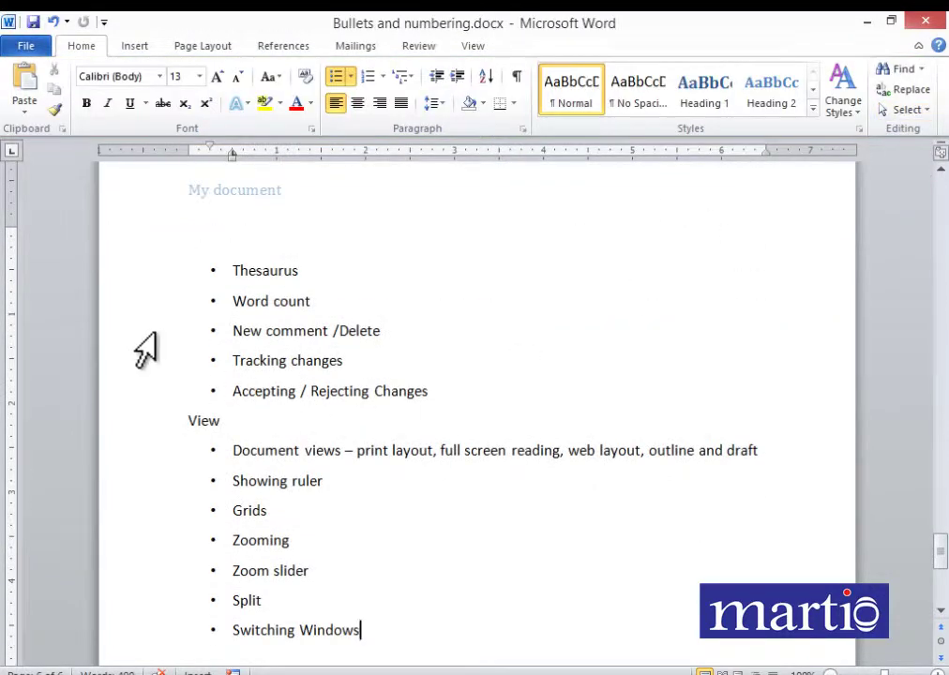
{"action": "scroll", "coordinate": [214, 339], "scroll_direction": "up", "scroll_amount": 3}
{"action": "scroll", "coordinate": [253, 347], "scroll_direction": "down", "scroll_amount": 3}
{"action": "scroll", "coordinate": [281, 337], "scroll_direction": "up", "scroll_amount": 20}
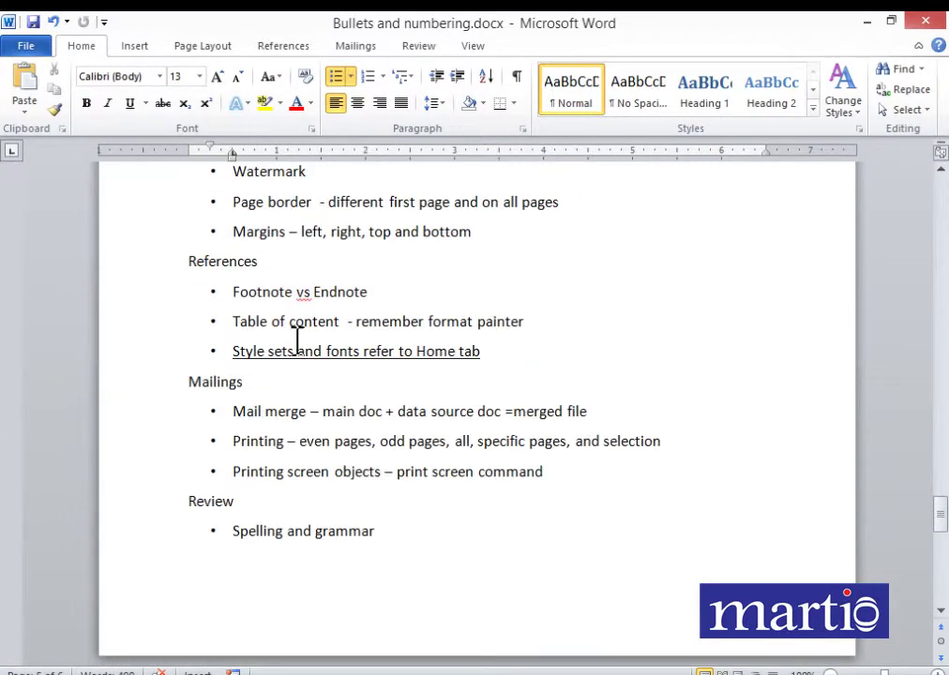
{"action": "scroll", "coordinate": [302, 340], "scroll_direction": "up", "scroll_amount": 20}
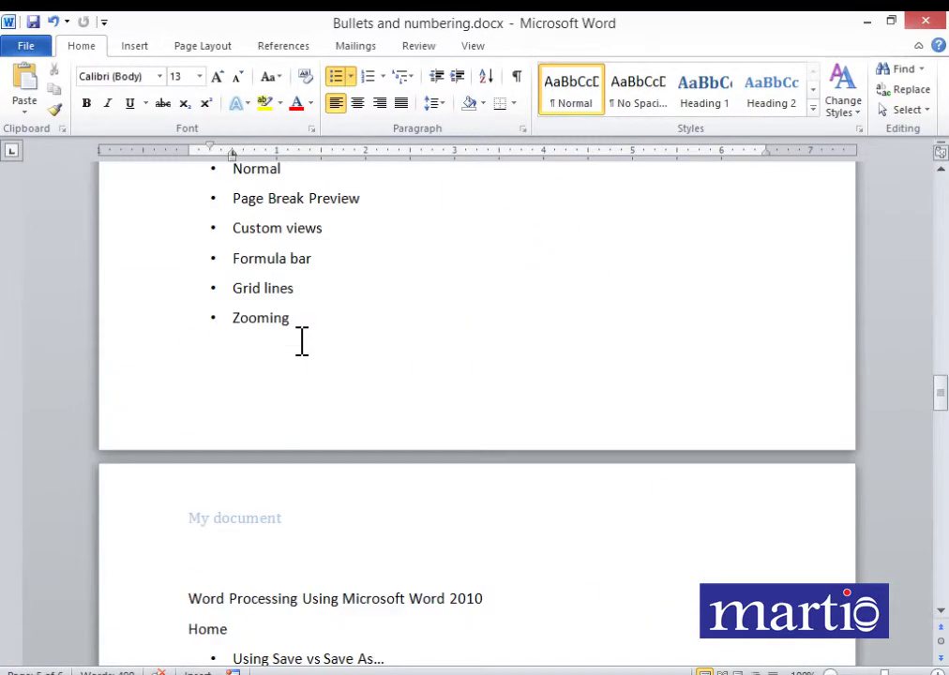
{"action": "scroll", "coordinate": [302, 341], "scroll_direction": "up", "scroll_amount": 20}
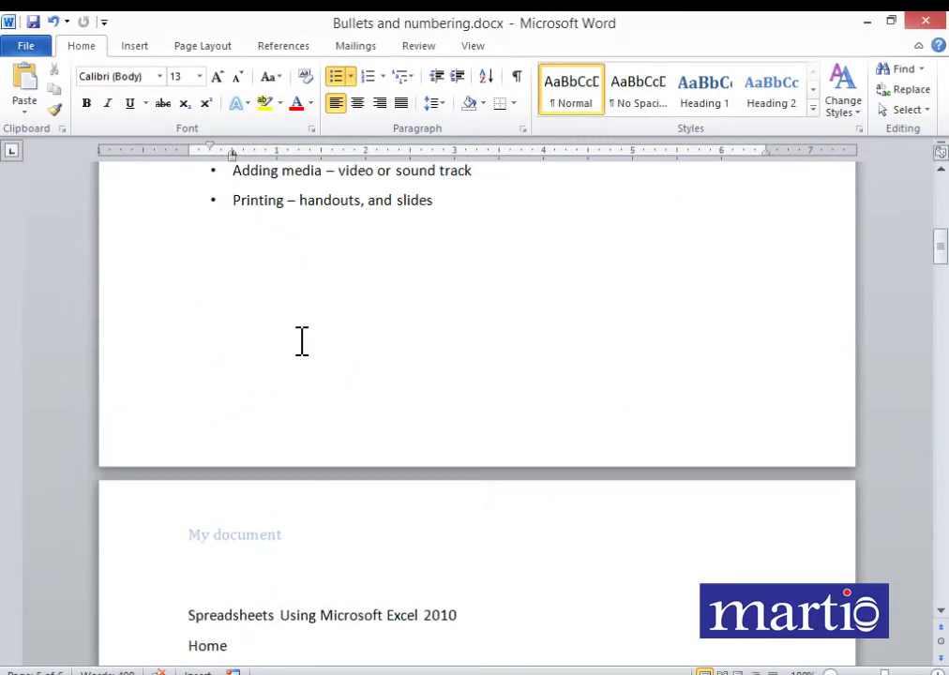
{"action": "scroll", "coordinate": [302, 342], "scroll_direction": "down", "scroll_amount": 20}
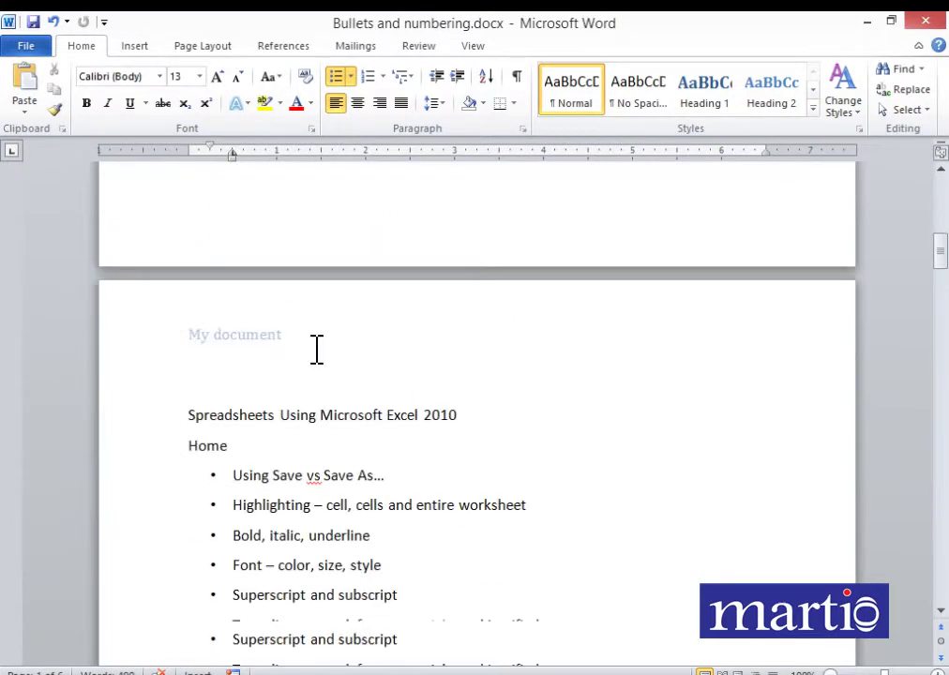
{"action": "scroll", "coordinate": [376, 434], "scroll_direction": "up", "scroll_amount": 20}
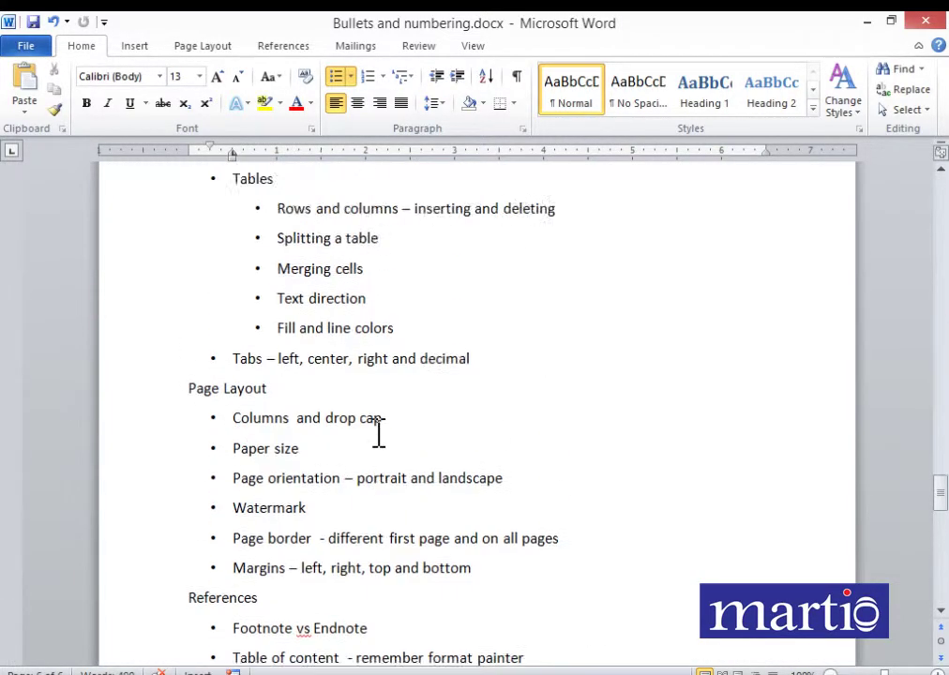
{"action": "scroll", "coordinate": [376, 434], "scroll_direction": "up", "scroll_amount": 10}
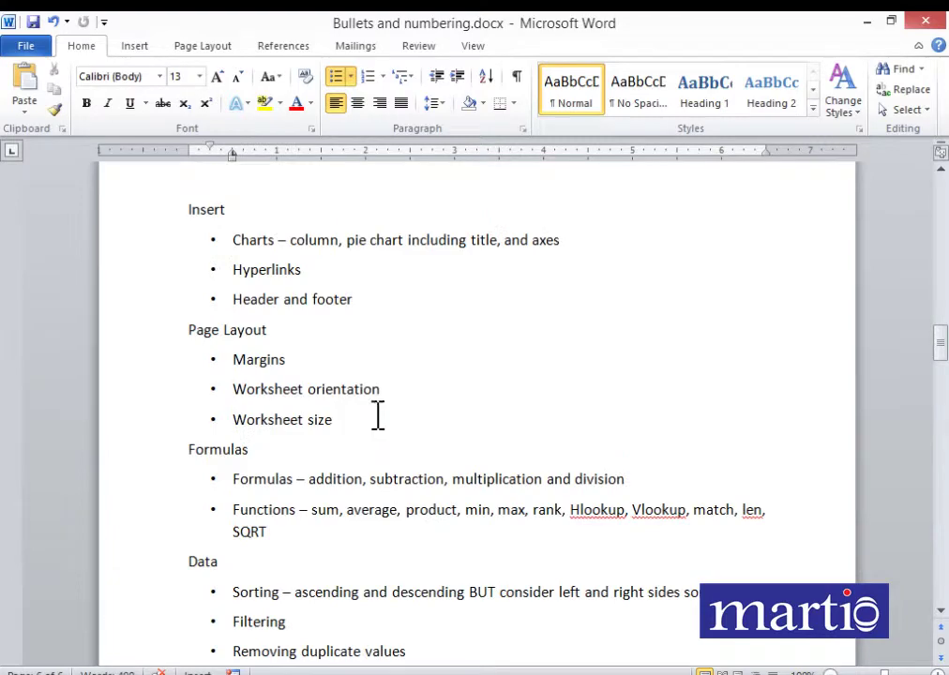
{"action": "left_click_drag", "start_coordinate": [933, 342], "coordinate": [939, 192]}
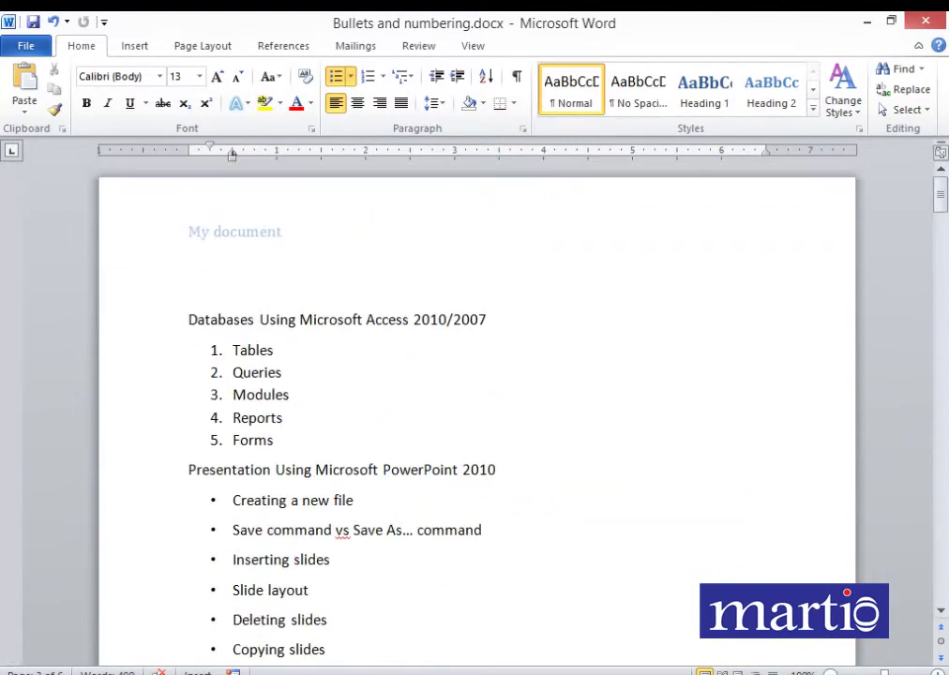
Insert the Blank built-in footer with its '[Type text]' placeholder
{"action": "left_click", "coordinate": [138, 43]}
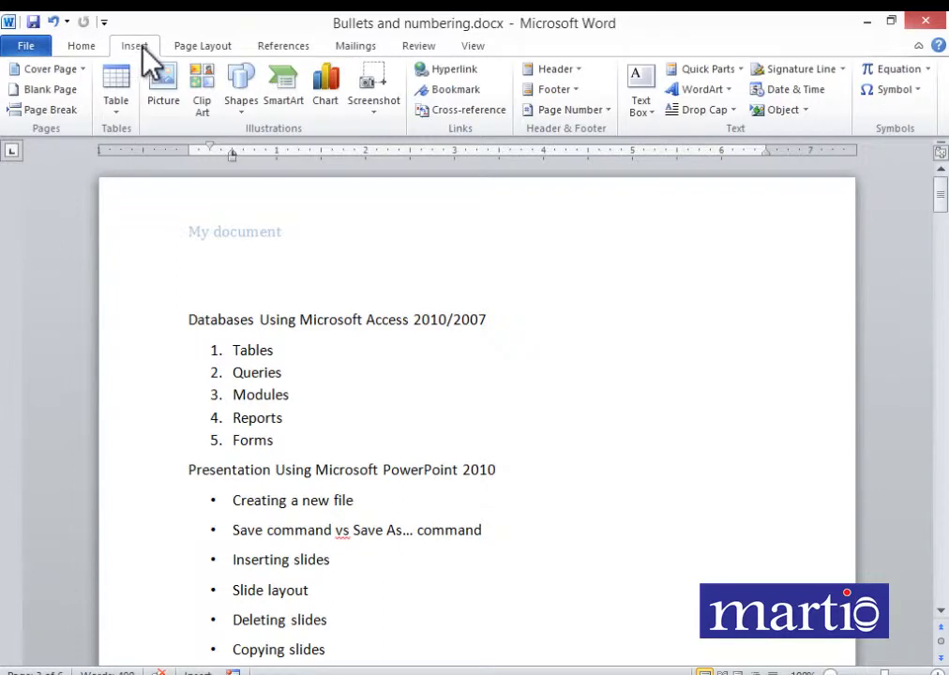
{"action": "left_click", "coordinate": [568, 93]}
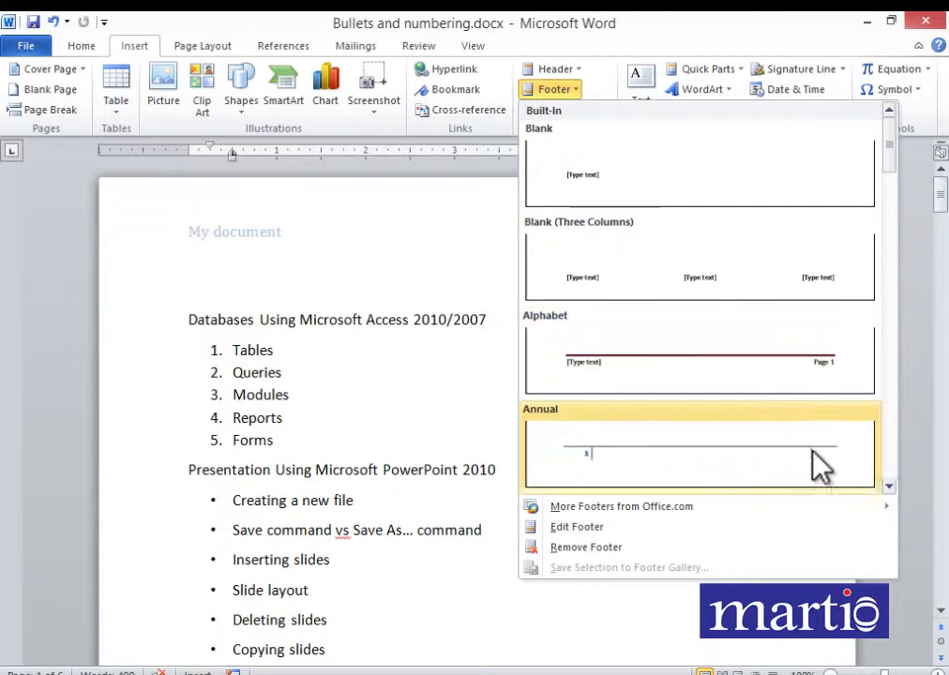
{"action": "left_click", "coordinate": [891, 488]}
{"action": "left_click", "coordinate": [891, 488]}
{"action": "left_click", "coordinate": [891, 487]}
{"action": "left_click", "coordinate": [890, 487]}
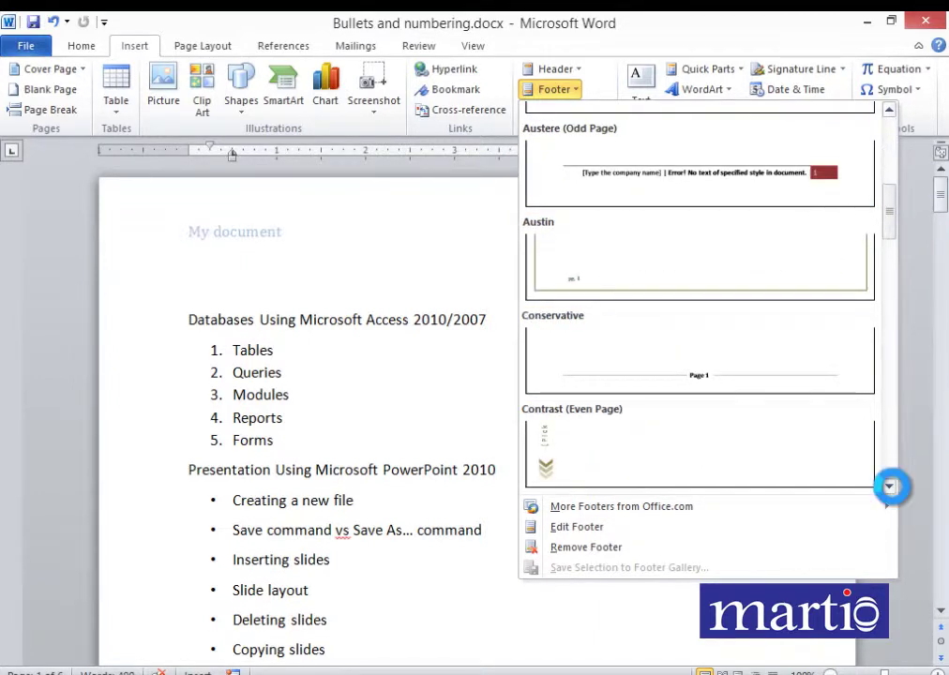
{"action": "left_click", "coordinate": [890, 488]}
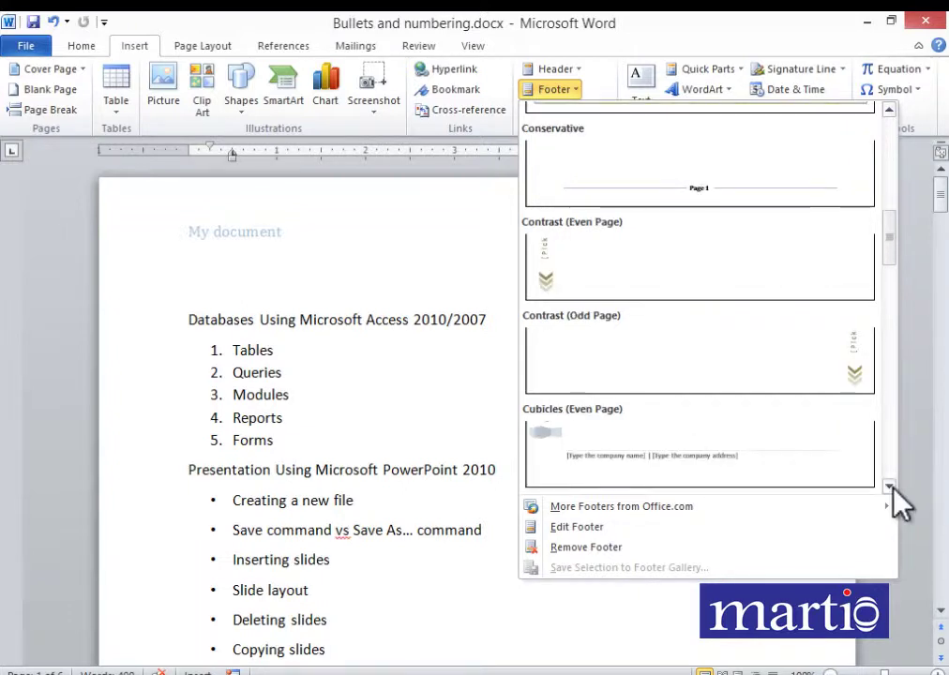
{"action": "left_click", "coordinate": [890, 488]}
{"action": "left_click", "coordinate": [891, 488]}
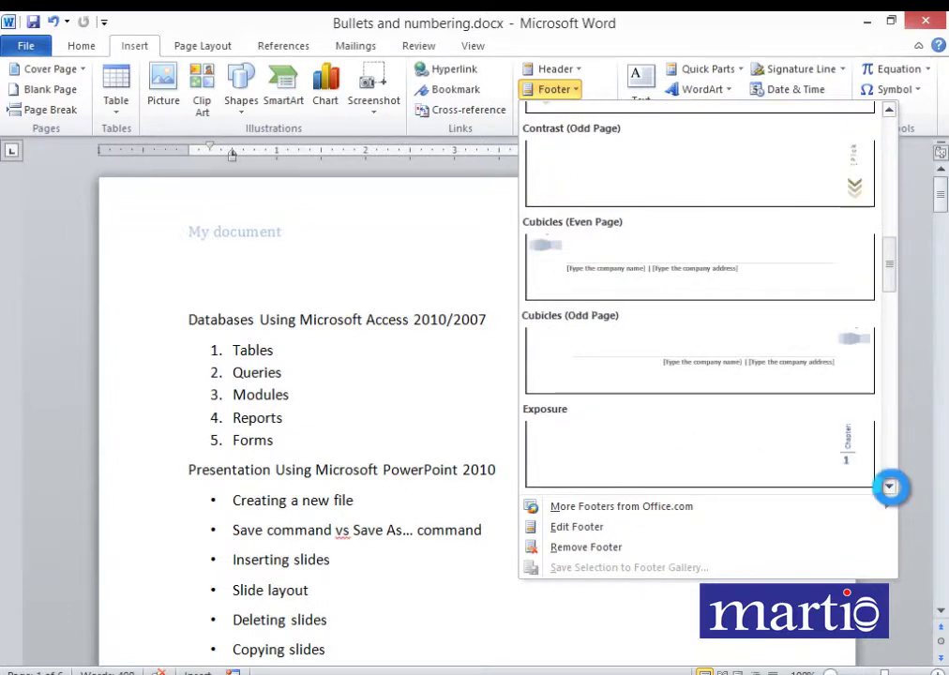
{"action": "left_click", "coordinate": [891, 487]}
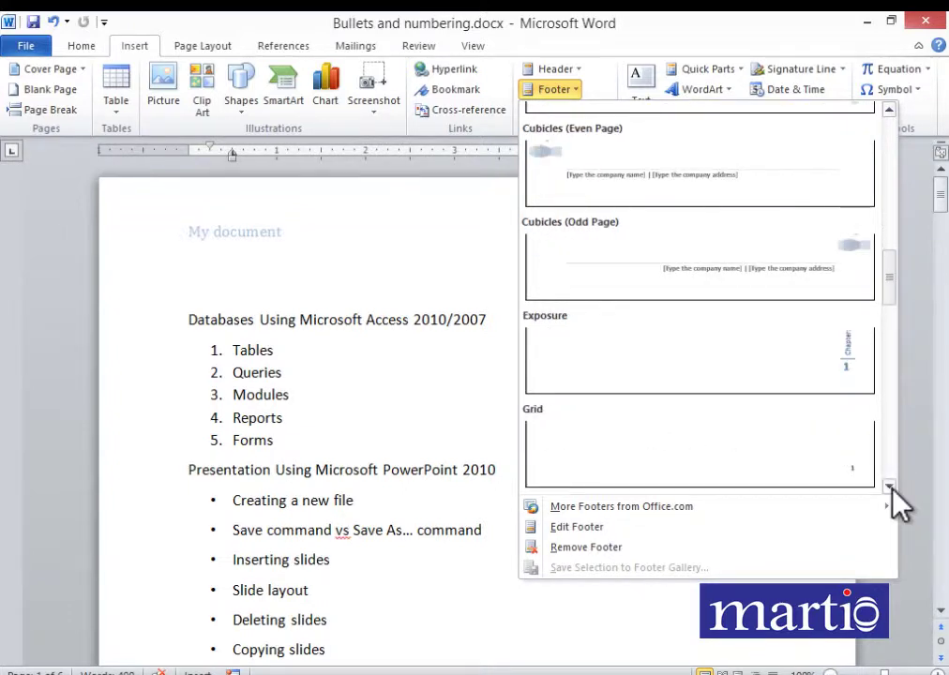
{"action": "left_click_drag", "start_coordinate": [895, 302], "coordinate": [887, 148]}
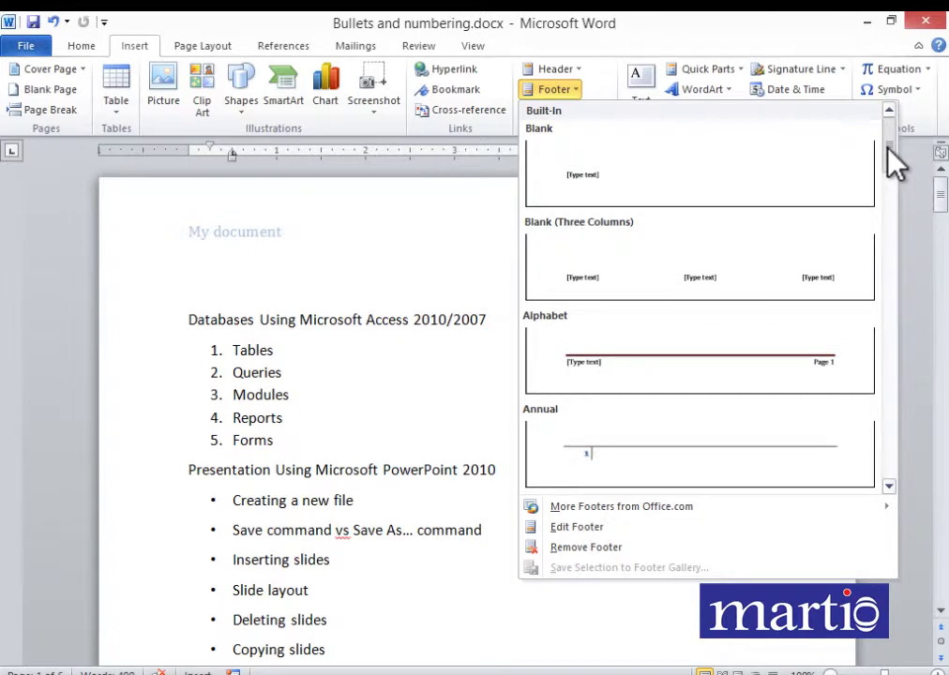
{"action": "left_click", "coordinate": [570, 197]}
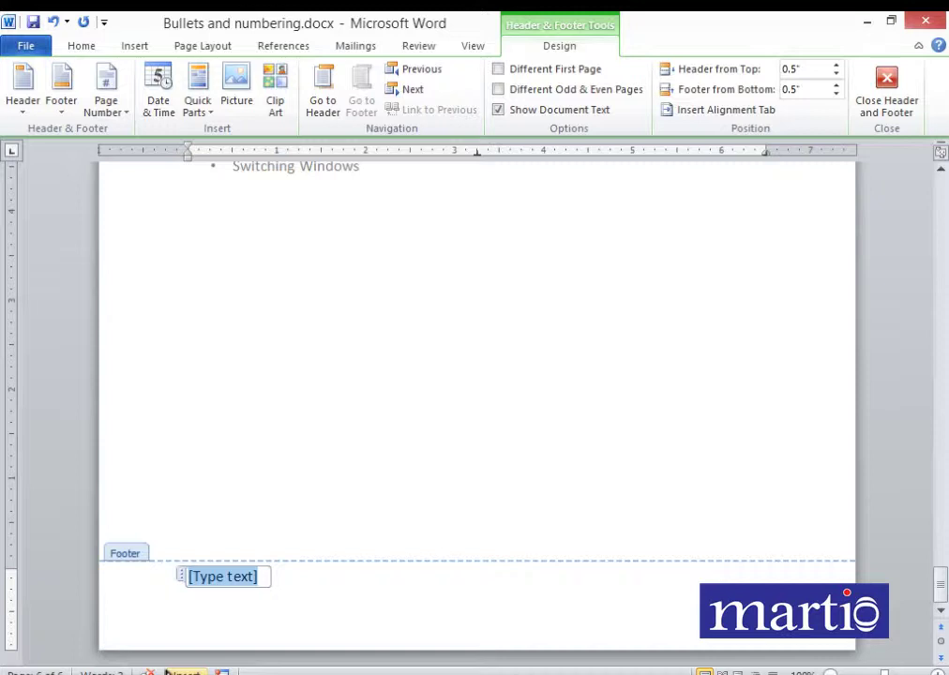
{"action": "type", "text": "My country"}
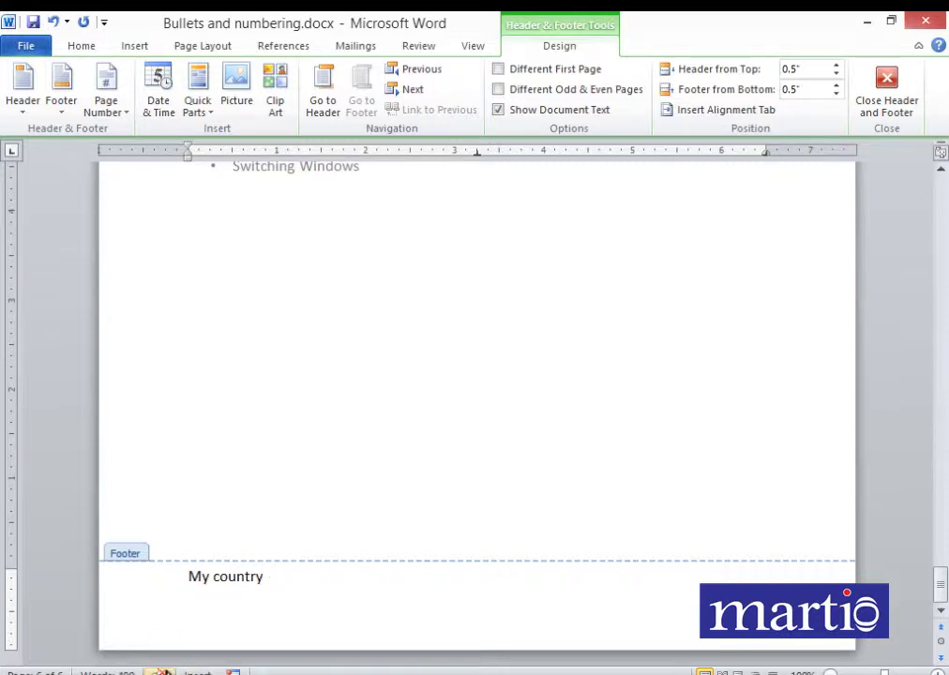
{"action": "type", "text": " uganda"}
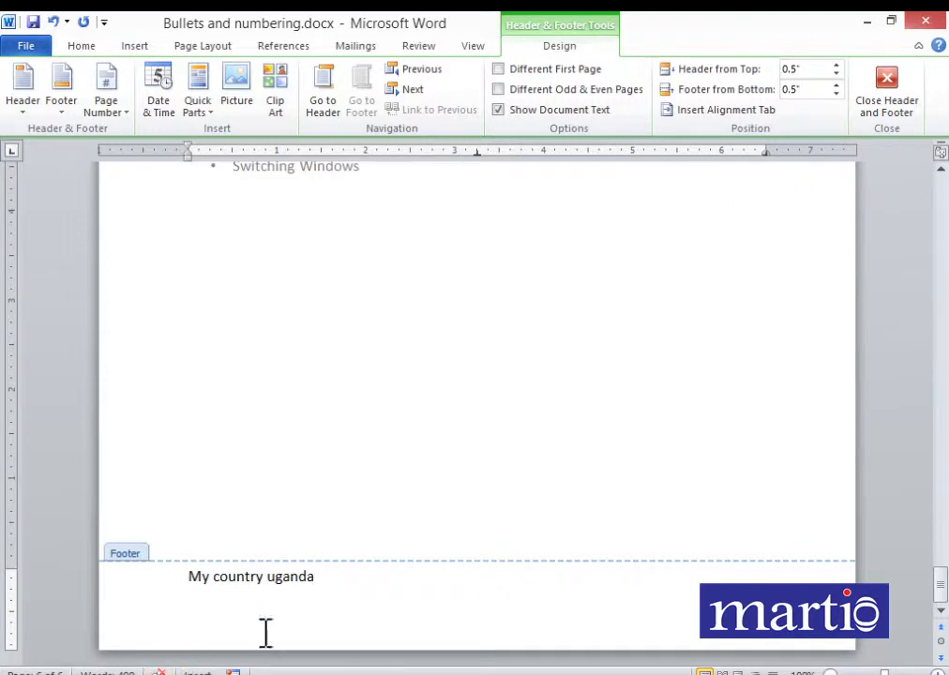
{"action": "left_click", "coordinate": [892, 105]}
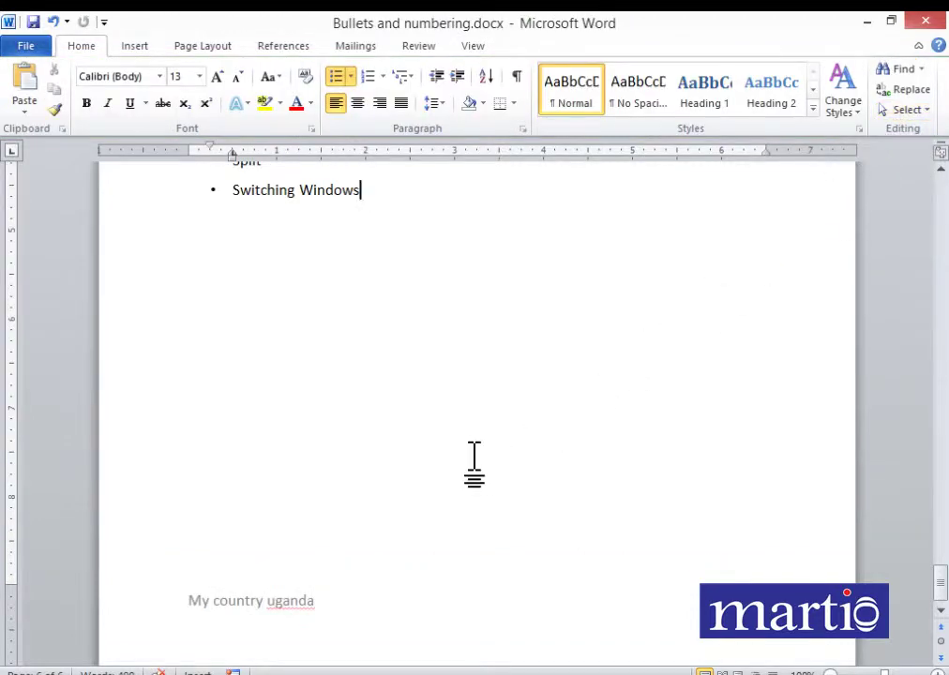
{"action": "scroll", "coordinate": [475, 466], "scroll_direction": "down", "scroll_amount": 1}
{"action": "scroll", "coordinate": [475, 466], "scroll_direction": "up", "scroll_amount": 4}
{"action": "scroll", "coordinate": [477, 460], "scroll_direction": "up", "scroll_amount": 5}
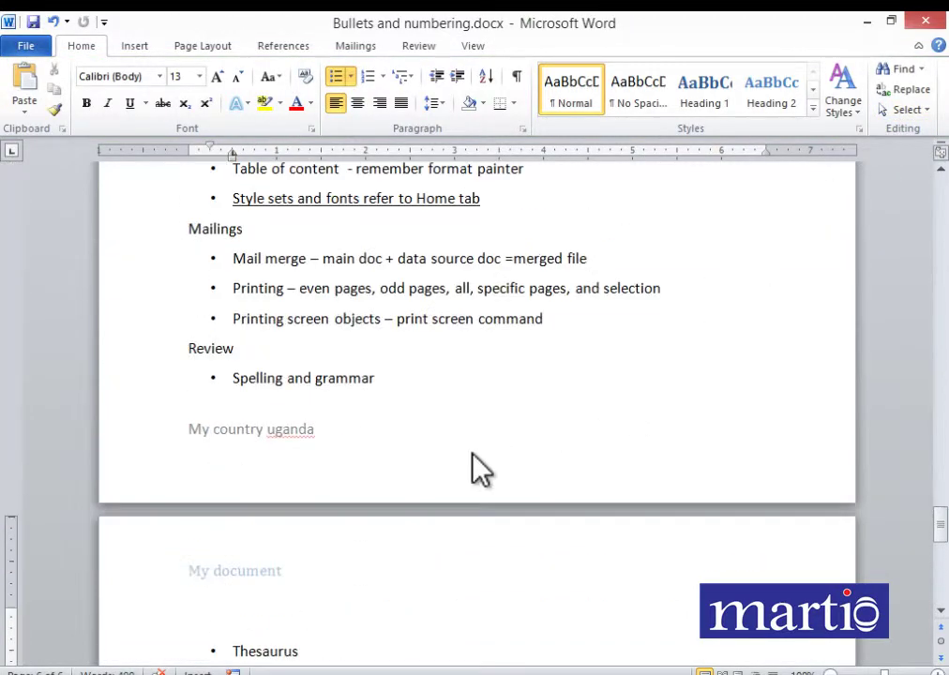
{"action": "scroll", "coordinate": [284, 441], "scroll_direction": "up", "scroll_amount": 7}
{"action": "scroll", "coordinate": [284, 441], "scroll_direction": "up", "scroll_amount": 15}
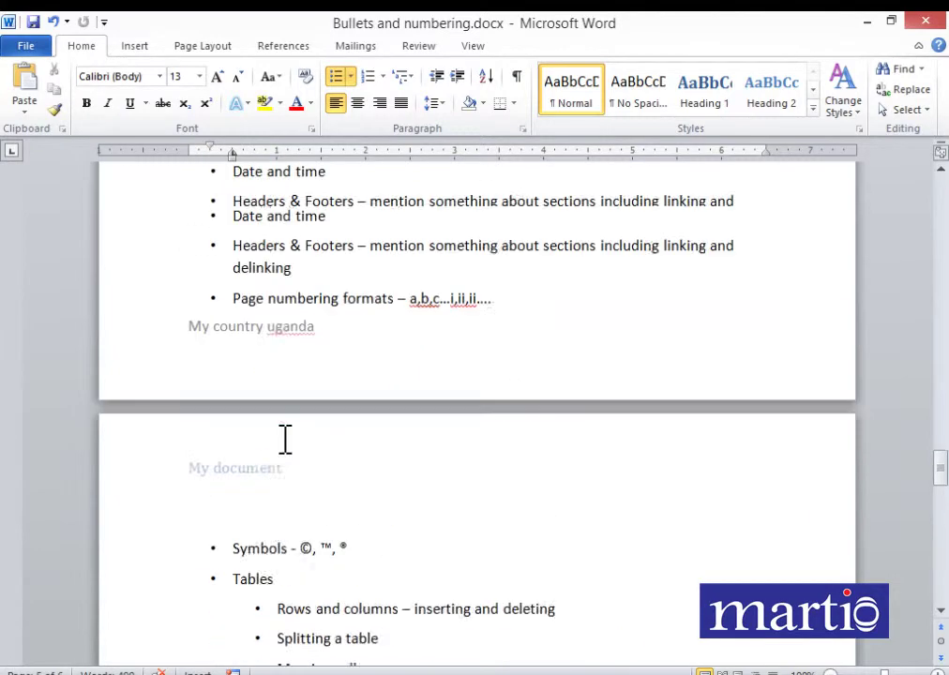
{"action": "scroll", "coordinate": [283, 439], "scroll_direction": "up", "scroll_amount": 15}
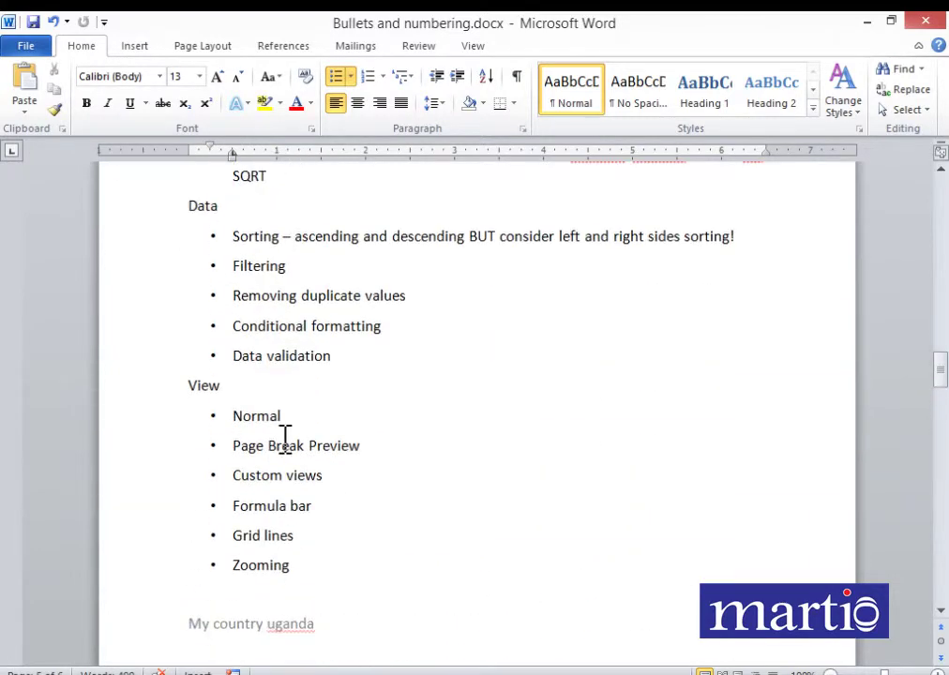
{"action": "scroll", "coordinate": [284, 440], "scroll_direction": "up", "scroll_amount": 15}
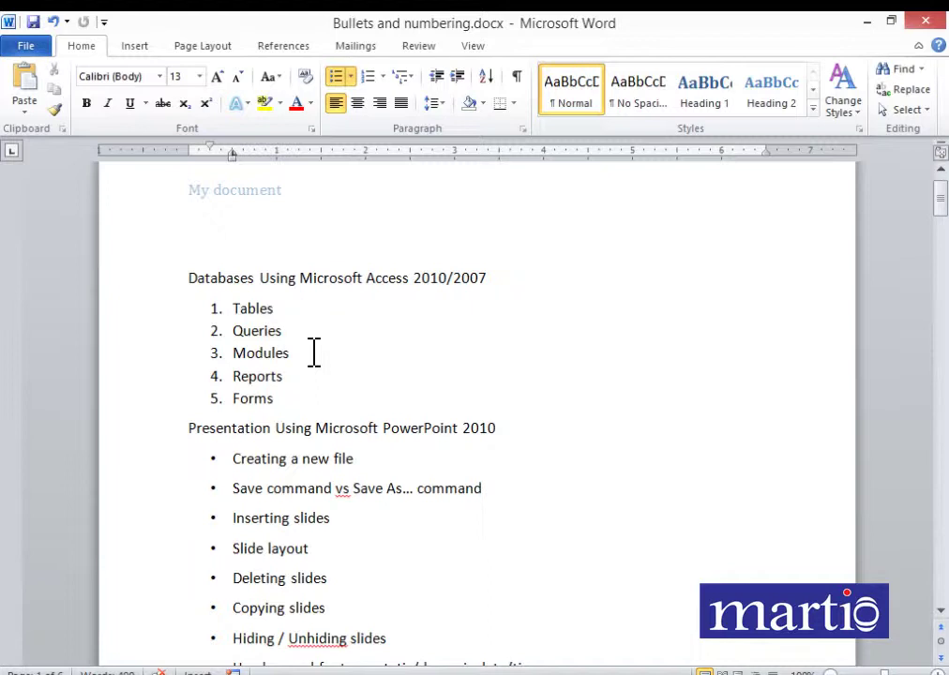
Replace the 'My document' header with the Blank built-in header design
{"action": "scroll", "coordinate": [314, 352], "scroll_direction": "up", "scroll_amount": 1}
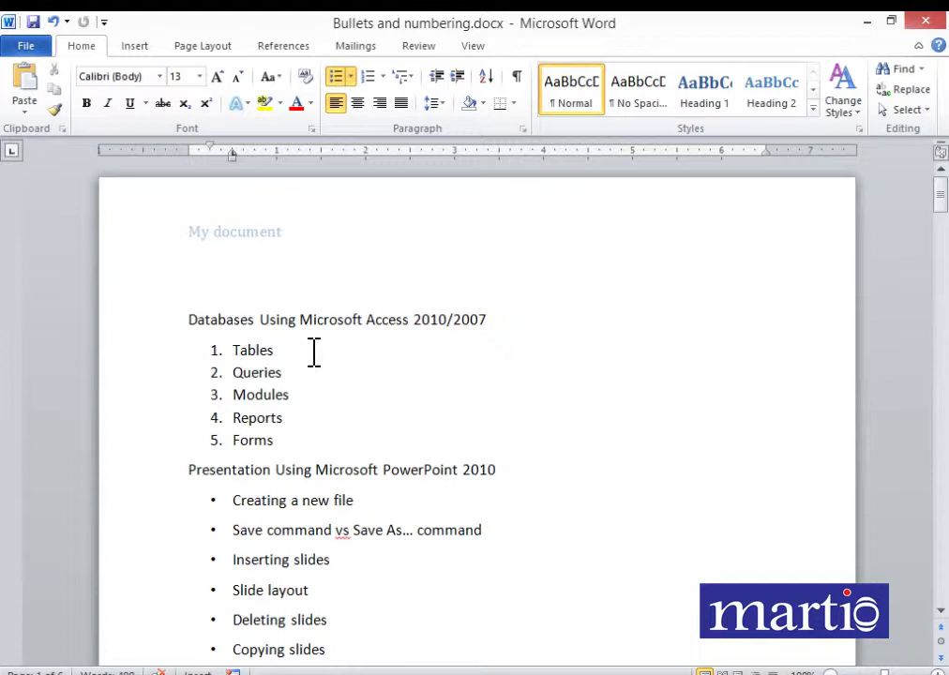
{"action": "left_click", "coordinate": [137, 46]}
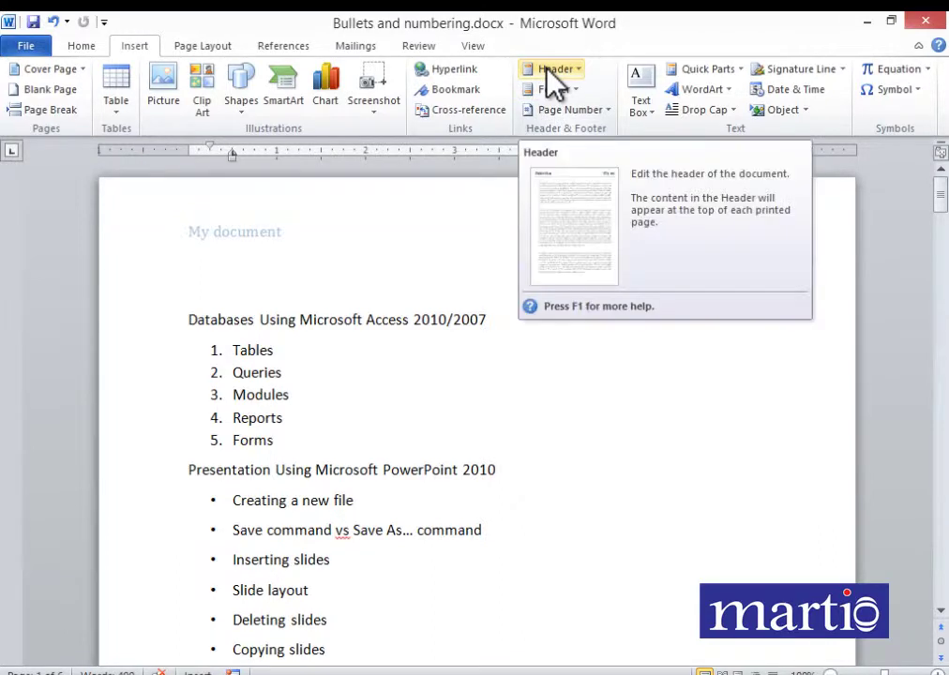
{"action": "left_click", "coordinate": [548, 72]}
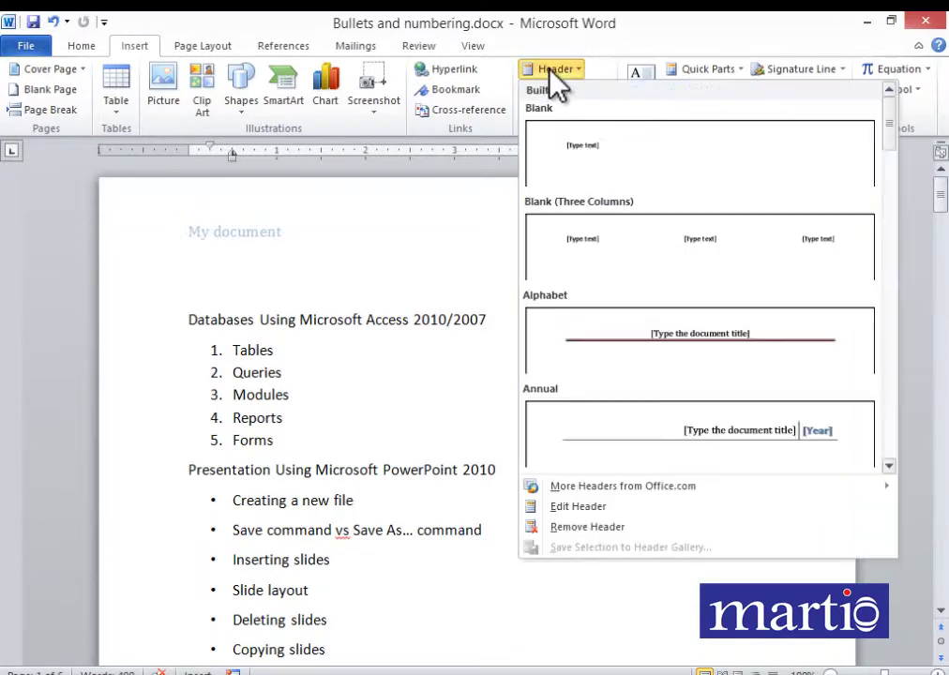
{"action": "left_click", "coordinate": [576, 161]}
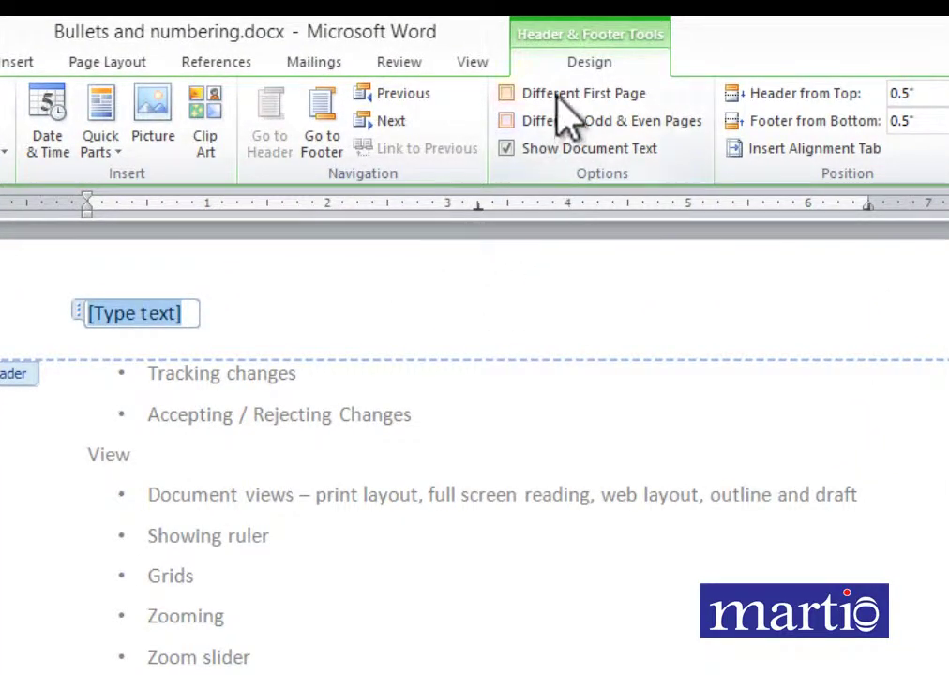
Turn on Different First Page and Different Odd & Even Pages for headers and footers
{"action": "left_click", "coordinate": [507, 93]}
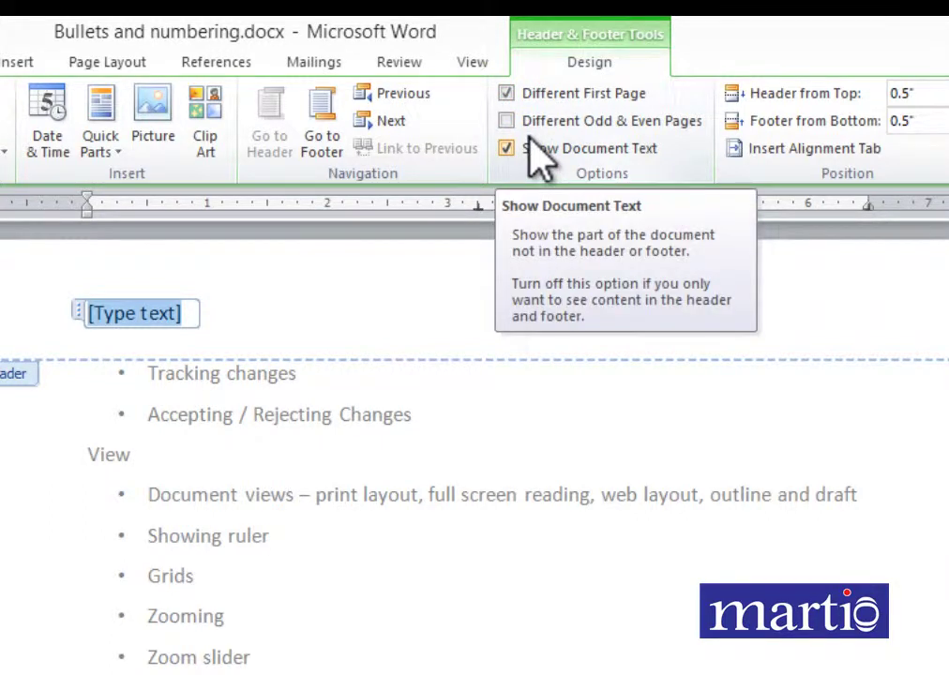
{"action": "left_click", "coordinate": [505, 121]}
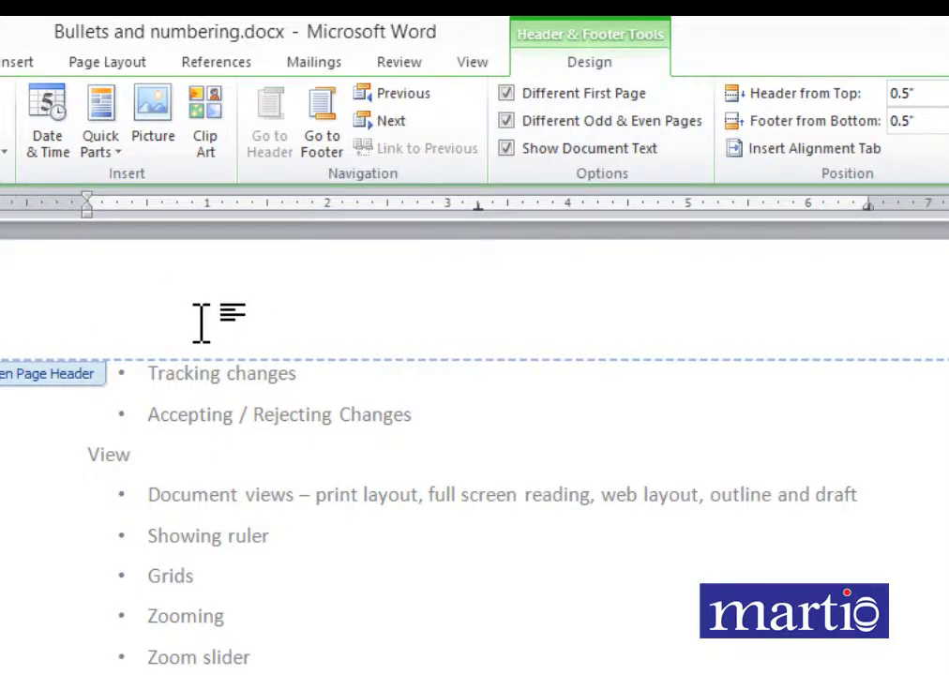
{"action": "scroll", "coordinate": [201, 323], "scroll_direction": "up", "scroll_amount": 20}
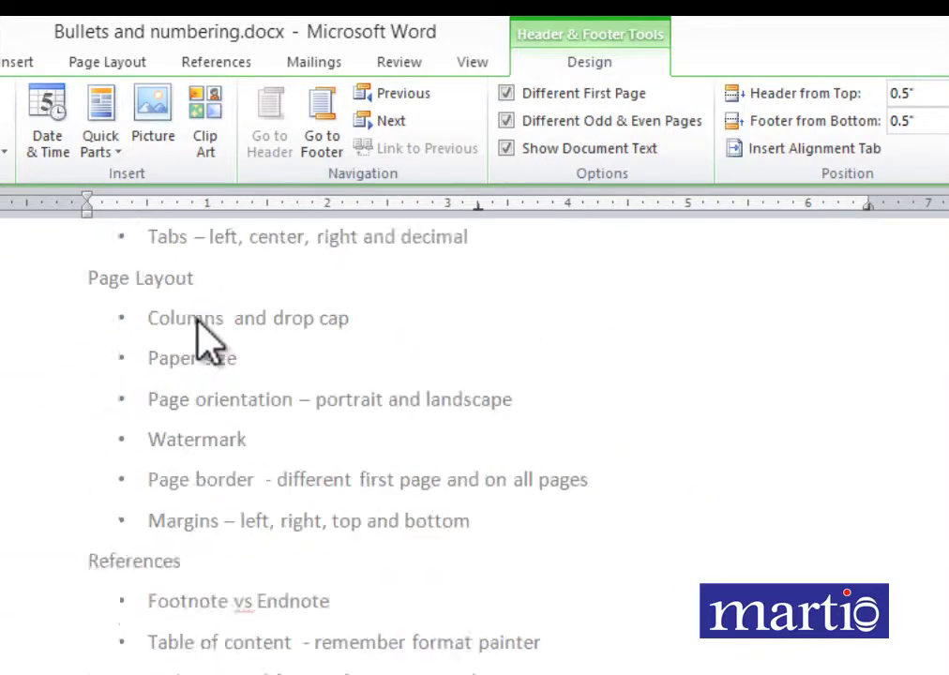
{"action": "scroll", "coordinate": [191, 319], "scroll_direction": "up", "scroll_amount": 20}
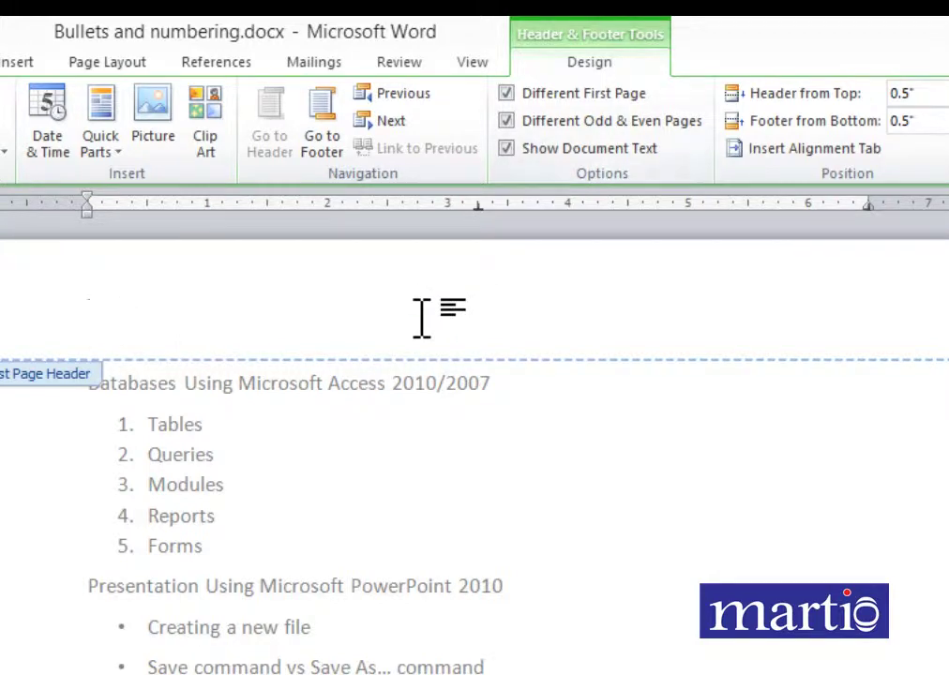
Type 'Papa' in the first-page header and 'Mama' in the even-page header
{"action": "type", "text": "Papap"}
{"action": "key", "text": "BackSpace"}
{"action": "scroll", "coordinate": [413, 490], "scroll_direction": "down", "scroll_amount": 10}
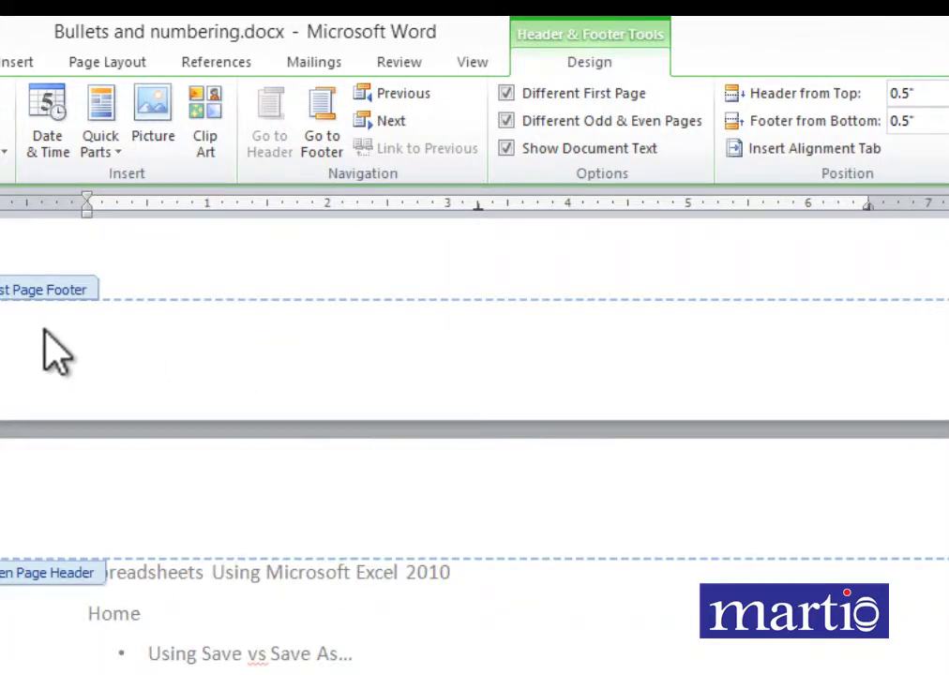
{"action": "scroll", "coordinate": [121, 423], "scroll_direction": "down", "scroll_amount": 2}
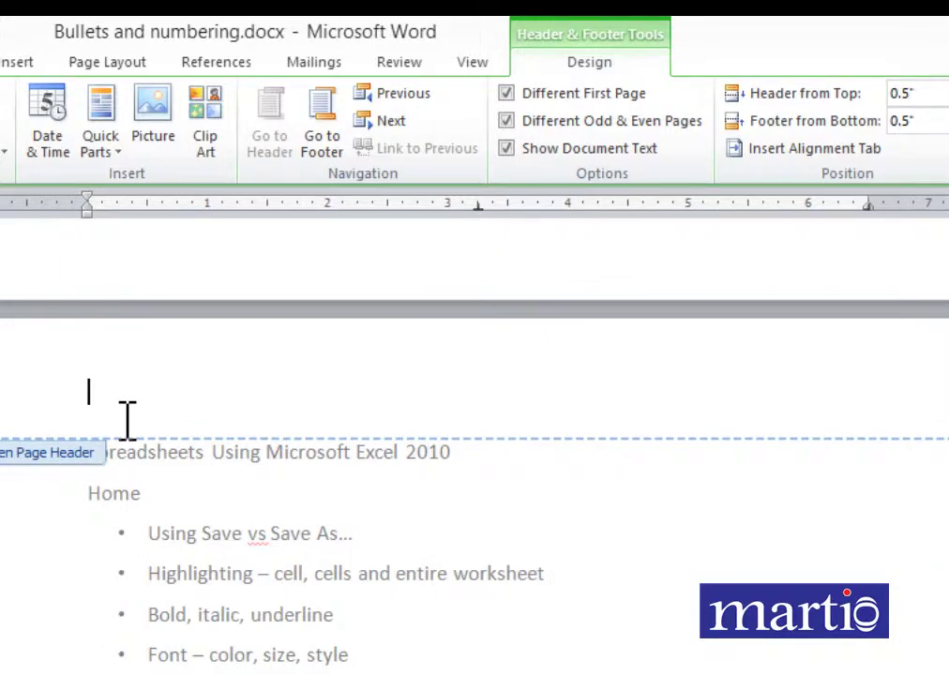
{"action": "type", "text": "Mama"}
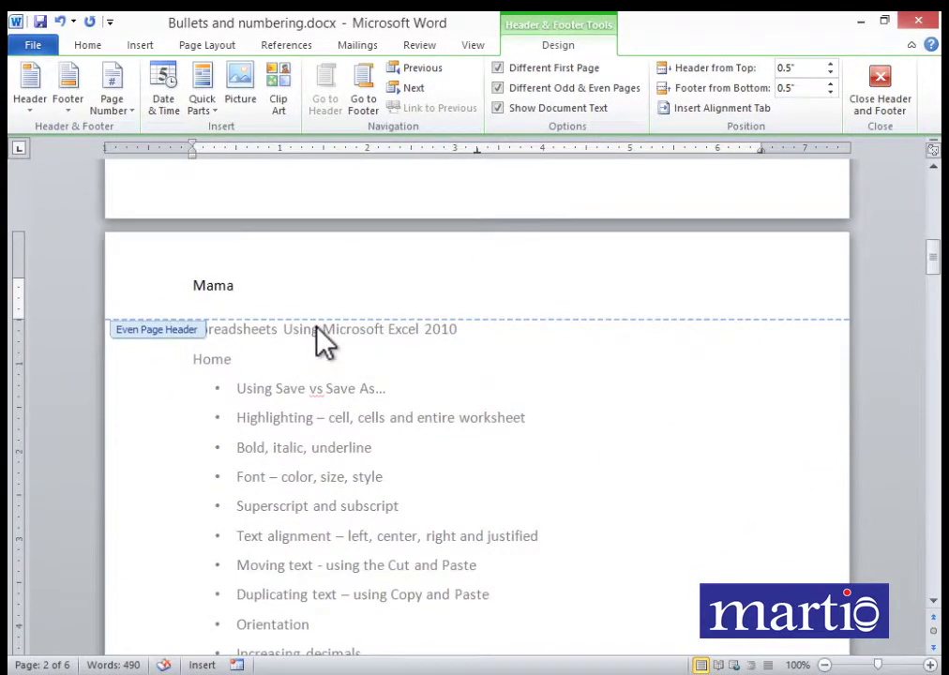
{"action": "scroll", "coordinate": [393, 434], "scroll_direction": "down", "scroll_amount": 12}
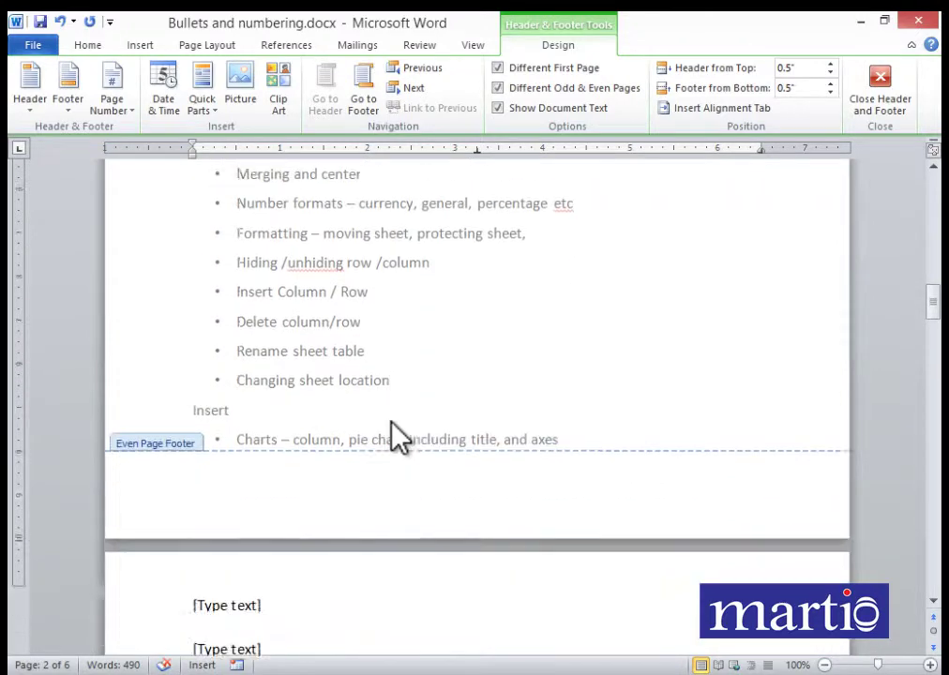
{"action": "scroll", "coordinate": [395, 423], "scroll_direction": "down", "scroll_amount": 5}
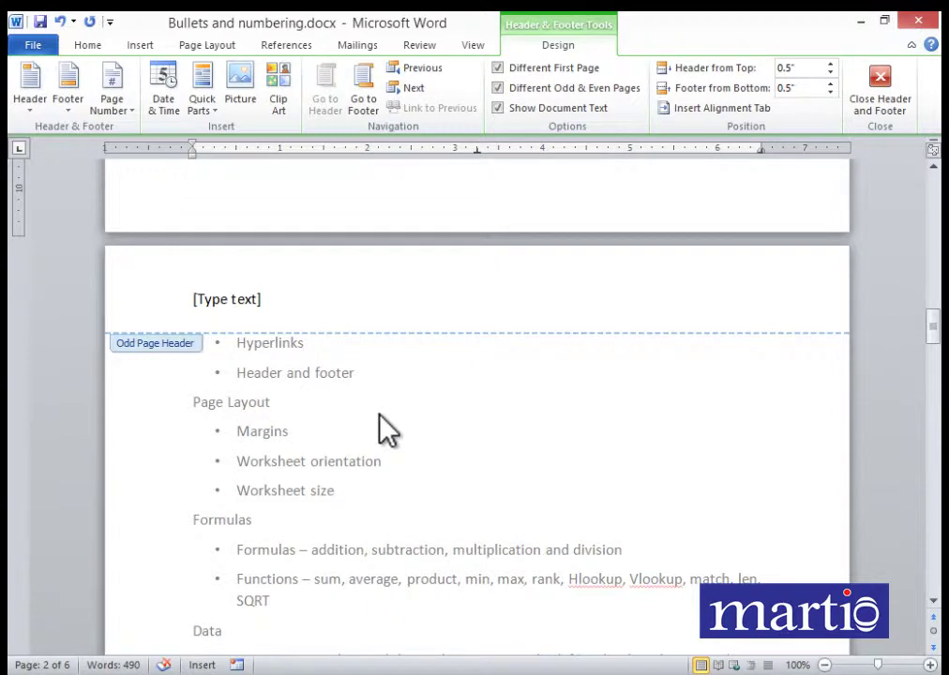
Type 'daughter' in the odd-page header placeholder, then return to the Mama header on page 2
{"action": "left_click", "coordinate": [229, 299]}
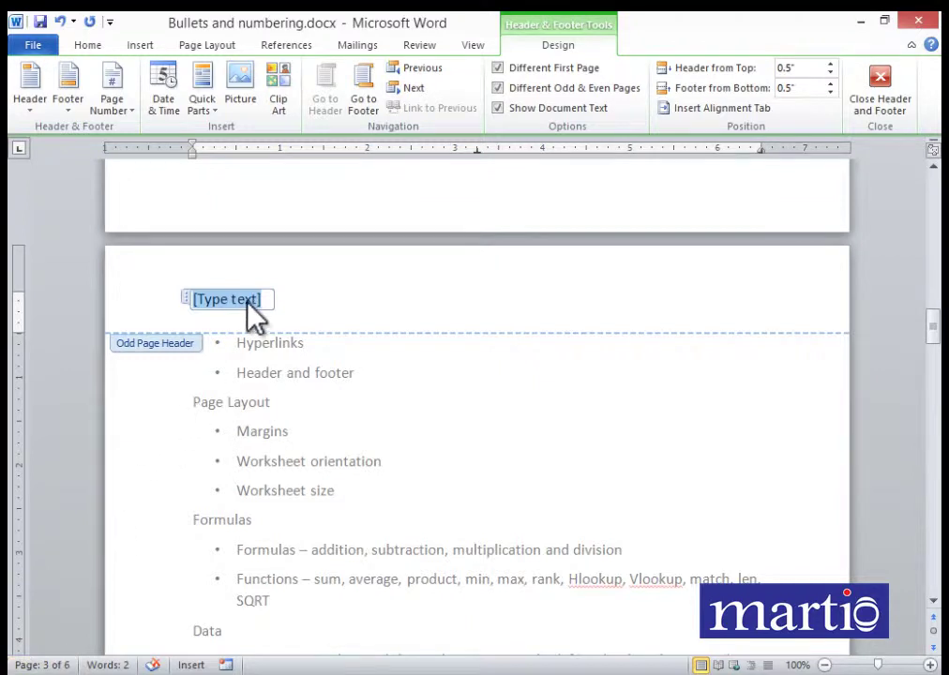
{"action": "type", "text": "daugh"}
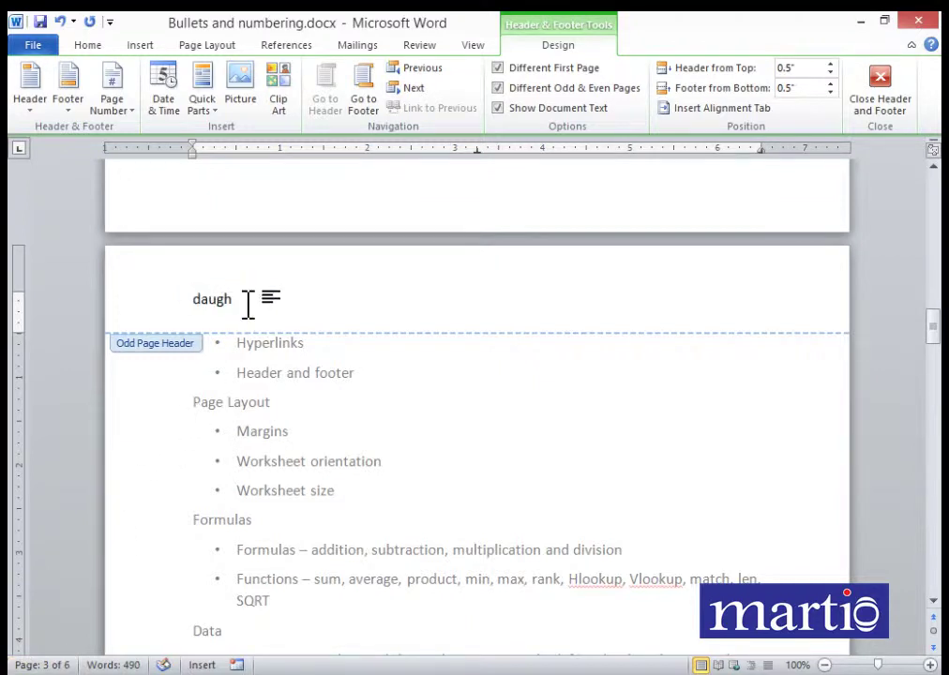
{"action": "type", "text": "ter"}
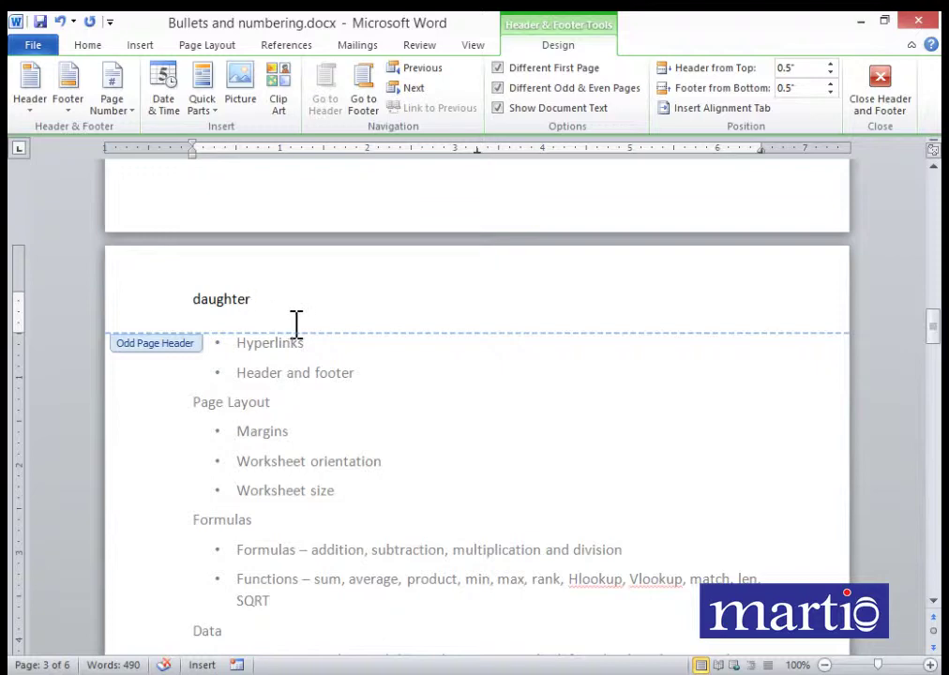
{"action": "scroll", "coordinate": [296, 333], "scroll_direction": "up", "scroll_amount": 20}
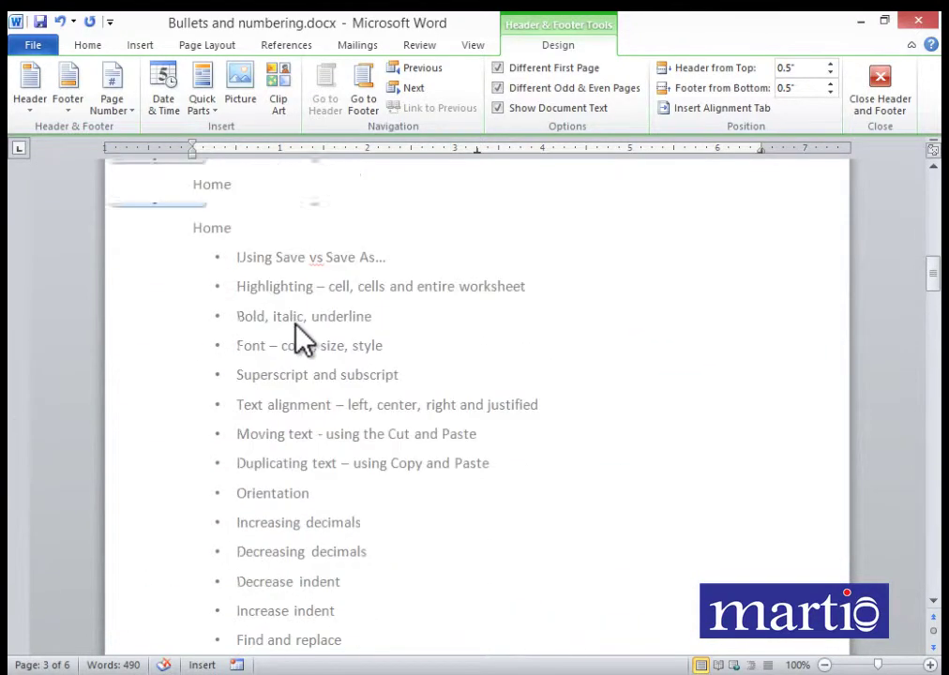
{"action": "scroll", "coordinate": [302, 337], "scroll_direction": "up", "scroll_amount": 15}
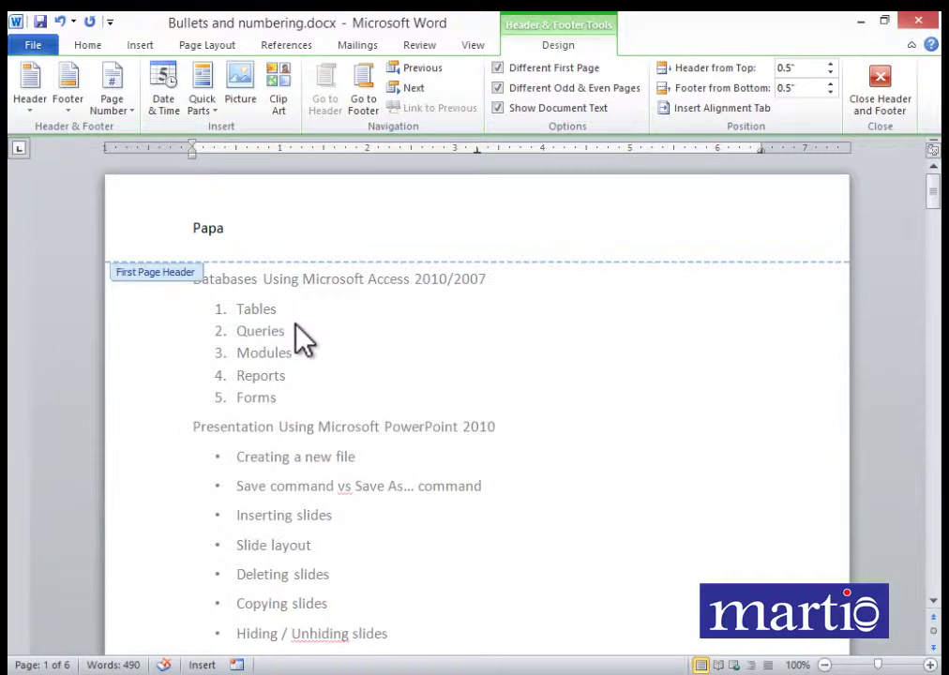
{"action": "scroll", "coordinate": [298, 330], "scroll_direction": "down", "scroll_amount": 12}
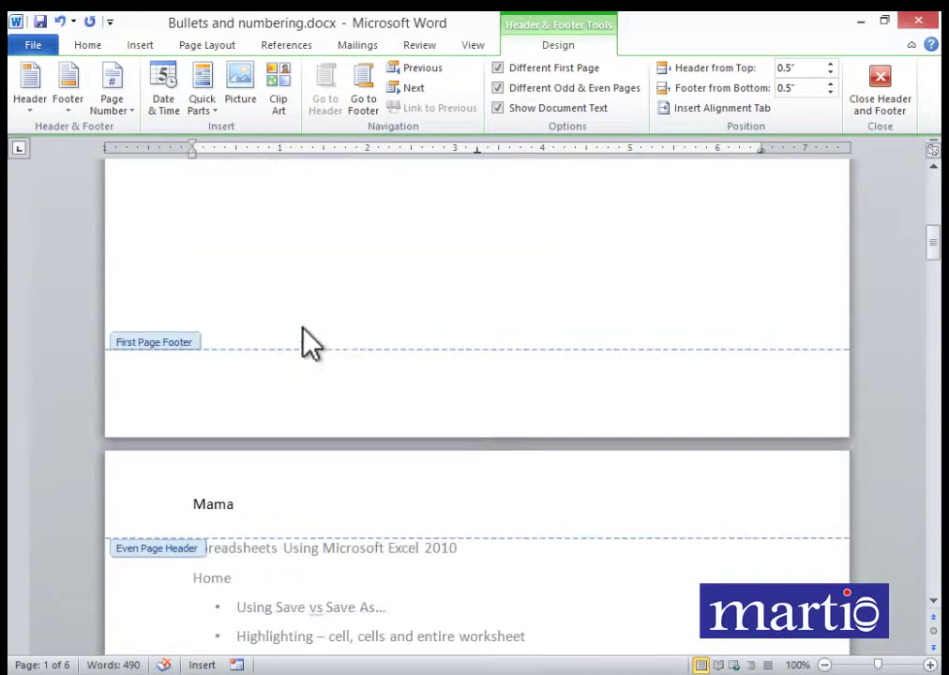
{"action": "scroll", "coordinate": [309, 338], "scroll_direction": "down", "scroll_amount": 5}
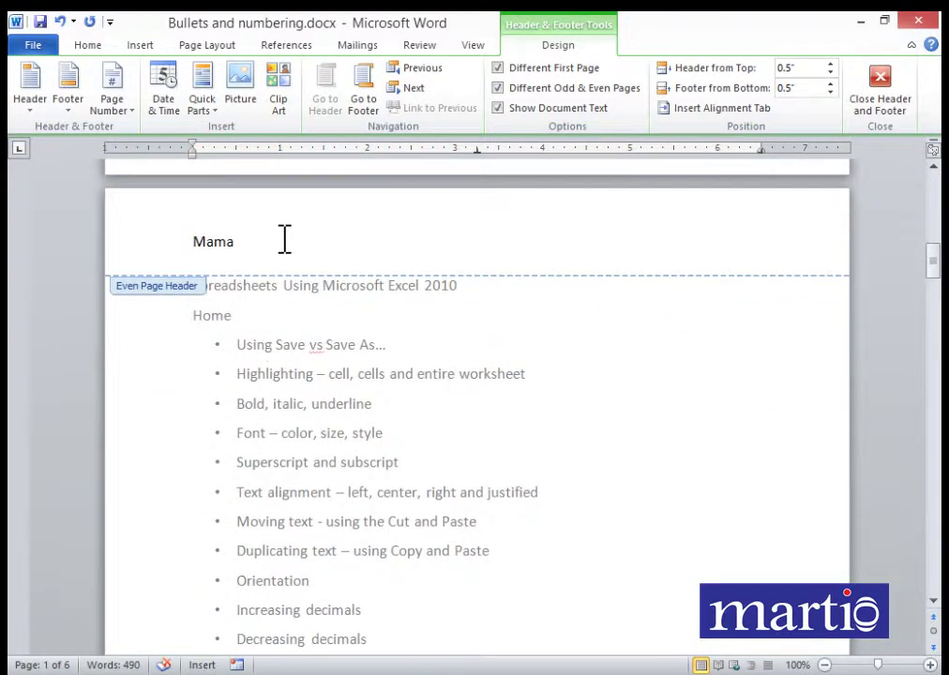
{"action": "left_click", "coordinate": [269, 245]}
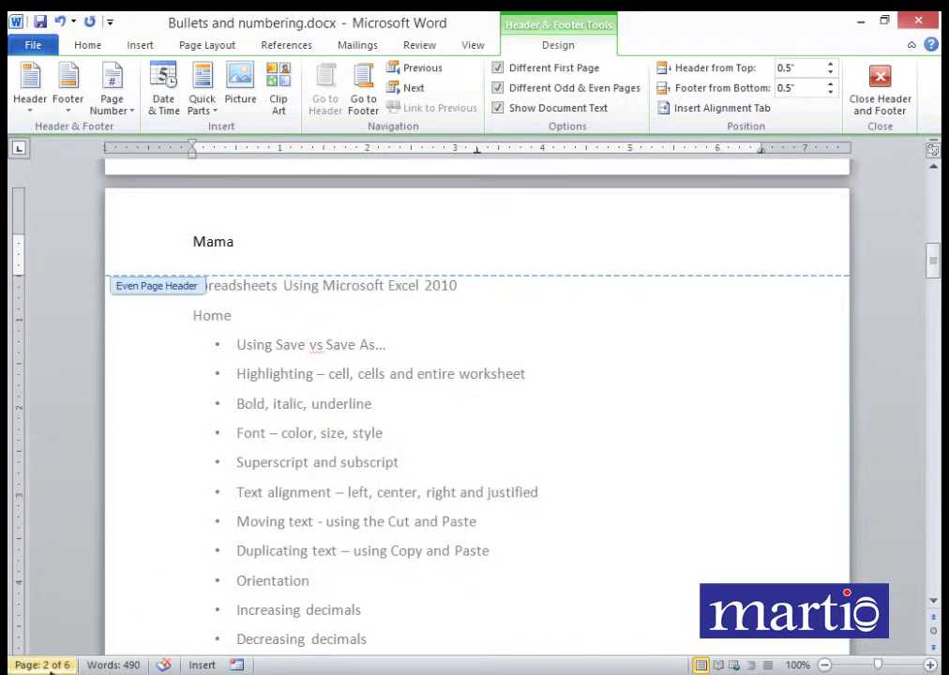
{"action": "scroll", "coordinate": [430, 394], "scroll_direction": "down", "scroll_amount": 10}
Check that the Daughter and Mama headers alternate on page 5 and the last page
{"action": "scroll", "coordinate": [431, 398], "scroll_direction": "down", "scroll_amount": 7}
{"action": "left_click", "coordinate": [262, 259]}
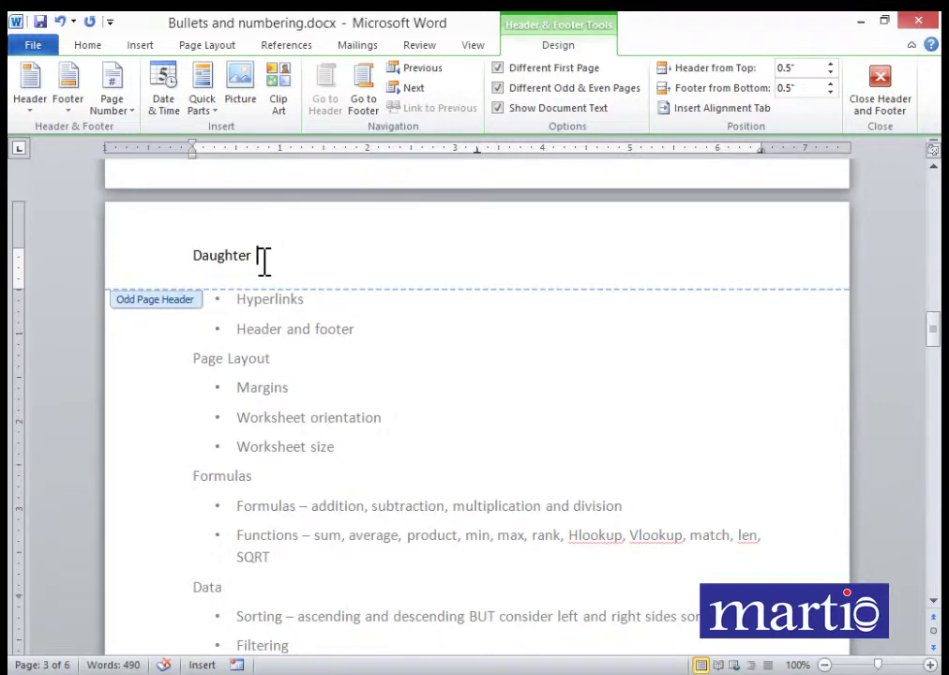
{"action": "scroll", "coordinate": [269, 281], "scroll_direction": "down", "scroll_amount": 15}
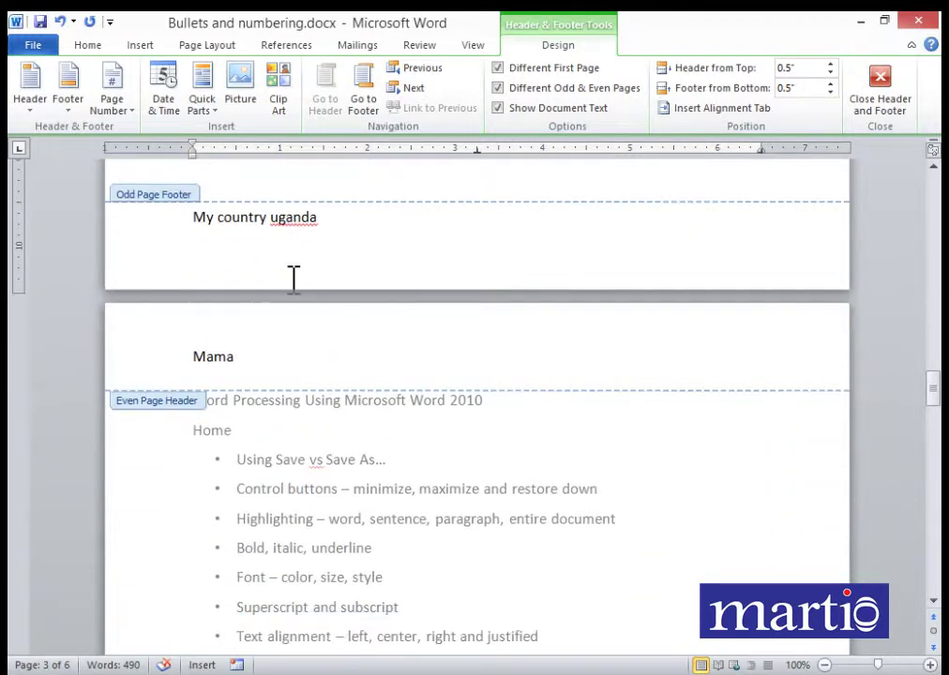
{"action": "scroll", "coordinate": [293, 278], "scroll_direction": "down", "scroll_amount": 1}
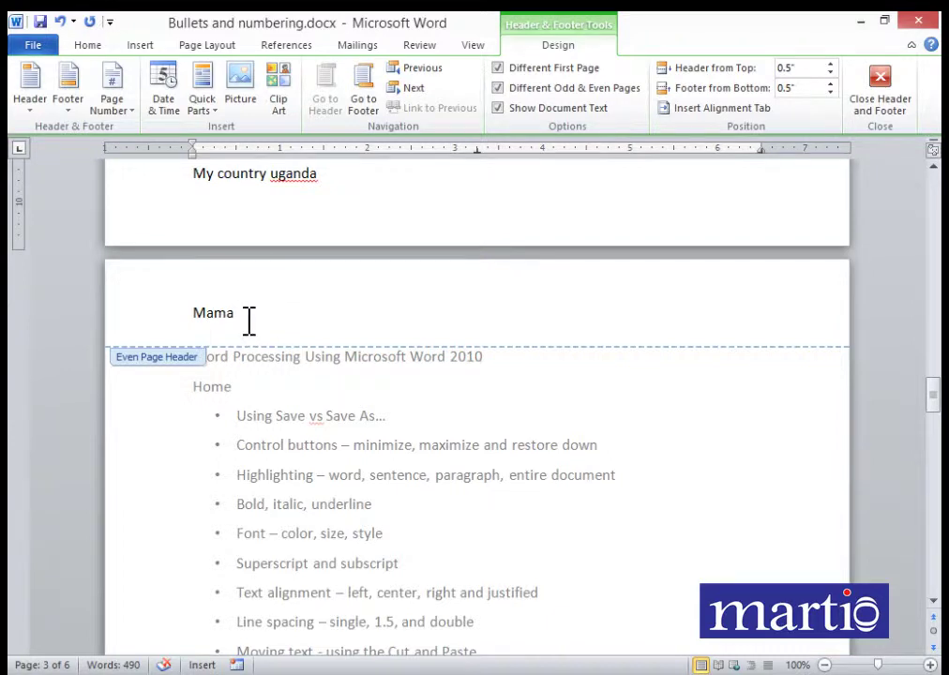
{"action": "scroll", "coordinate": [251, 333], "scroll_direction": "down", "scroll_amount": 15}
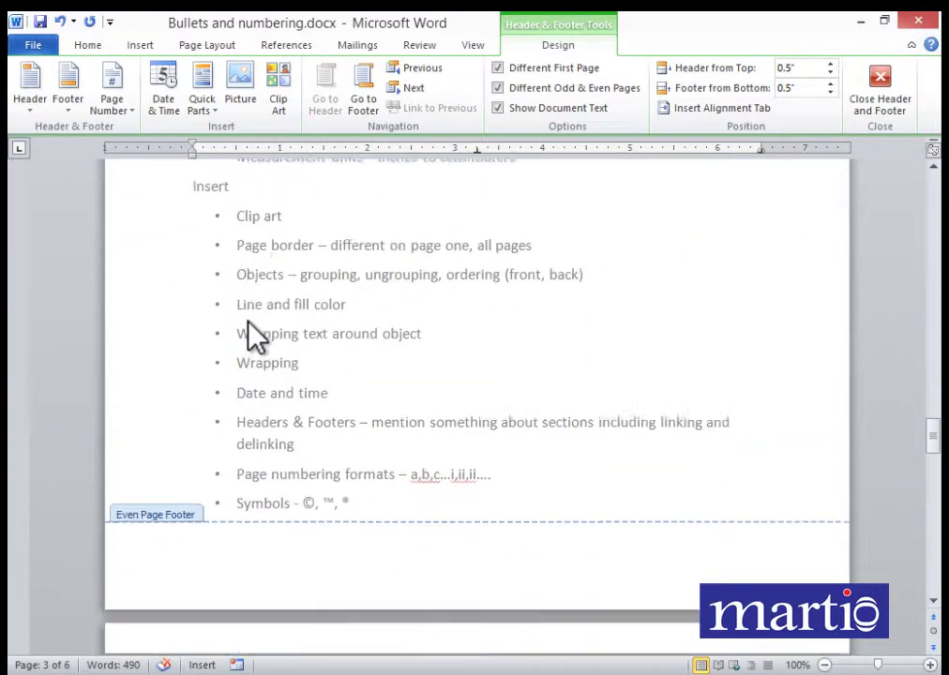
{"action": "left_click", "coordinate": [263, 239]}
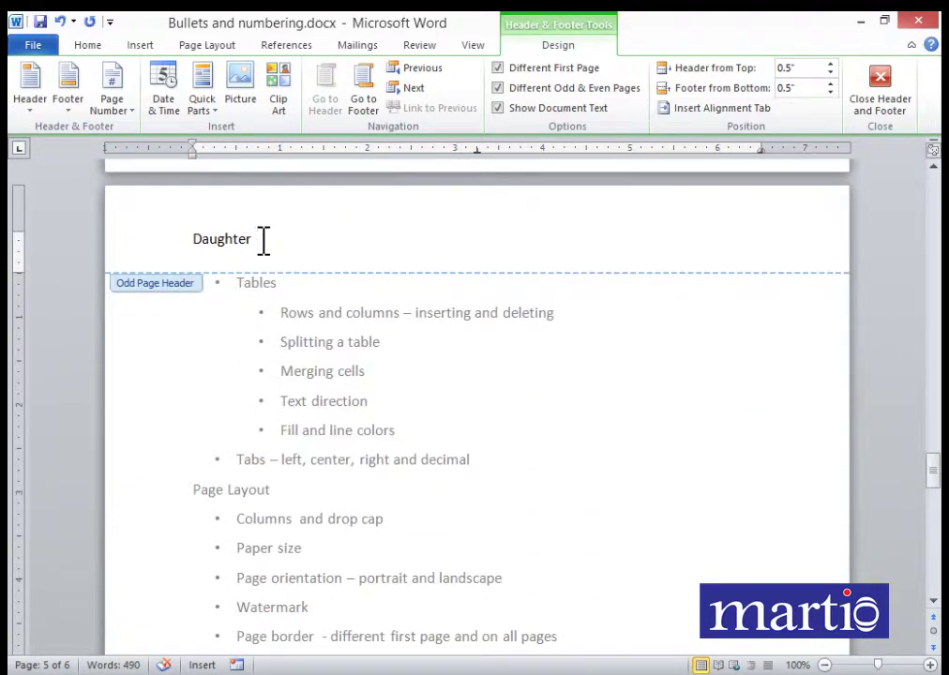
{"action": "scroll", "coordinate": [259, 430], "scroll_direction": "down", "scroll_amount": 17}
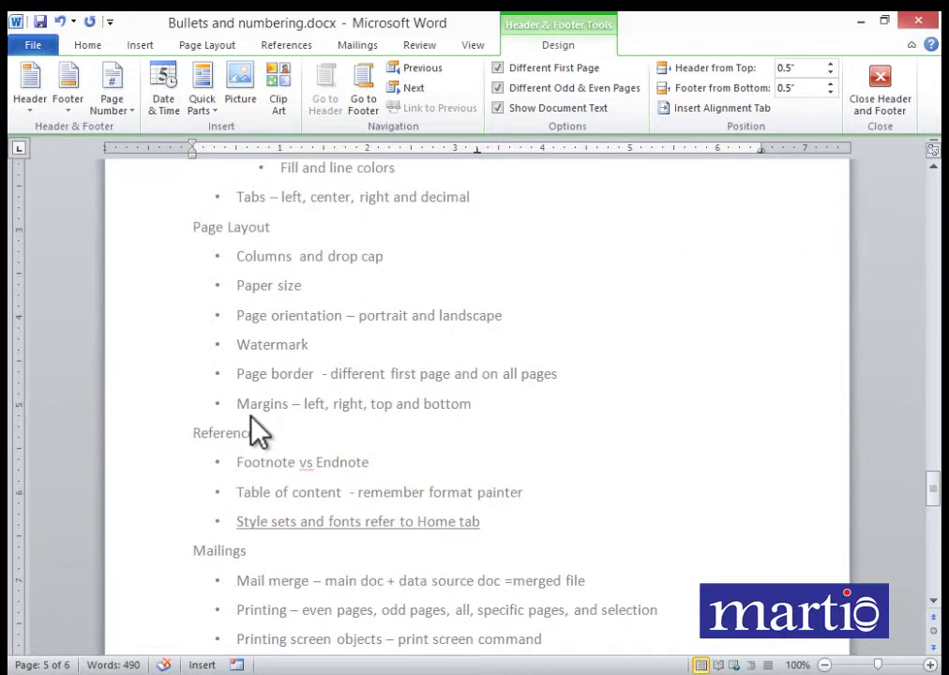
{"action": "left_click", "coordinate": [261, 306]}
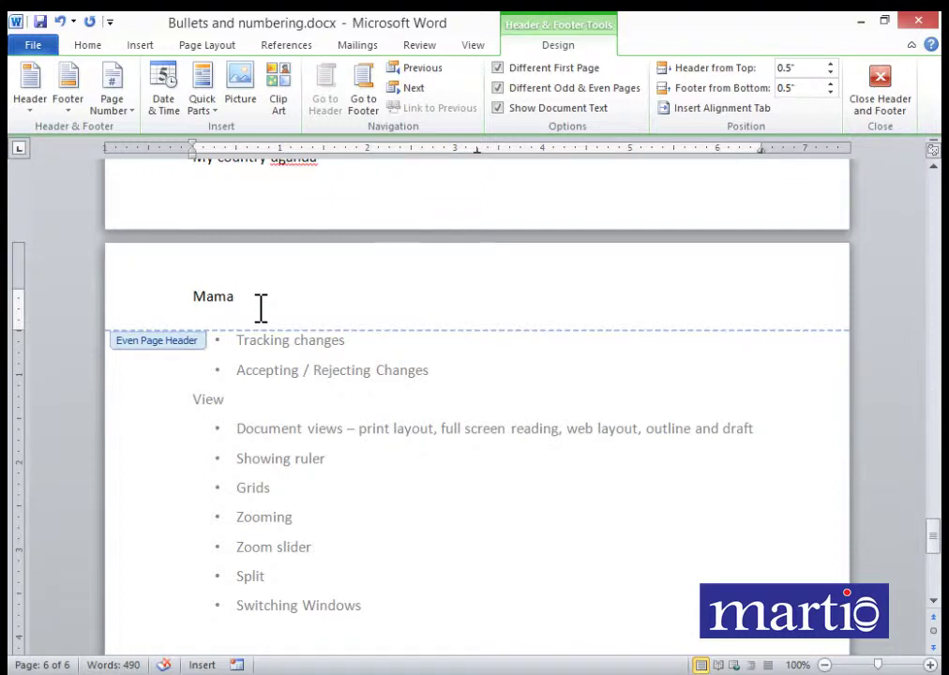
Leave header and footer editing and move to Document2 with its large © symbol
{"action": "left_click", "coordinate": [876, 96]}
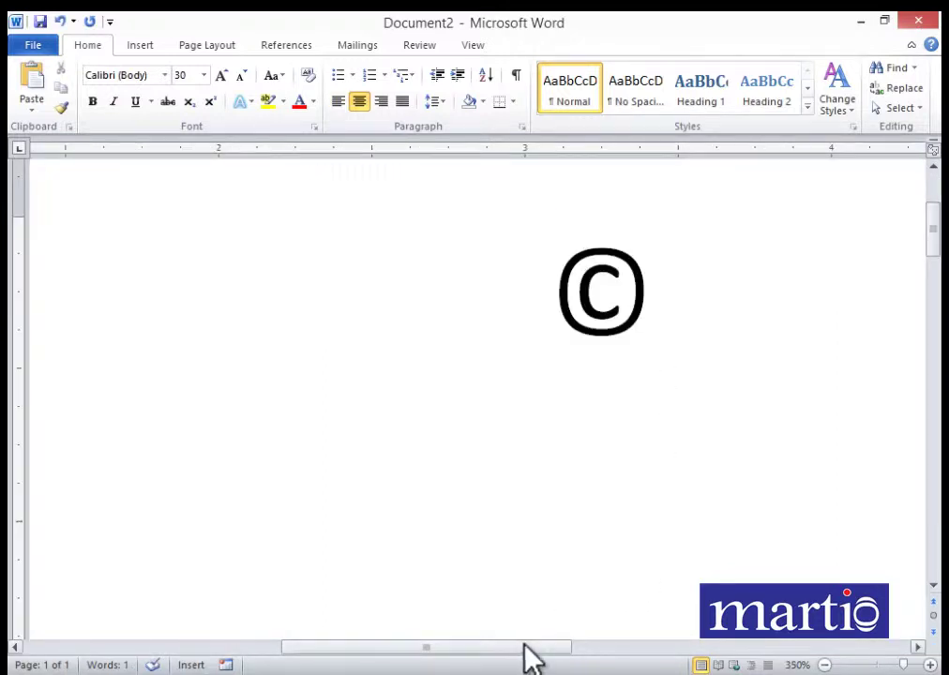
{"action": "left_click_drag", "start_coordinate": [524, 644], "coordinate": [578, 645]}
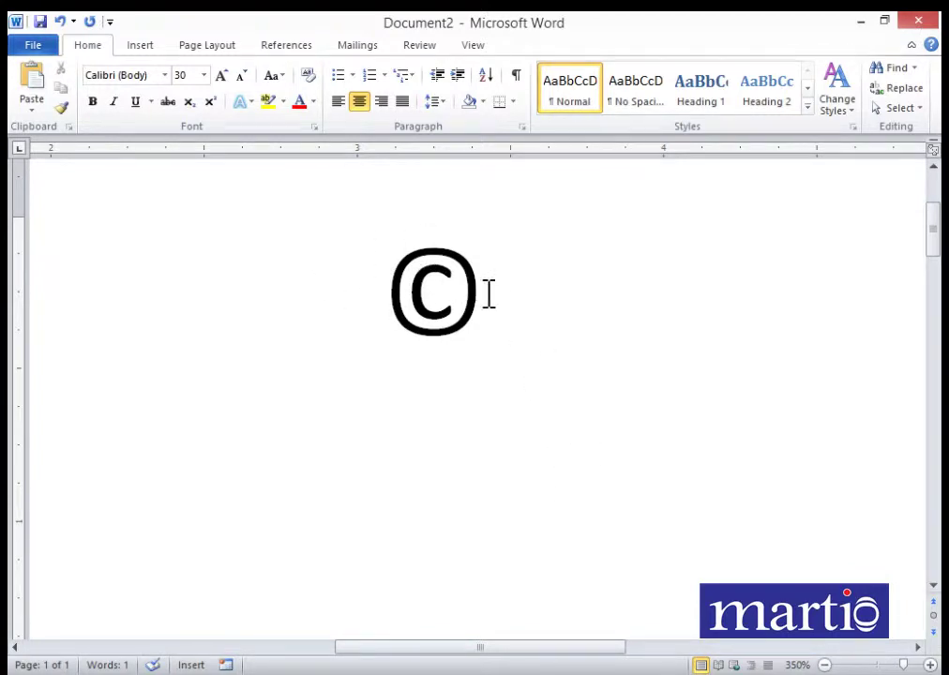
Replace the © symbol with a centred line of ©, ™ and ® via shortcuts
{"action": "key", "text": "BackSpace"}
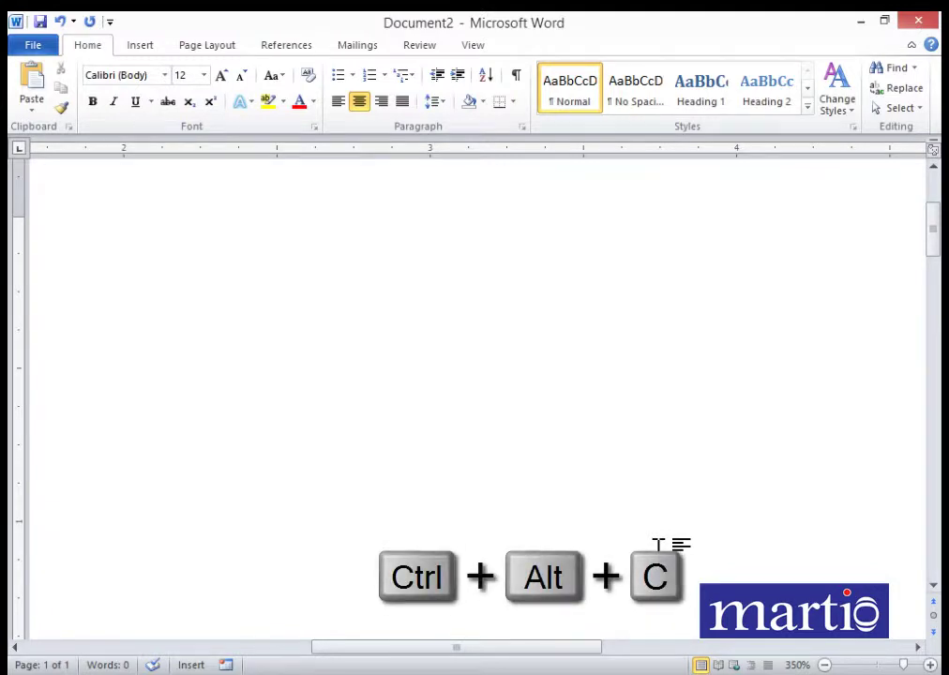
{"action": "key", "text": "ctrl+alt+c"}
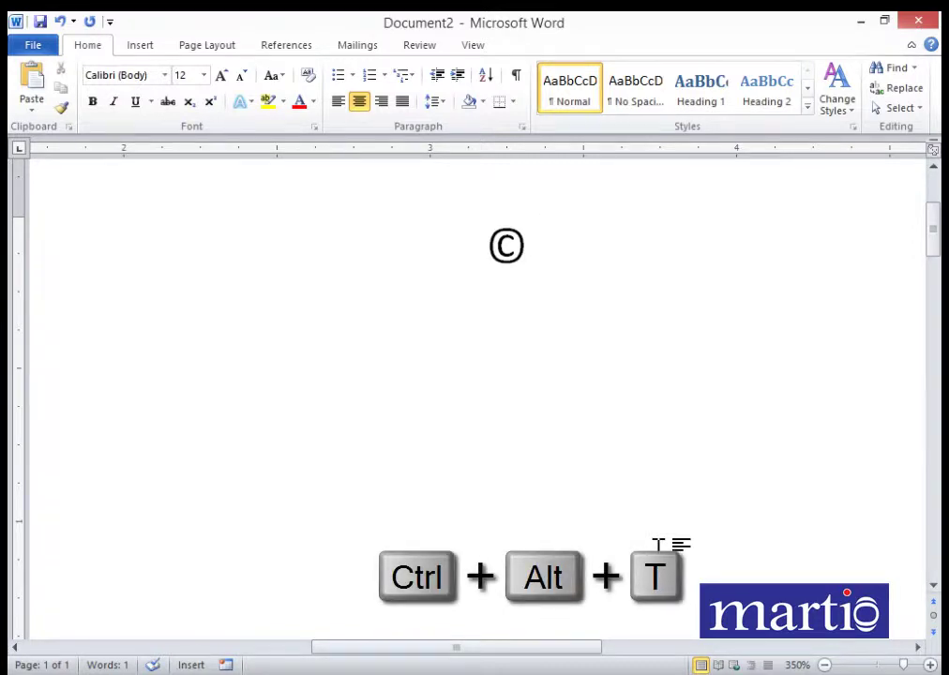
{"action": "key", "text": "ctrl+alt+t"}
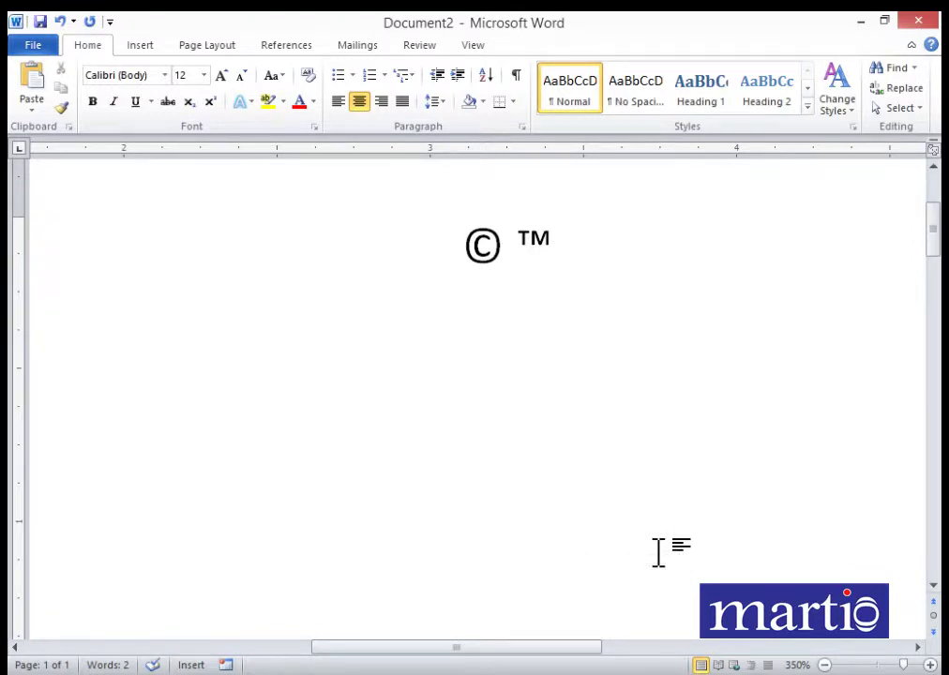
{"action": "key", "text": "ctrl+alt+r"}
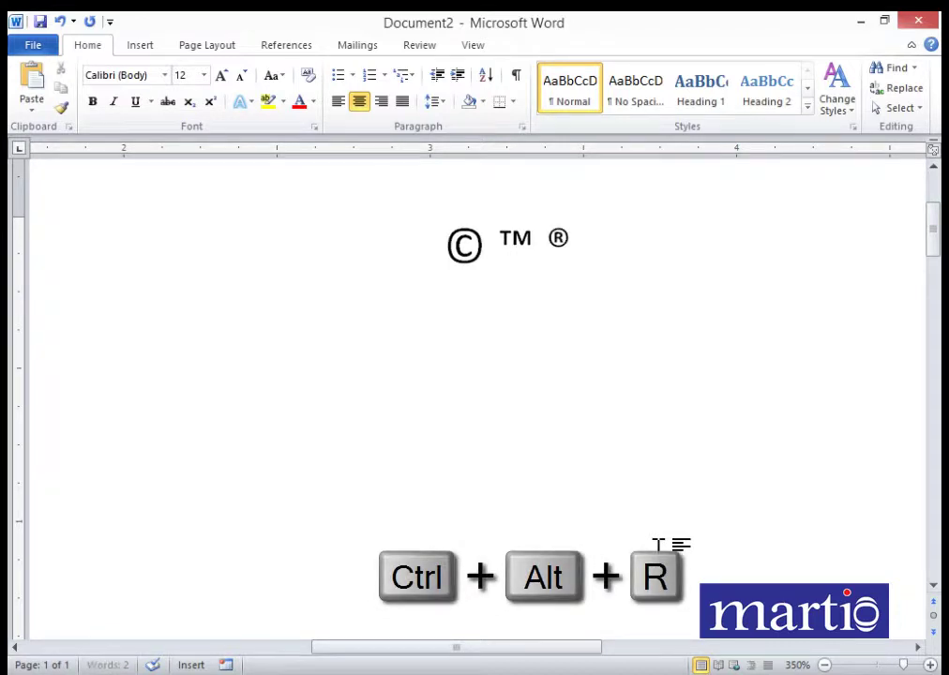
Add a second line below with the same ©, ™ and ® symbols
{"action": "key", "text": "Return"}
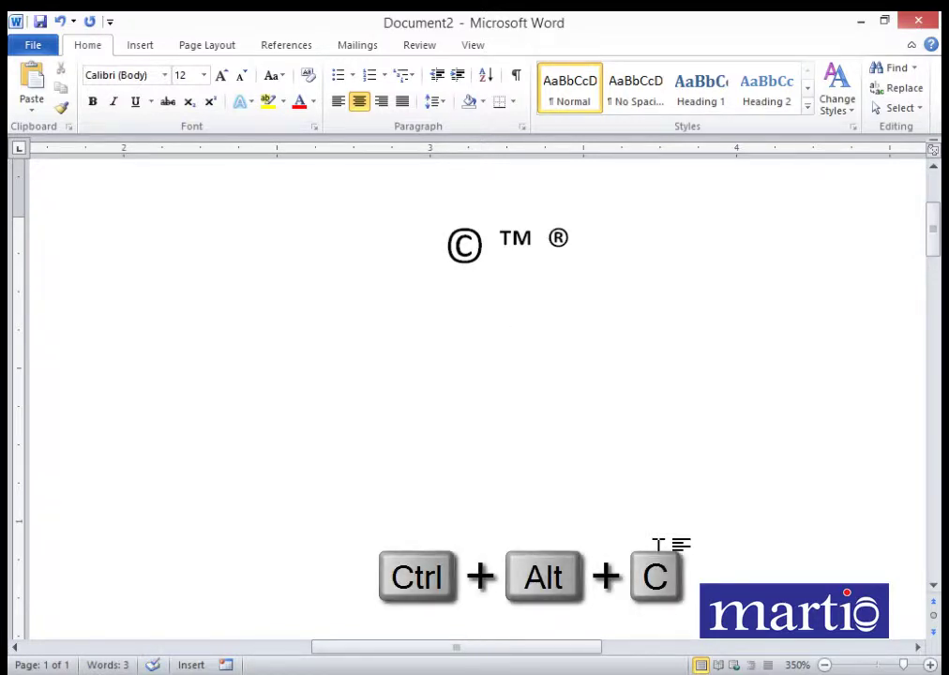
{"action": "key", "text": "ctrl+alt+c"}
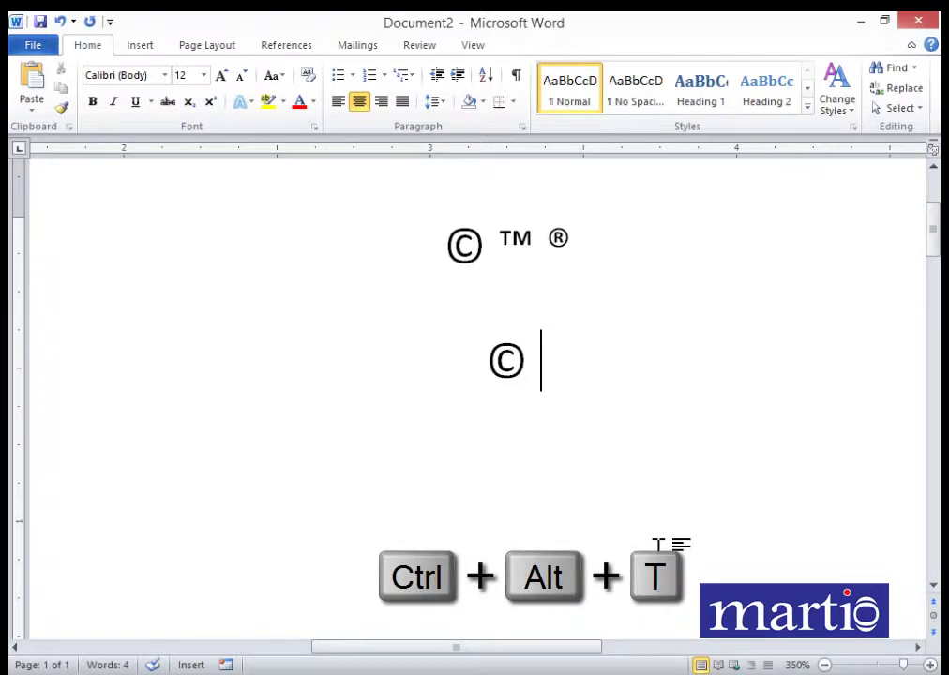
{"action": "key", "text": "ctrl+alt+t"}
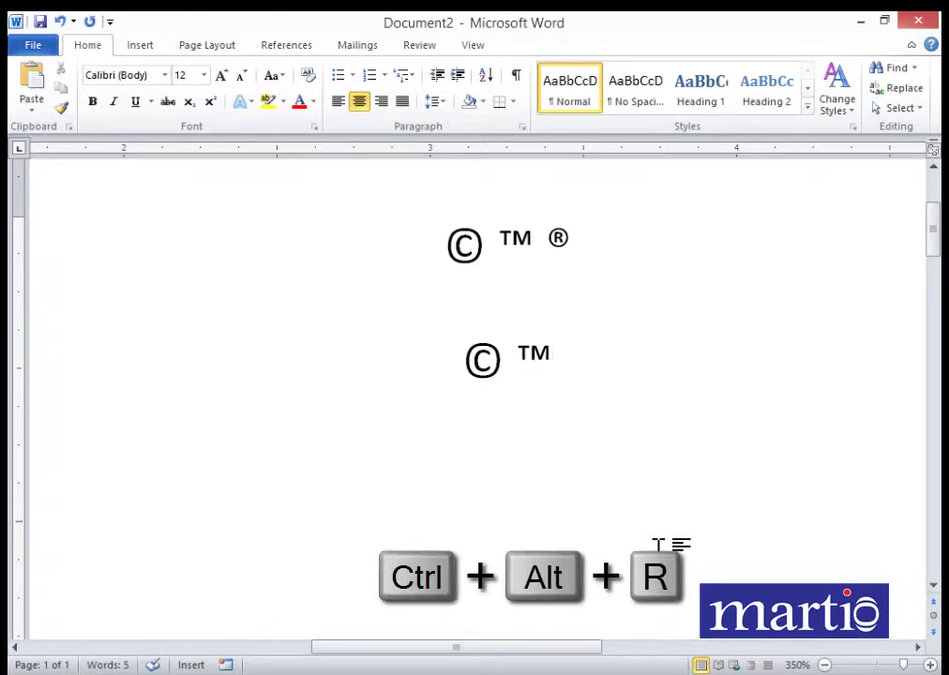
{"action": "key", "text": "ctrl+alt+r"}
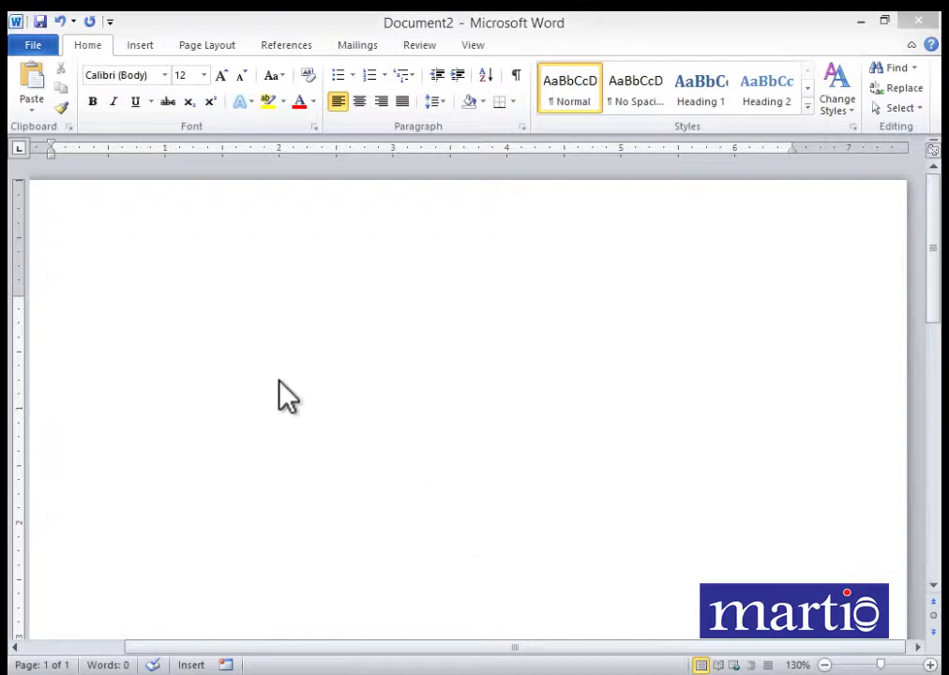
Draw a Text Box shape across the middle of the blank Document2 page
{"action": "left_click", "coordinate": [140, 45]}
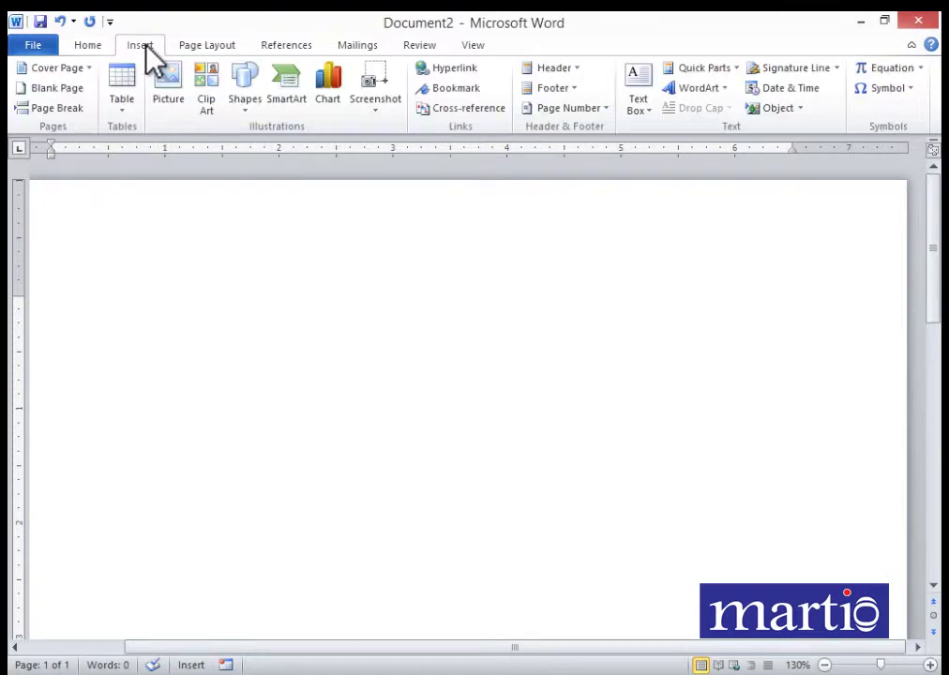
{"action": "left_click", "coordinate": [246, 113]}
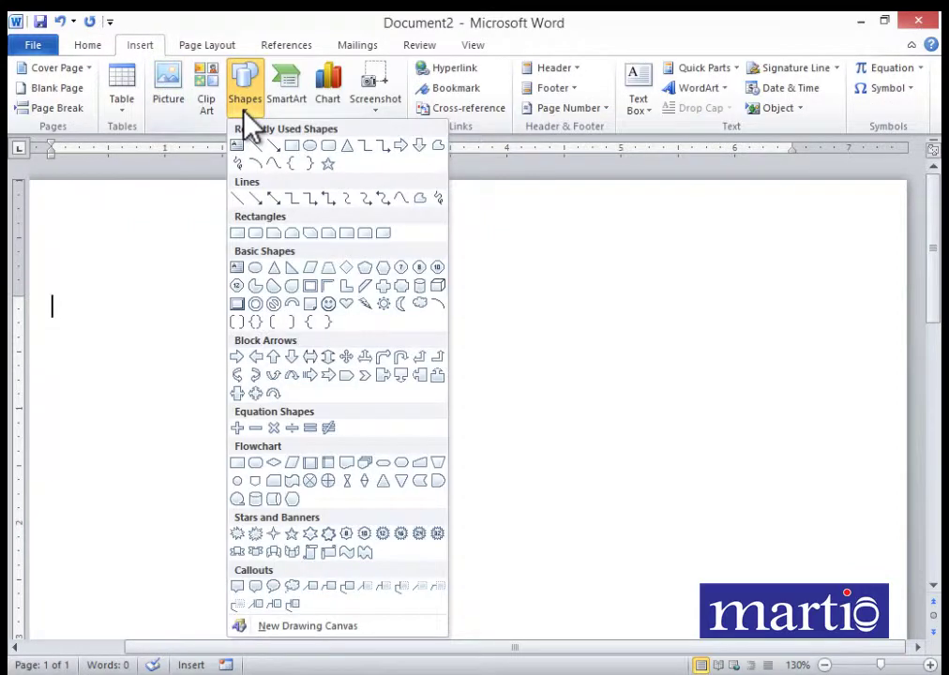
{"action": "left_click", "coordinate": [240, 229]}
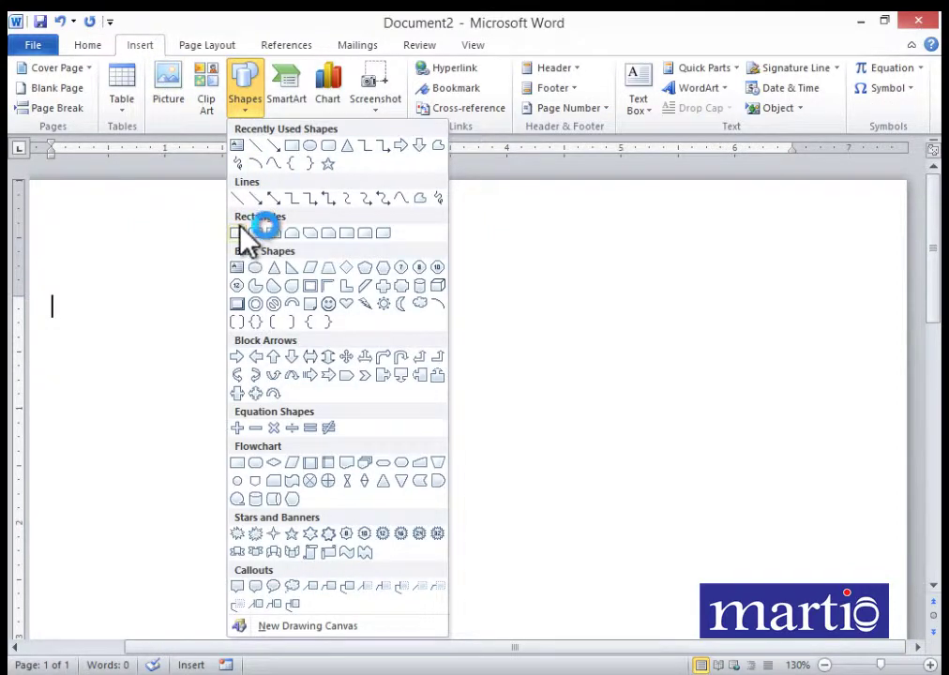
{"action": "left_click", "coordinate": [237, 146]}
{"action": "mouse_move", "coordinate": [242, 356]}
{"action": "left_mouse_down"}
{"action": "mouse_move", "coordinate": [409, 364]}
{"action": "mouse_move", "coordinate": [527, 492]}
{"action": "mouse_move", "coordinate": [525, 565]}
{"action": "left_mouse_up"}
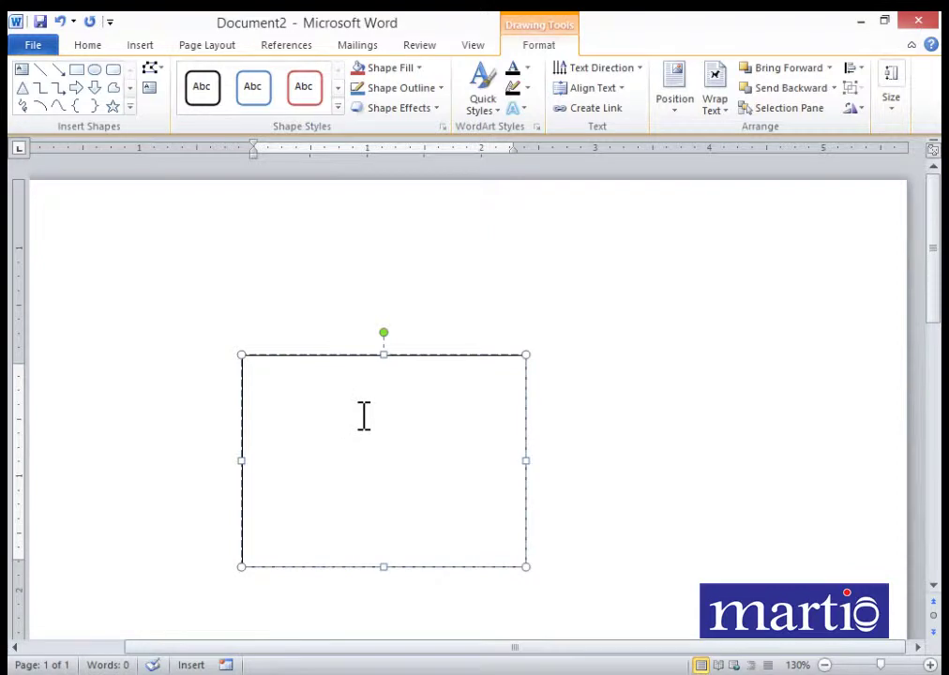
{"action": "left_click", "coordinate": [578, 438]}
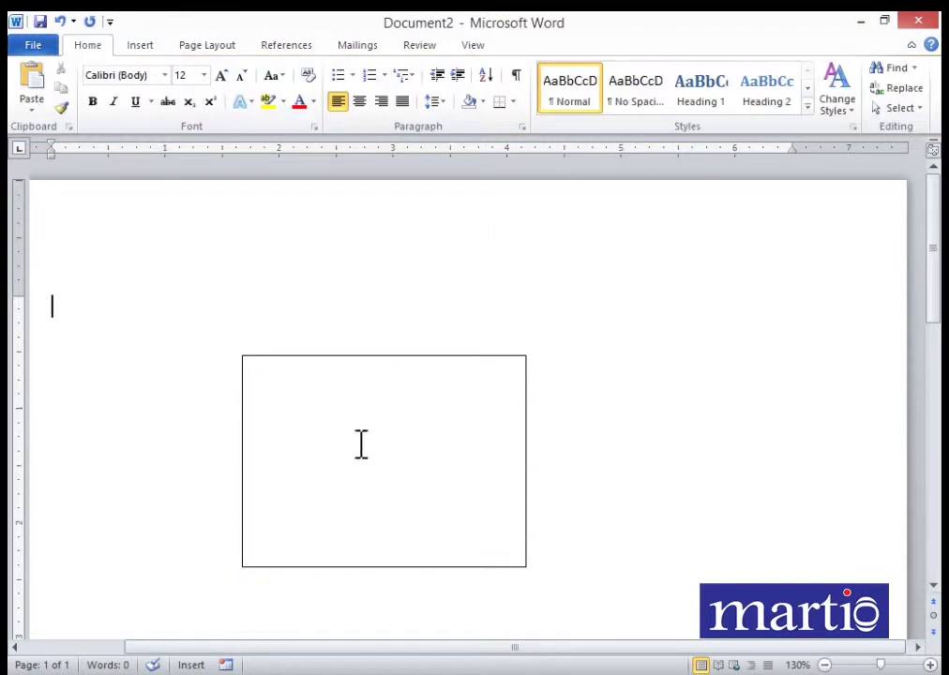
{"action": "left_click", "coordinate": [330, 426]}
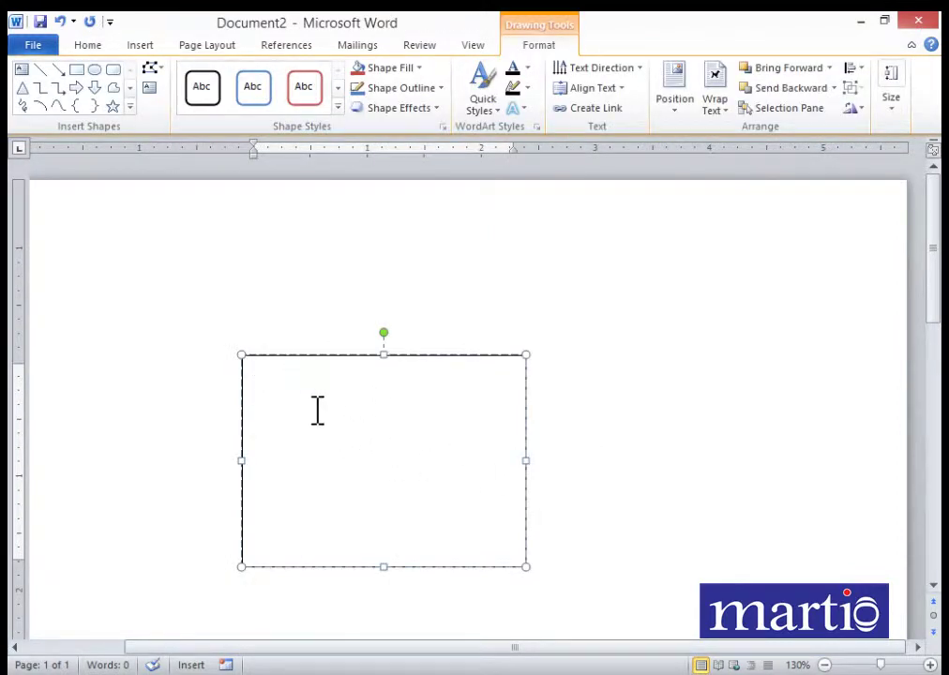
{"action": "left_click", "coordinate": [675, 417]}
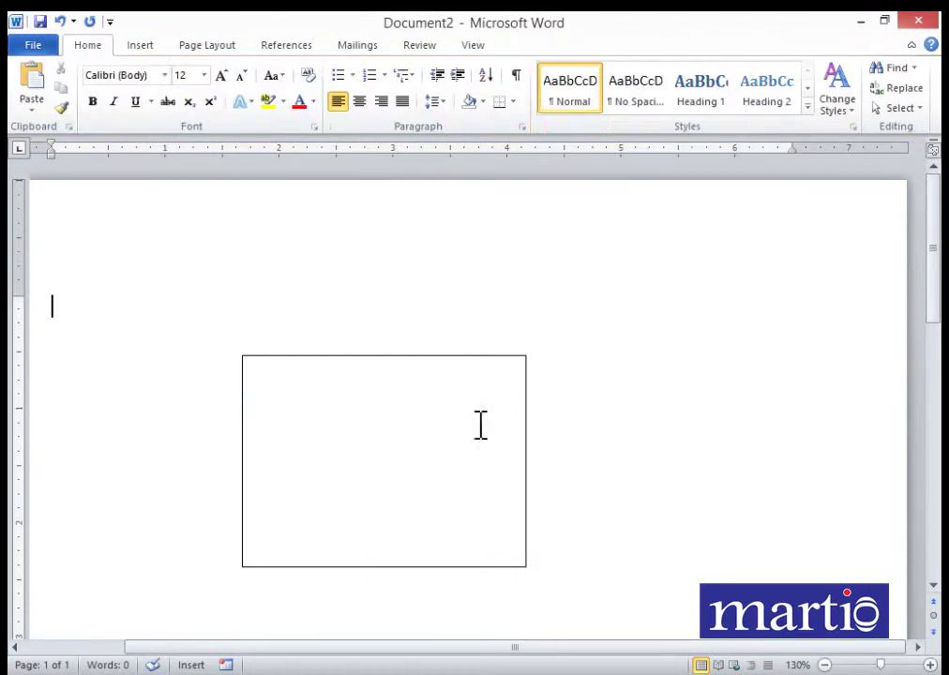
{"action": "left_click", "coordinate": [297, 394]}
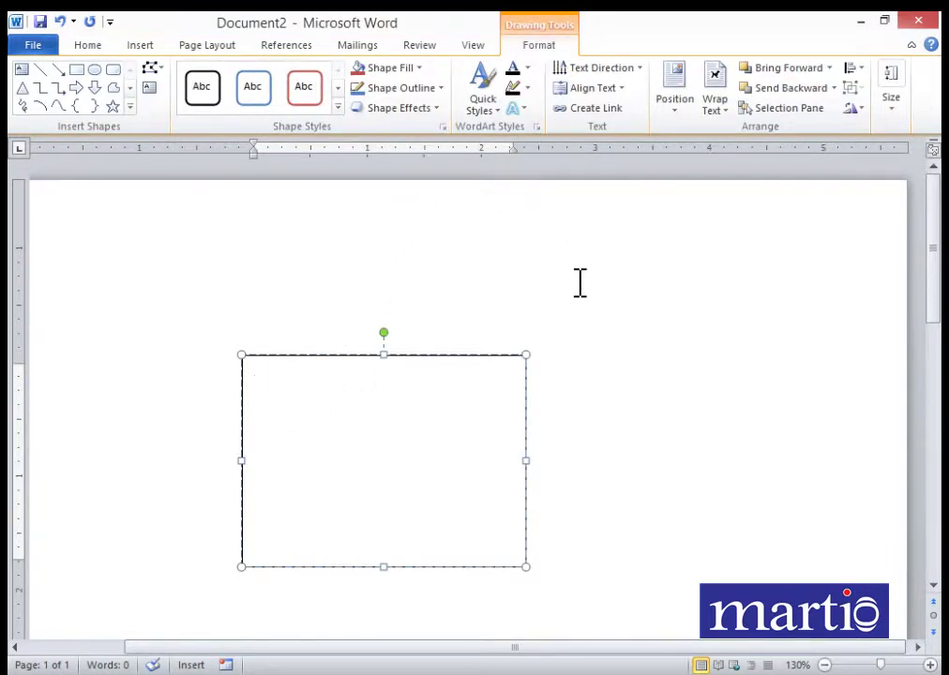
Select the text box and try the blue and red outline shape styles
{"action": "left_click", "coordinate": [308, 354]}
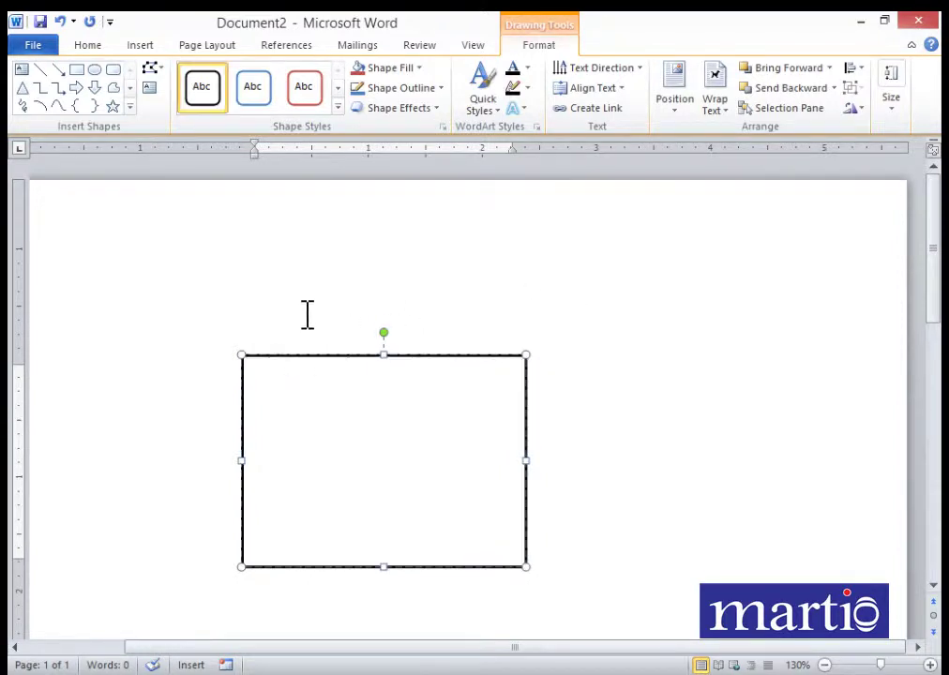
{"action": "left_click", "coordinate": [253, 89]}
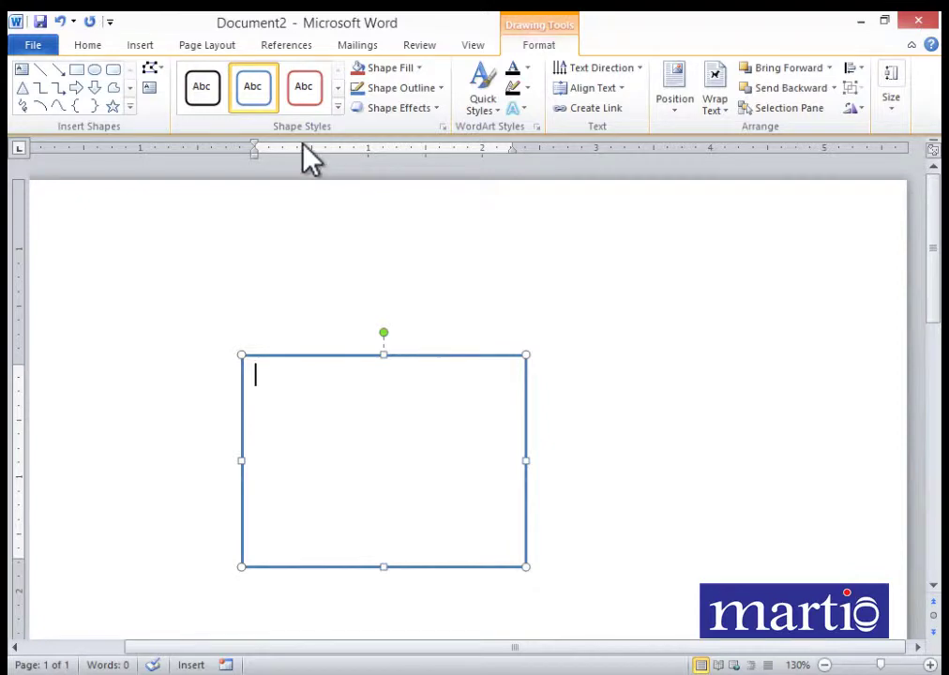
{"action": "left_click", "coordinate": [306, 99]}
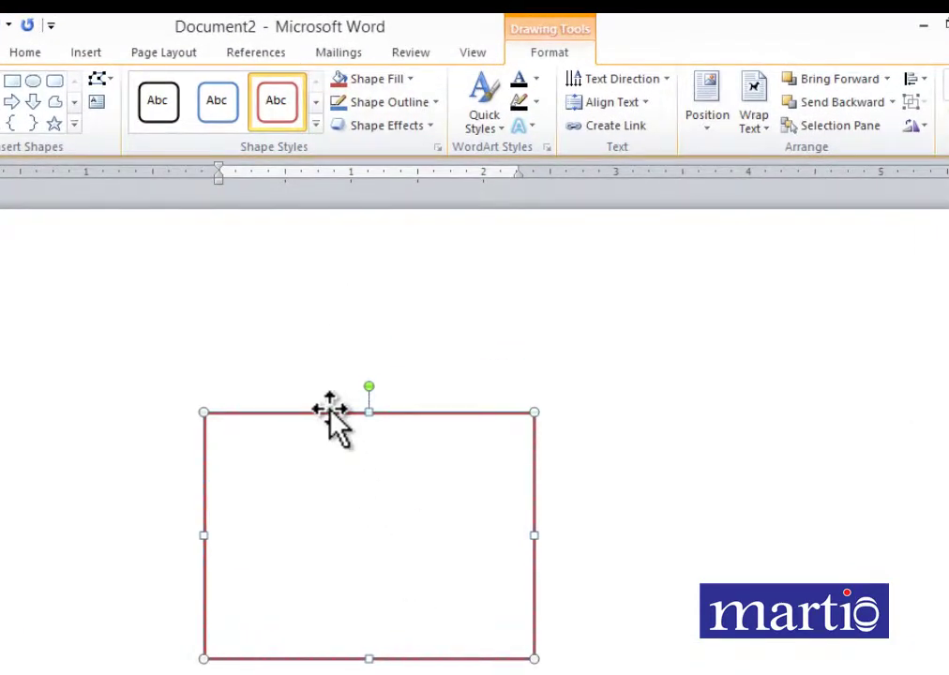
Set the box outline to Dark Red with a 6 pt weight
{"action": "left_click", "coordinate": [434, 103]}
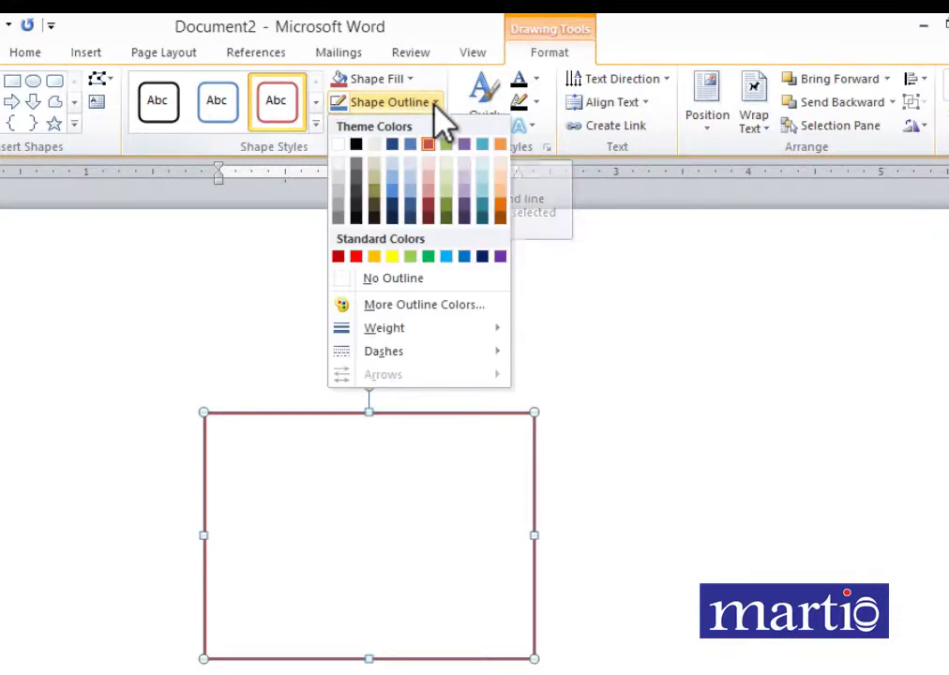
{"action": "left_click", "coordinate": [338, 256]}
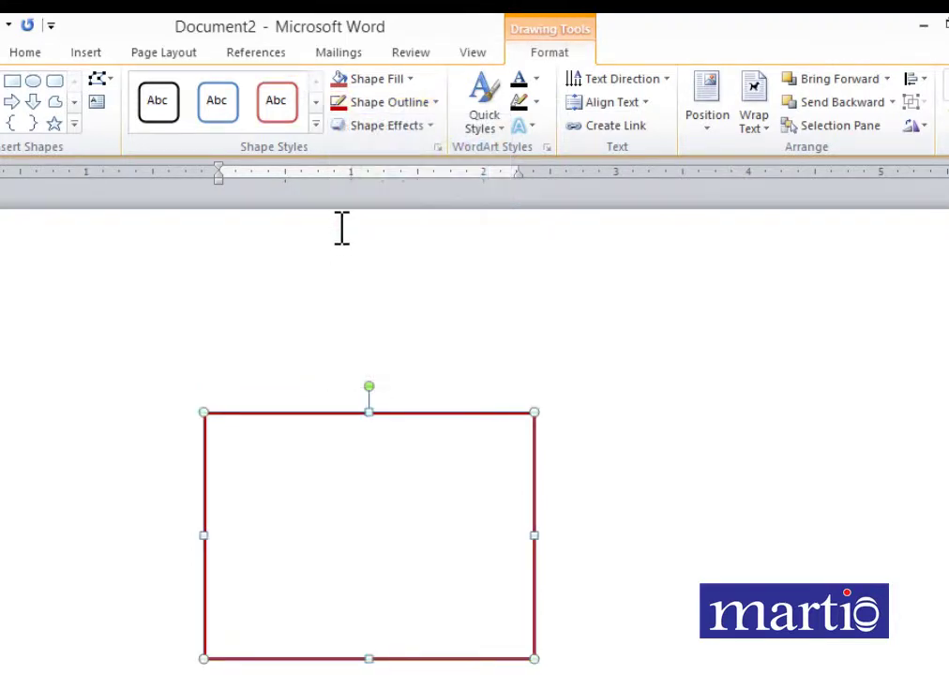
{"action": "left_click", "coordinate": [428, 102]}
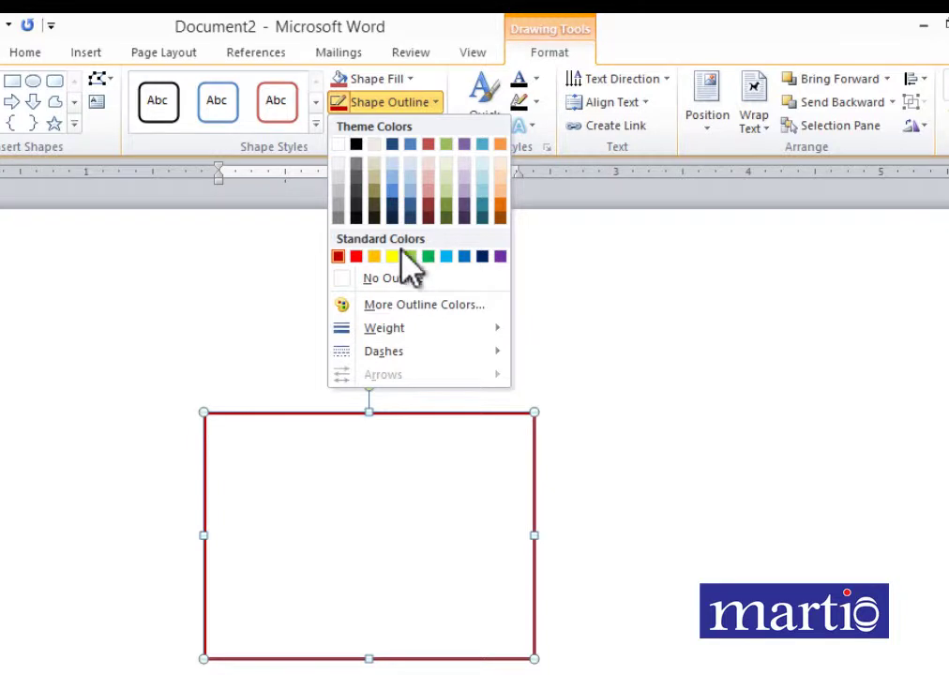
{"action": "mouse_move", "coordinate": [395, 330]}
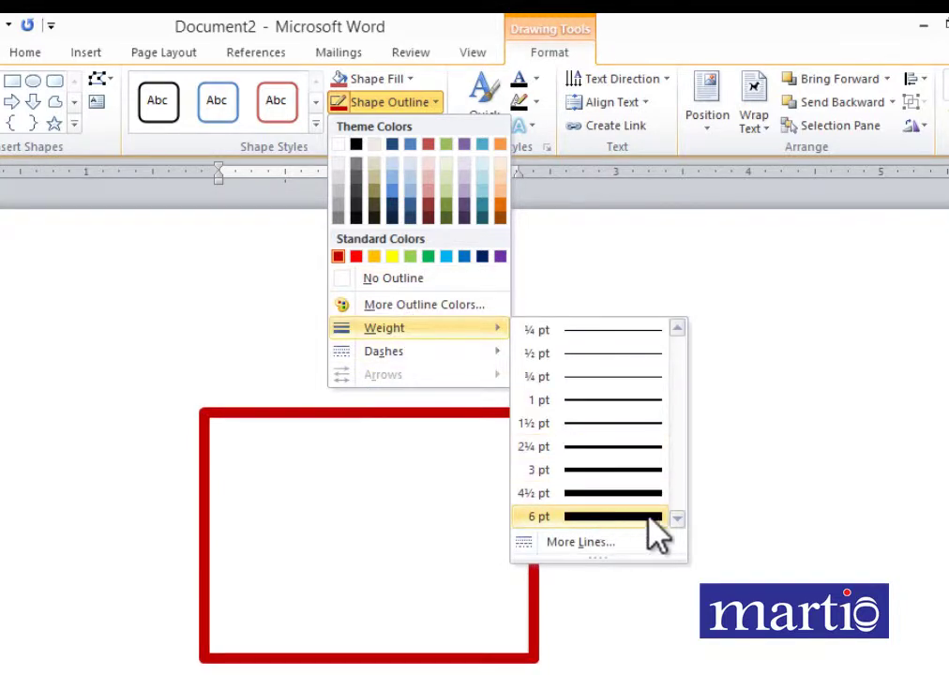
{"action": "left_click", "coordinate": [456, 414]}
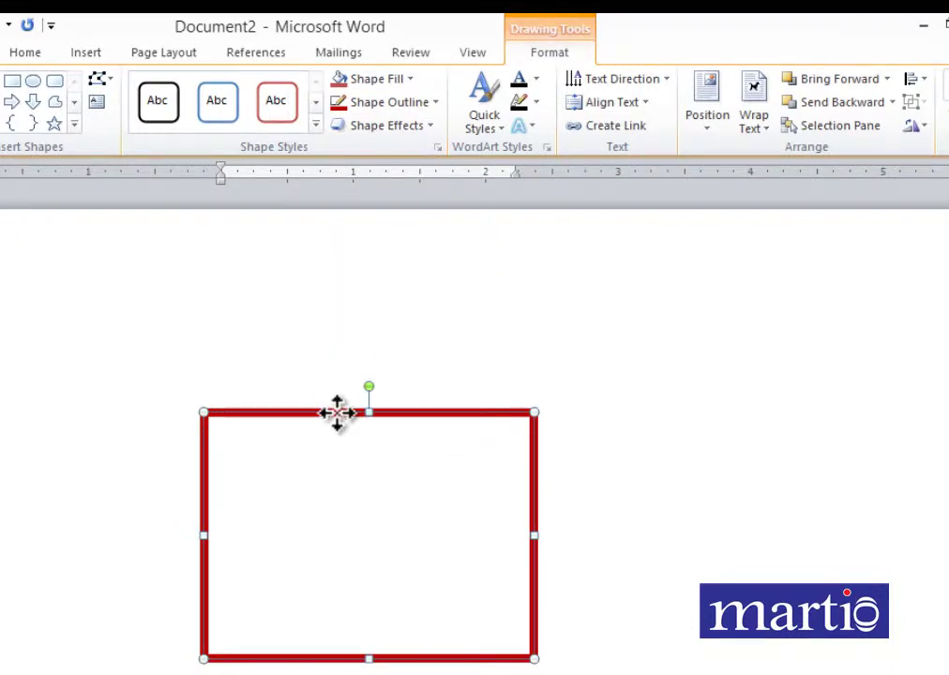
Fill the rectangle with Light Blue, previewing Shape Effects without applying any
{"action": "left_click", "coordinate": [409, 80]}
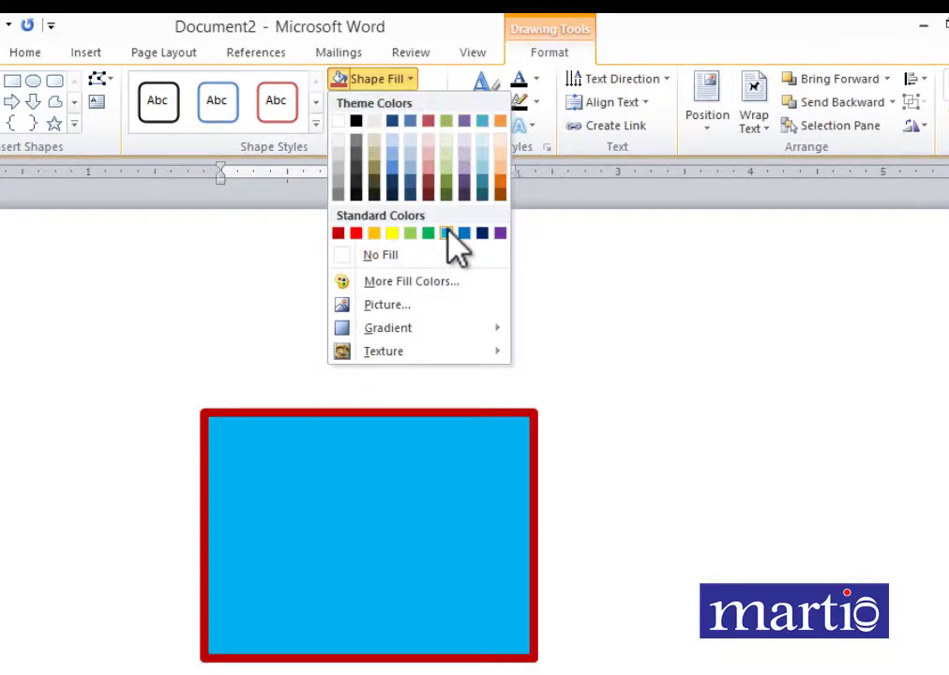
{"action": "left_click", "coordinate": [448, 233]}
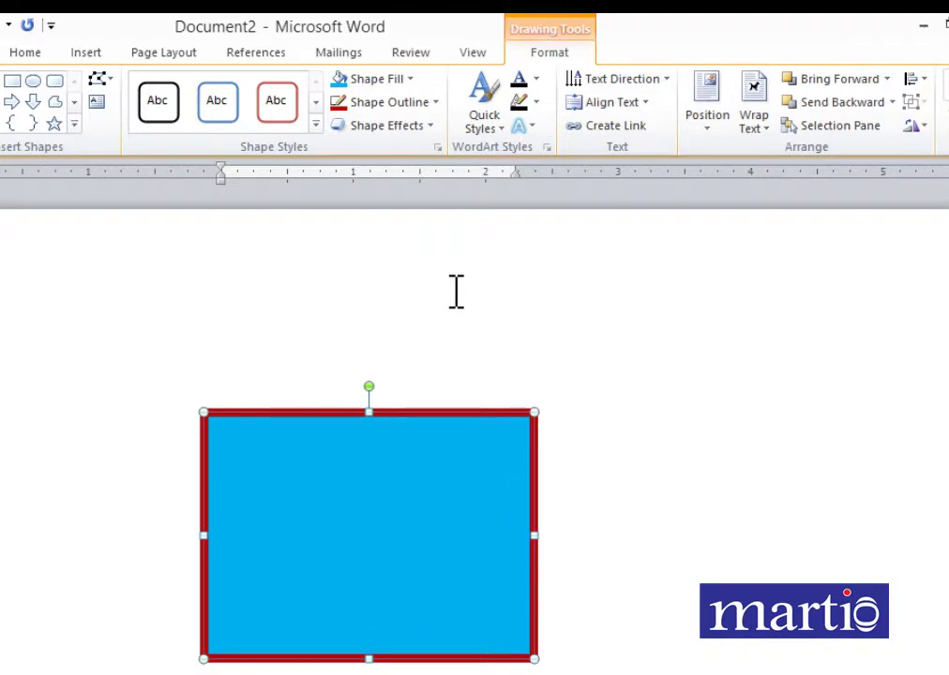
{"action": "left_click", "coordinate": [392, 125]}
{"action": "mouse_move", "coordinate": [398, 167]}
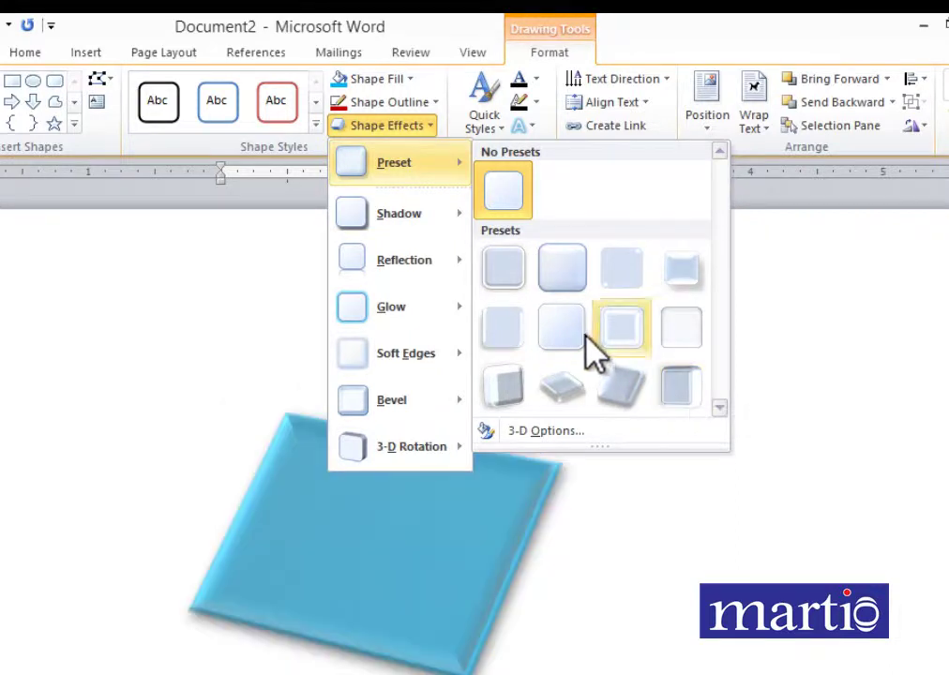
{"action": "mouse_move", "coordinate": [408, 257]}
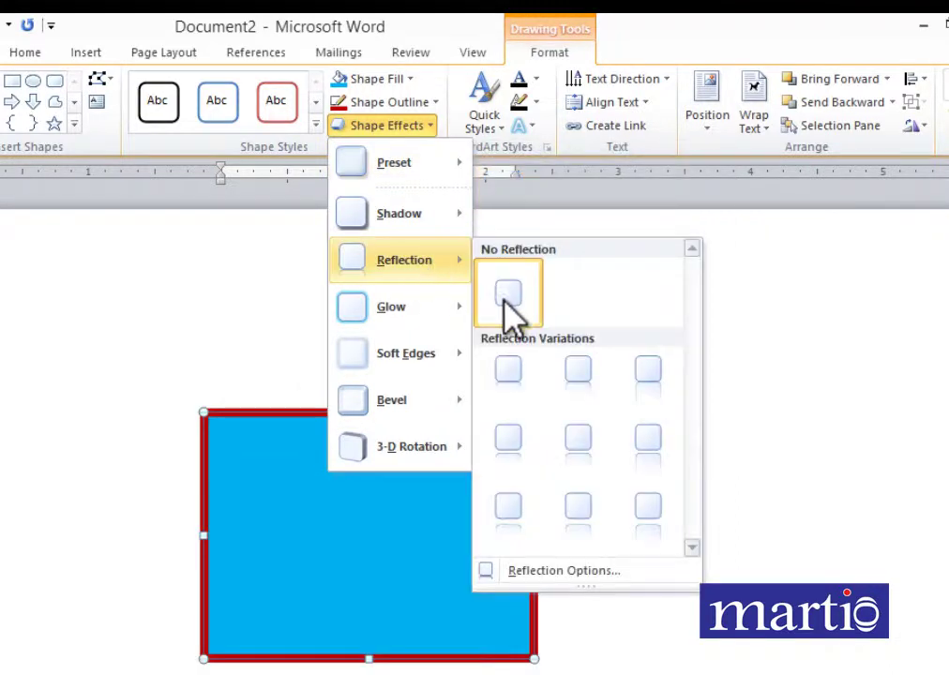
{"action": "mouse_move", "coordinate": [416, 355]}
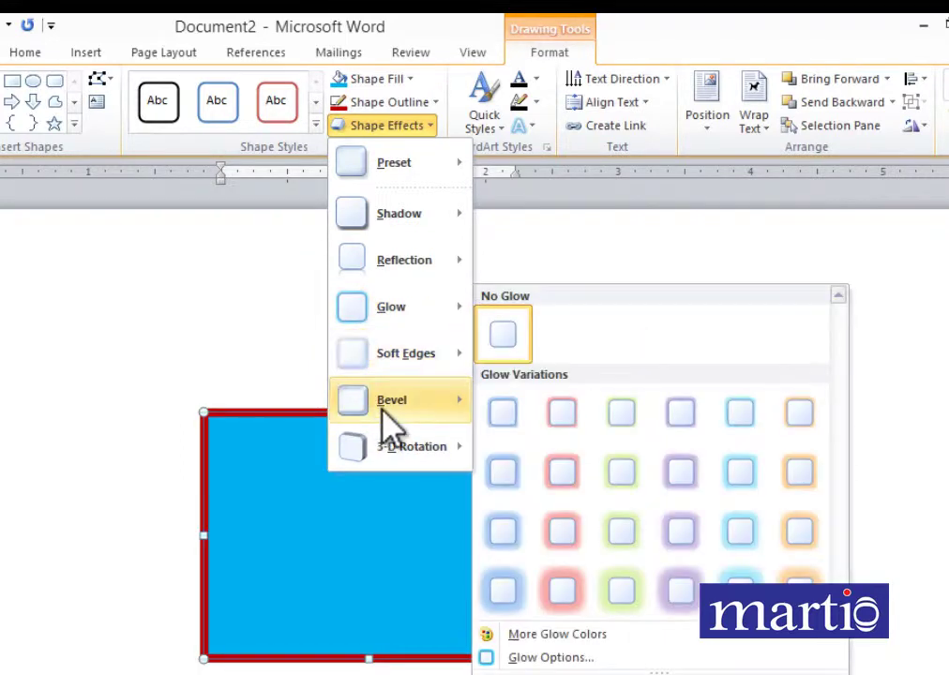
{"action": "mouse_move", "coordinate": [385, 410]}
{"action": "left_click", "coordinate": [250, 381]}
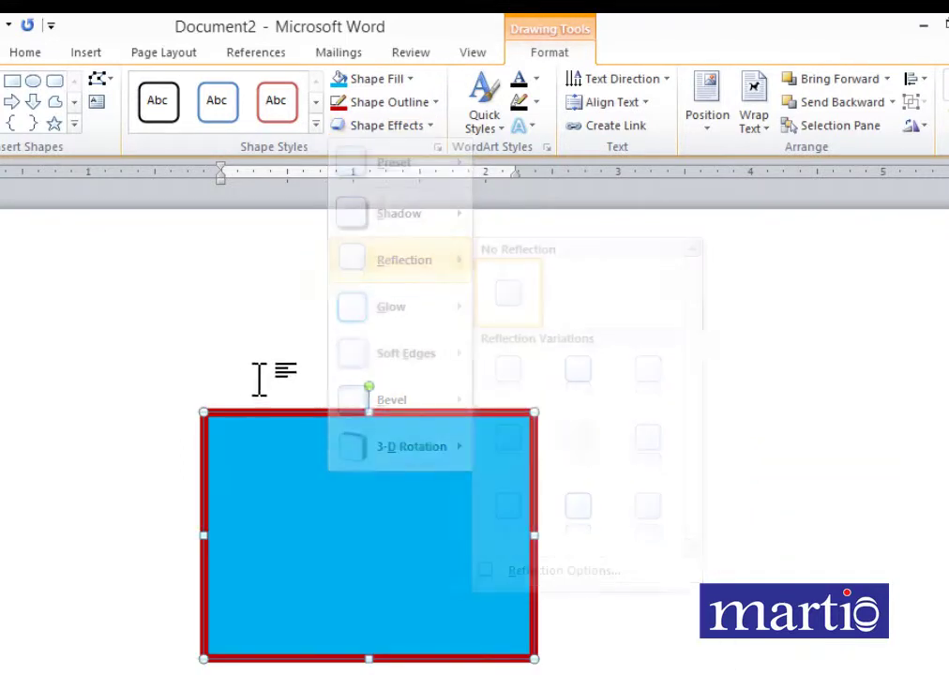
{"action": "left_click", "coordinate": [583, 469]}
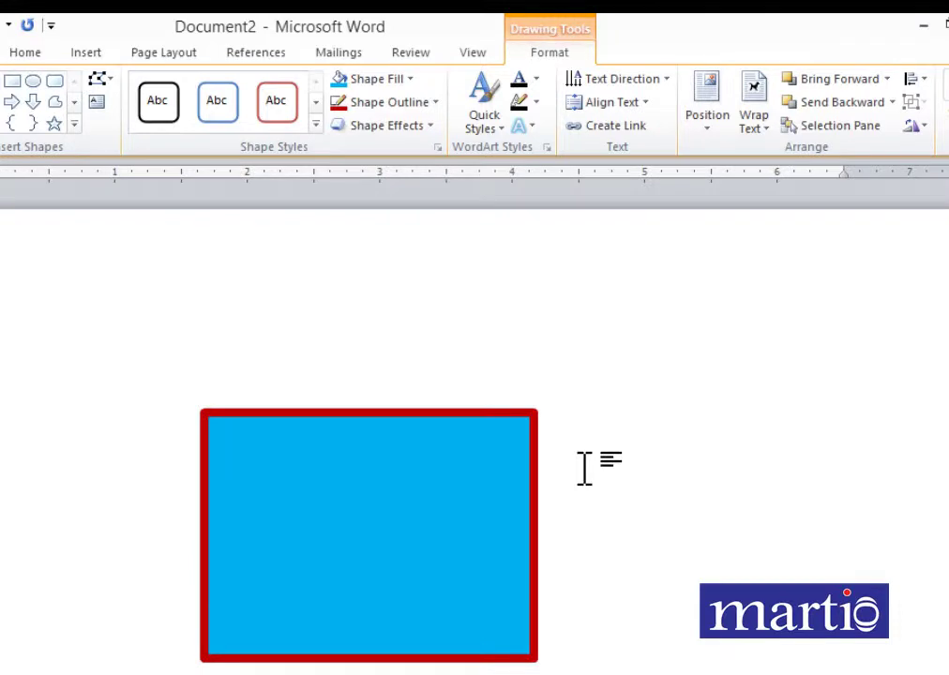
{"action": "left_click", "coordinate": [206, 455]}
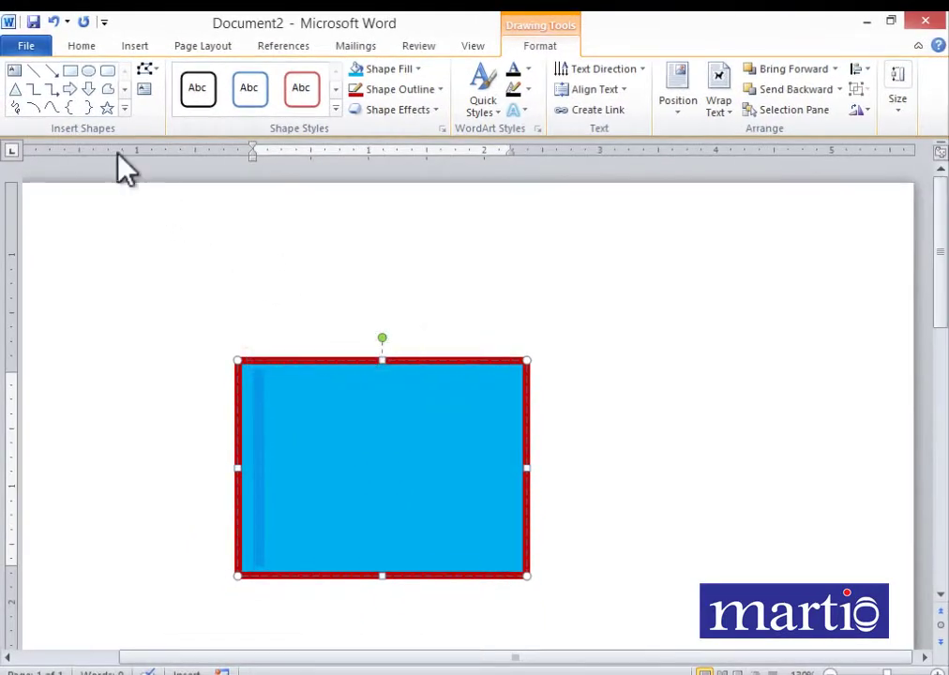
Draw a straight line above the rectangle and give it a 4½ pt weight
{"action": "left_click", "coordinate": [33, 70]}
{"action": "left_click_drag", "start_coordinate": [237, 316], "coordinate": [582, 316]}
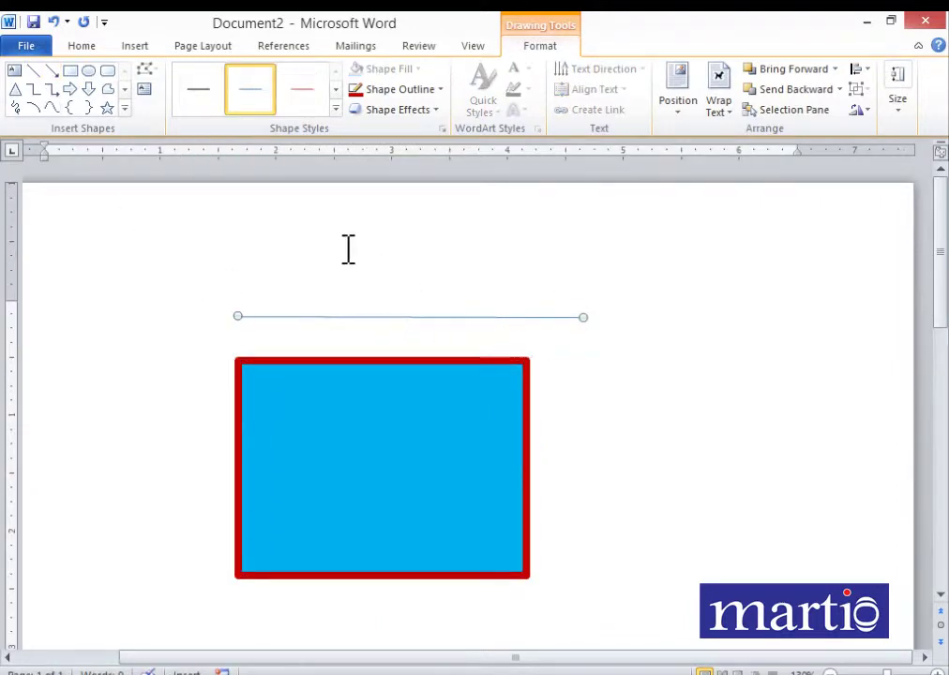
{"action": "left_click", "coordinate": [441, 90]}
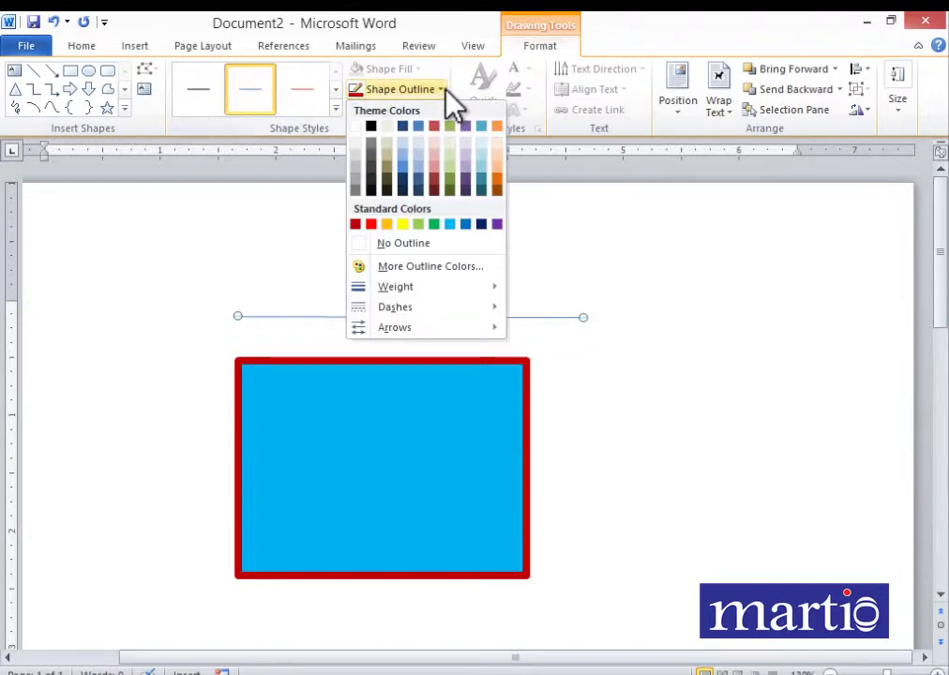
{"action": "mouse_move", "coordinate": [434, 297]}
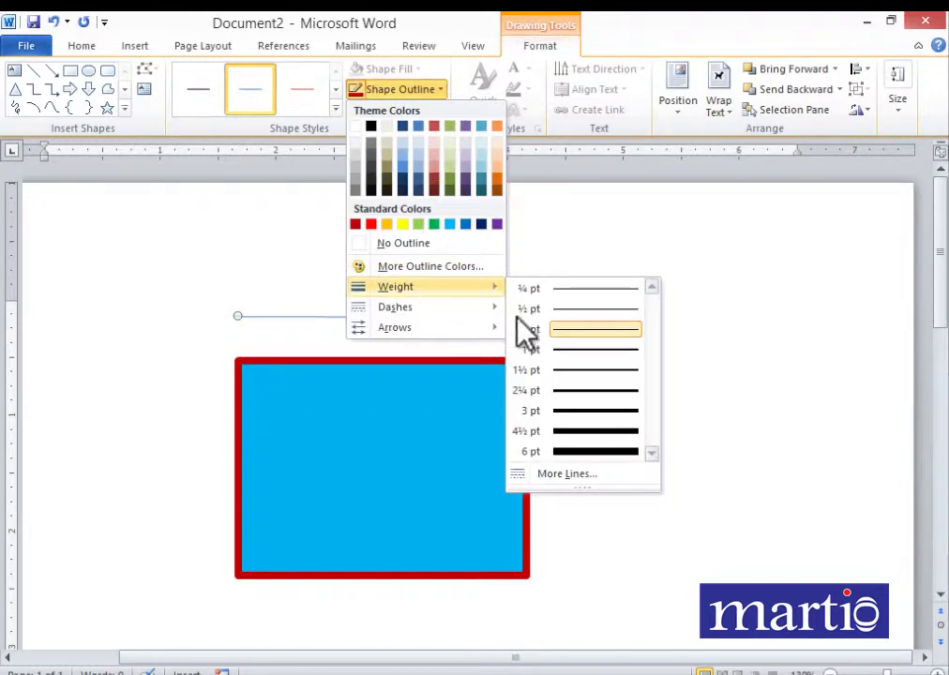
{"action": "left_click", "coordinate": [605, 431]}
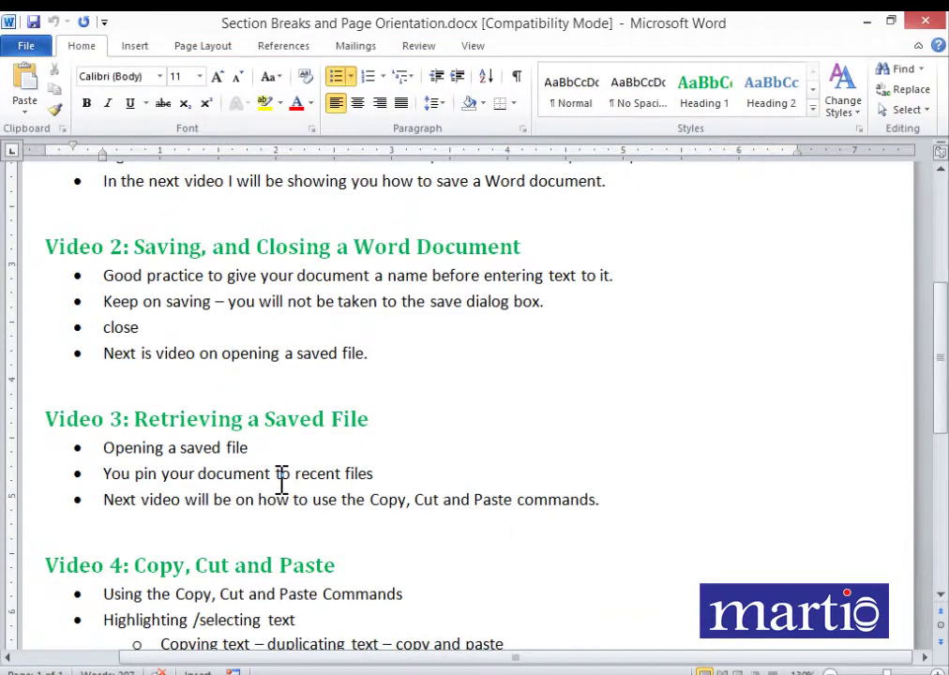
{"action": "scroll", "coordinate": [281, 478], "scroll_direction": "up", "scroll_amount": 4}
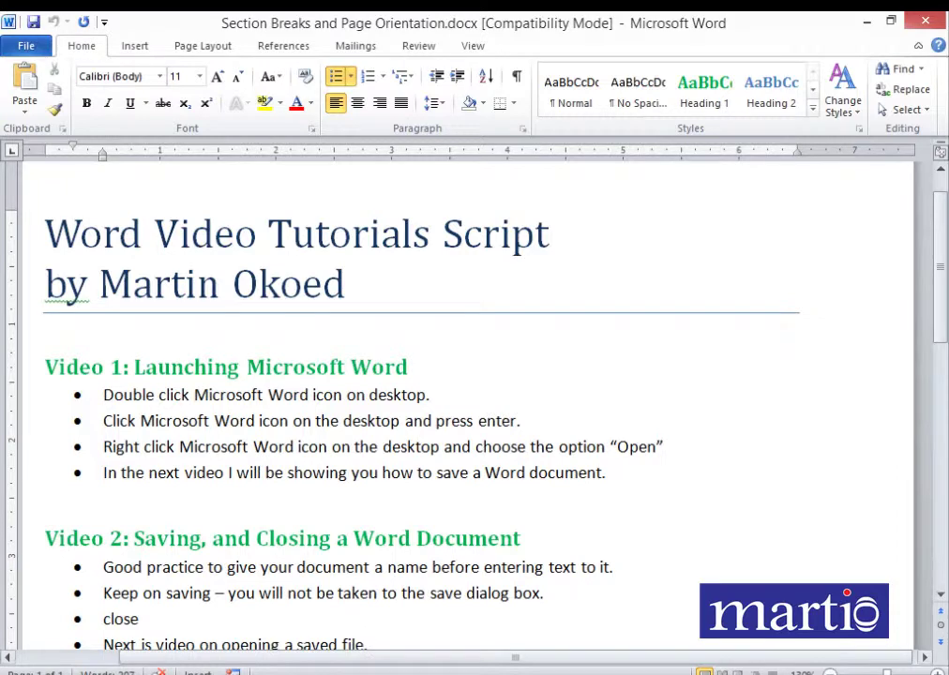
Scroll through the Section Breaks and Page Orientation script and bring up Page Layout
{"action": "scroll", "coordinate": [483, 394], "scroll_direction": "down", "scroll_amount": 10}
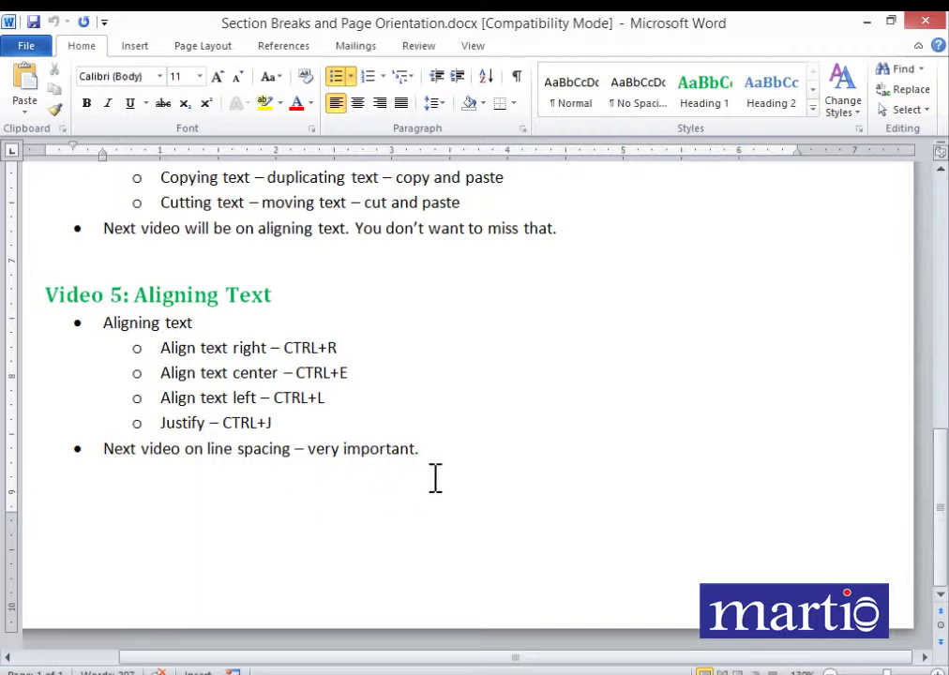
{"action": "scroll", "coordinate": [435, 478], "scroll_direction": "down", "scroll_amount": 10, "text": "ctrl"}
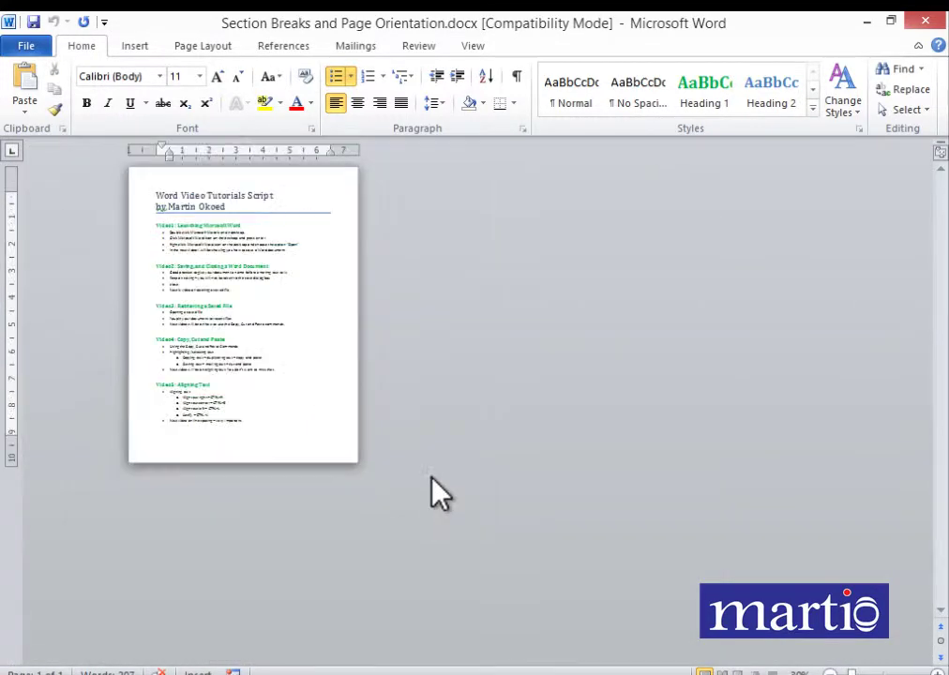
{"action": "scroll", "coordinate": [433, 478], "scroll_direction": "up", "scroll_amount": 3, "text": "ctrl"}
{"action": "scroll", "coordinate": [435, 478], "scroll_direction": "down", "scroll_amount": 2, "text": "ctrl"}
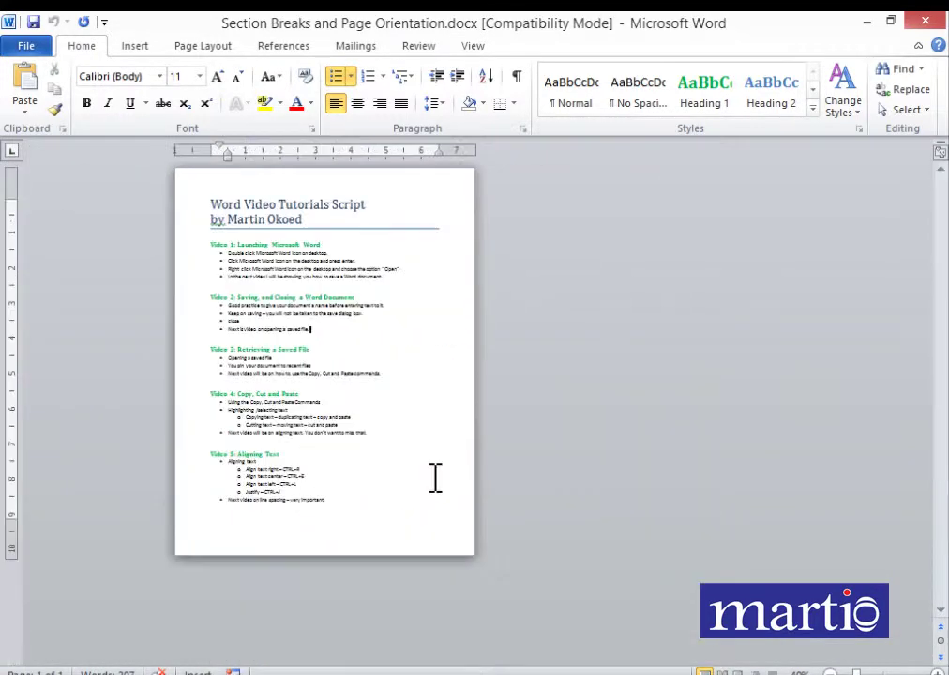
{"action": "scroll", "coordinate": [435, 478], "scroll_direction": "up", "scroll_amount": 3, "text": "ctrl"}
{"action": "left_click", "coordinate": [201, 46]}
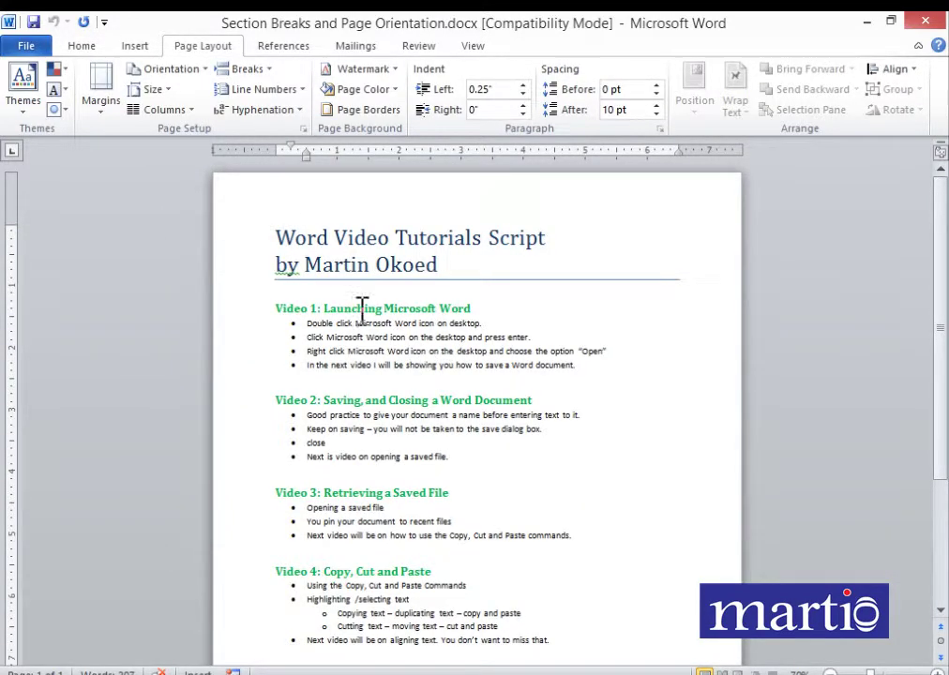
{"action": "left_click", "coordinate": [188, 68]}
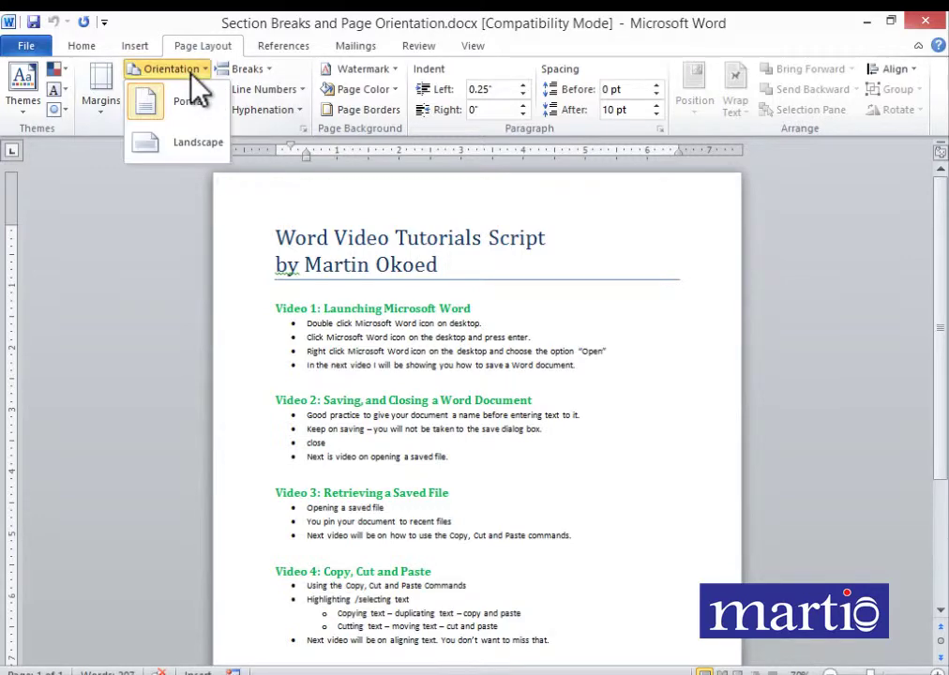
{"action": "left_click", "coordinate": [188, 142]}
{"action": "scroll", "coordinate": [579, 382], "scroll_direction": "down", "scroll_amount": 4}
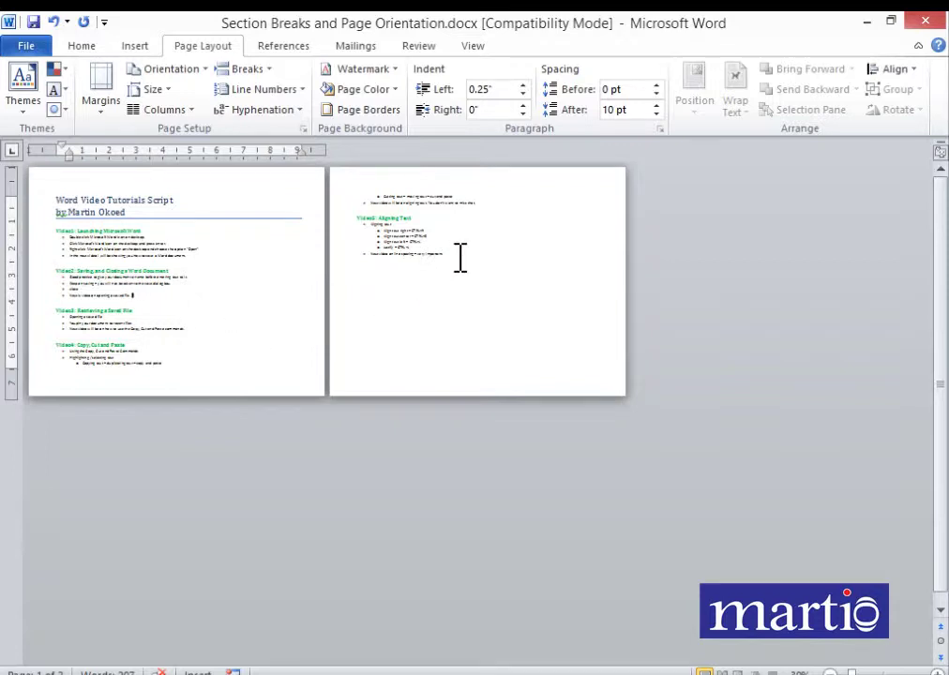
{"action": "left_click", "coordinate": [198, 74]}
{"action": "left_click", "coordinate": [184, 103]}
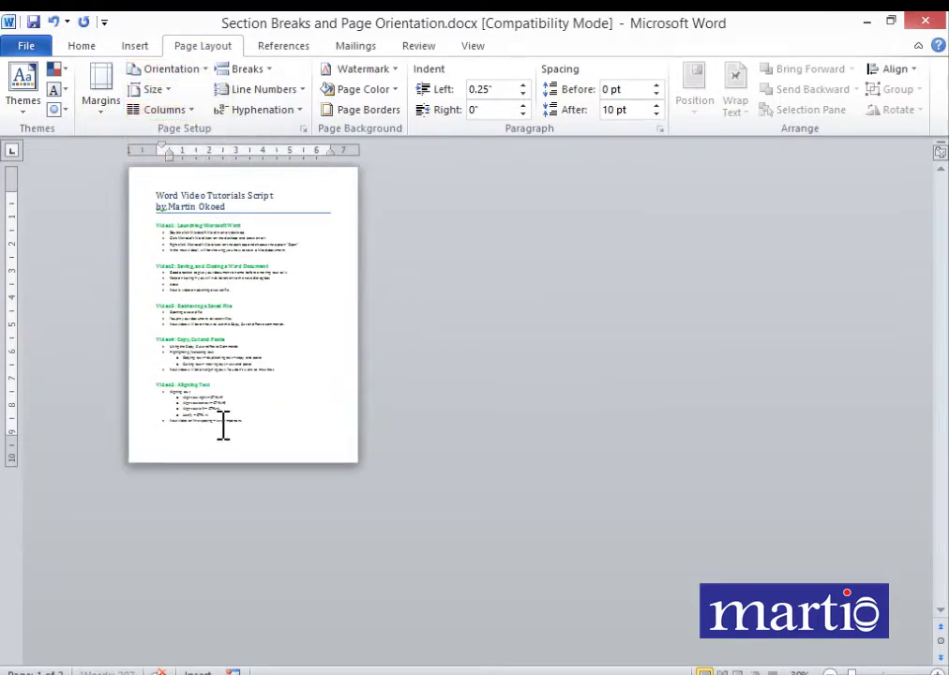
{"action": "scroll", "coordinate": [346, 406], "scroll_direction": "up", "scroll_amount": 8}
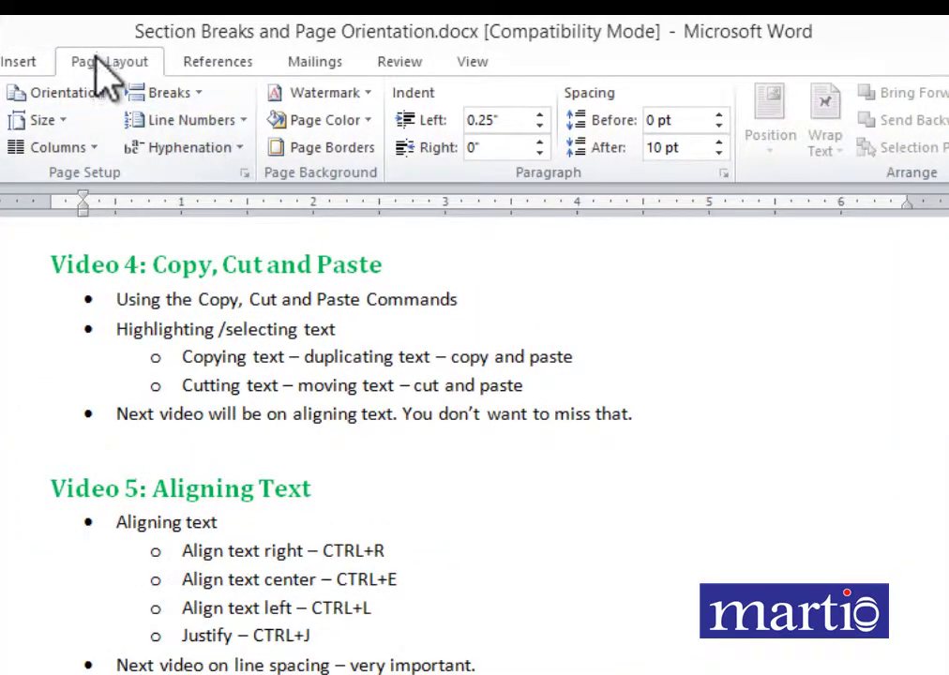
Insert a Next Page section break after the Video 5 list
{"action": "left_click", "coordinate": [174, 94]}
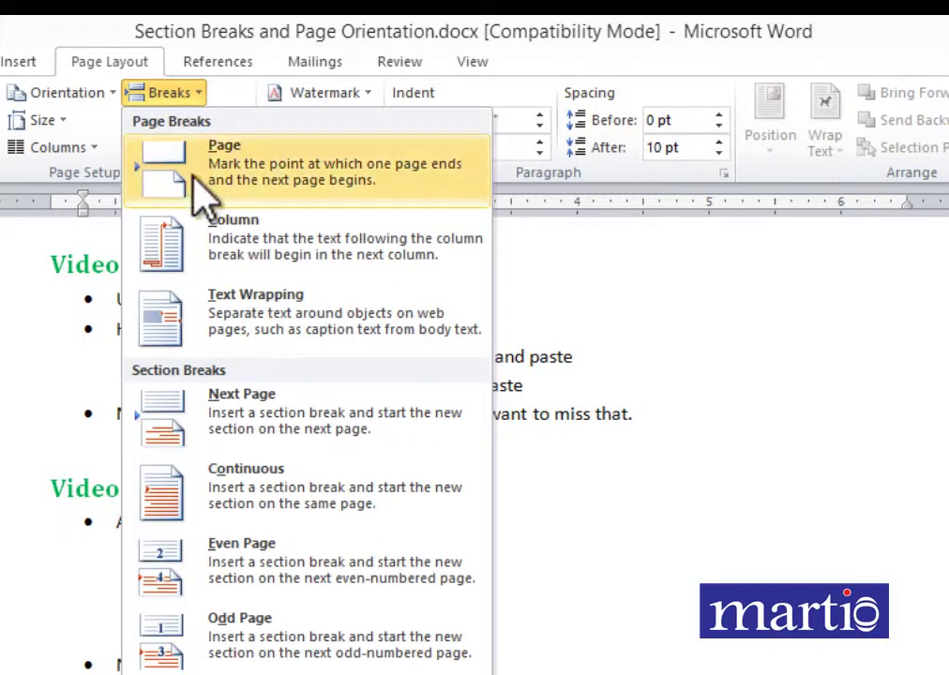
{"action": "left_click", "coordinate": [243, 398]}
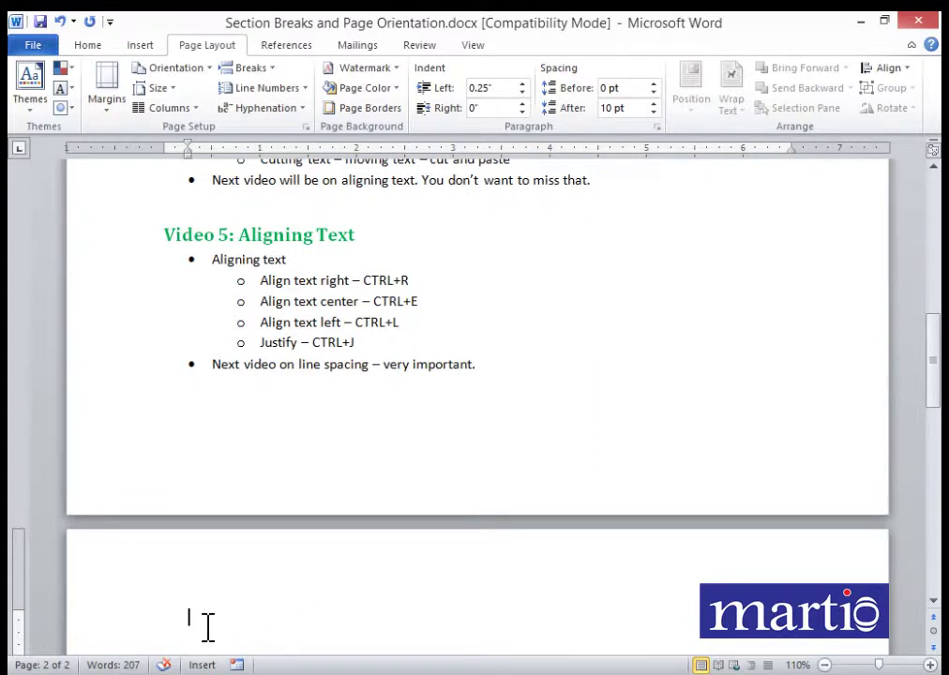
Set the new second section to Landscape while page 1 stays portrait
{"action": "scroll", "coordinate": [208, 627], "scroll_direction": "down", "scroll_amount": 1}
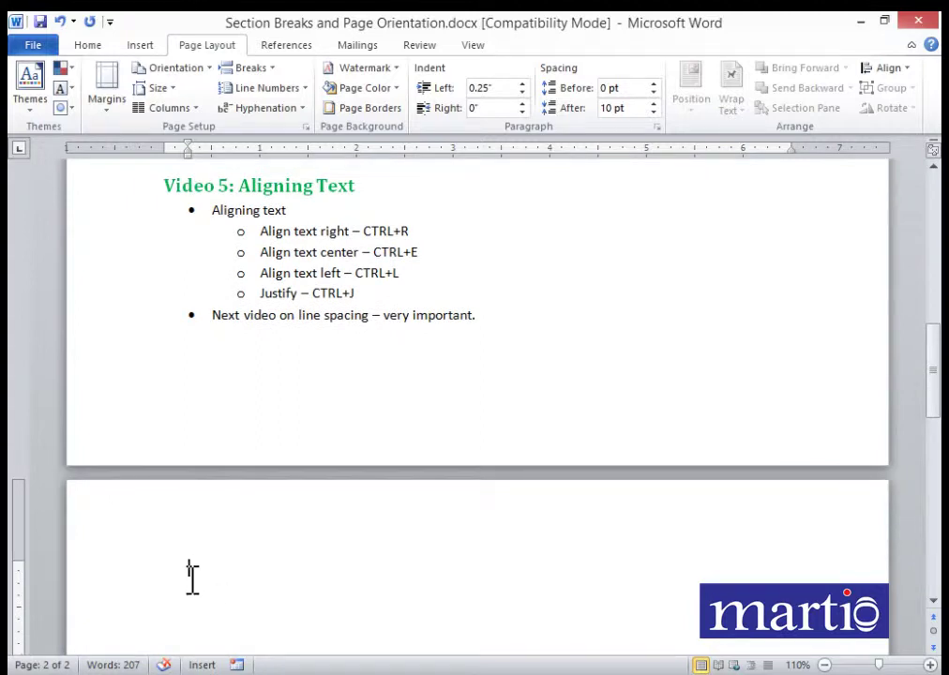
{"action": "left_click", "coordinate": [185, 76]}
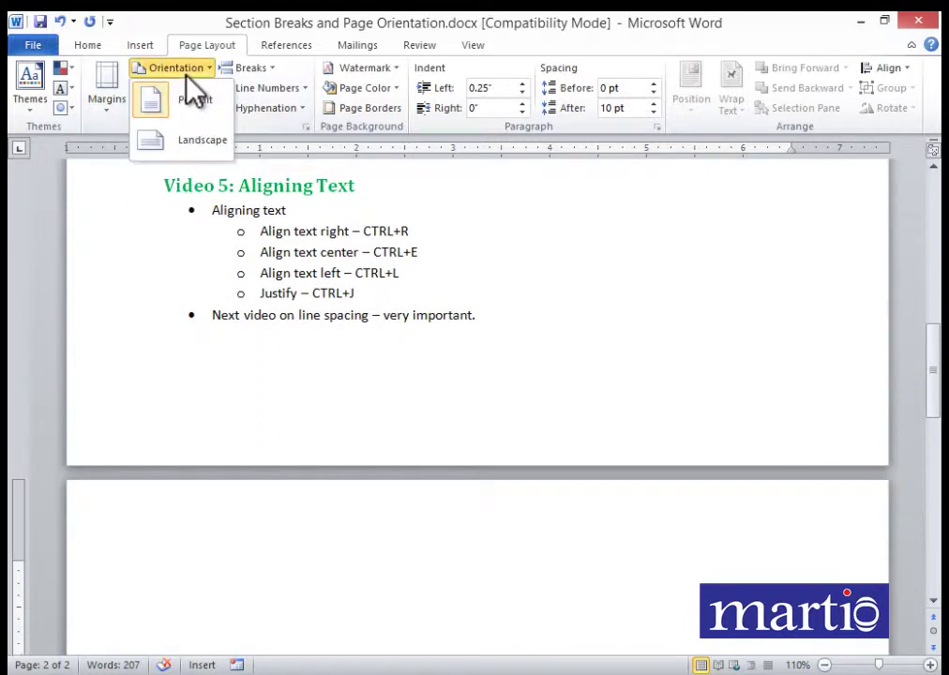
{"action": "left_click", "coordinate": [197, 143]}
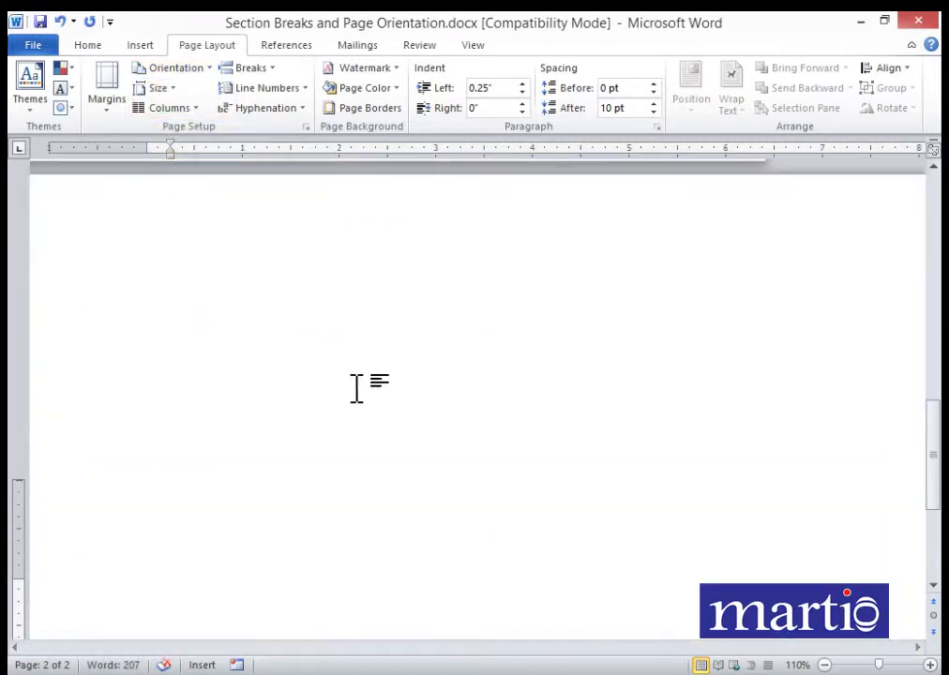
{"action": "scroll", "coordinate": [360, 388], "scroll_direction": "down", "scroll_amount": 5, "text": "ctrl"}
{"action": "scroll", "coordinate": [356, 389], "scroll_direction": "up", "scroll_amount": 10}
{"action": "scroll", "coordinate": [365, 356], "scroll_direction": "down", "scroll_amount": 6}
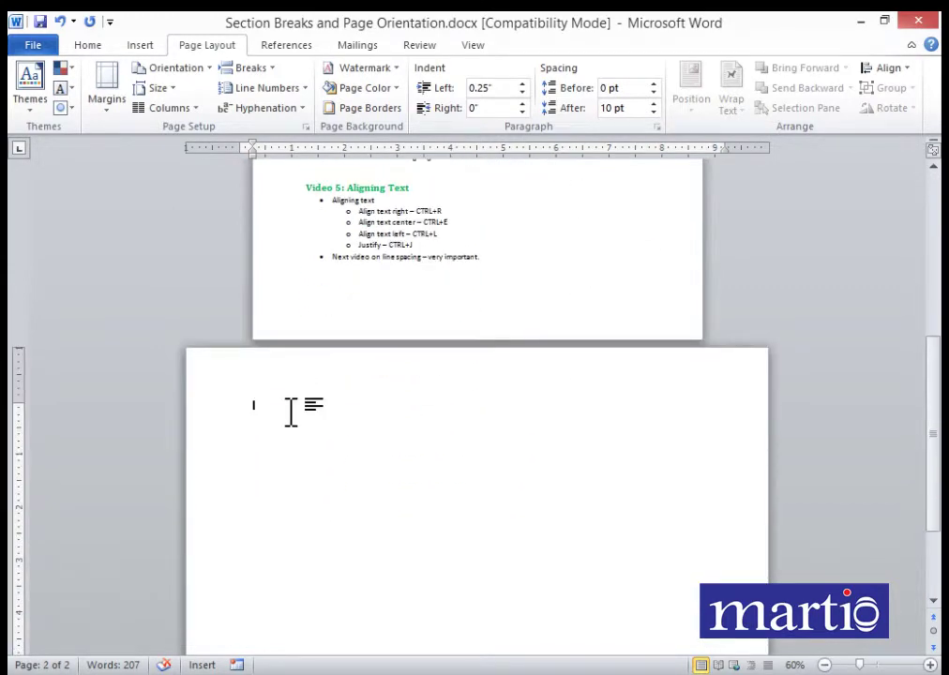
{"action": "scroll", "coordinate": [290, 412], "scroll_direction": "down", "scroll_amount": 2}
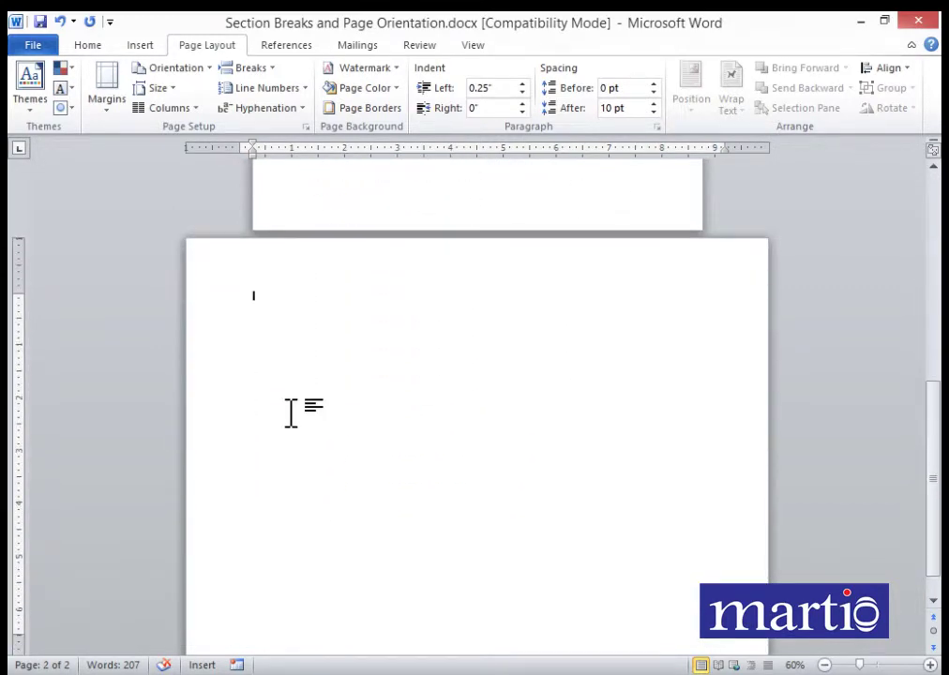
{"action": "key", "text": "ctrl+Home"}
Select the Video 1 to Video 4 text and paste it onto landscape page 2
{"action": "left_click_drag", "start_coordinate": [309, 285], "coordinate": [454, 538]}
{"action": "key", "text": "ctrl+c"}
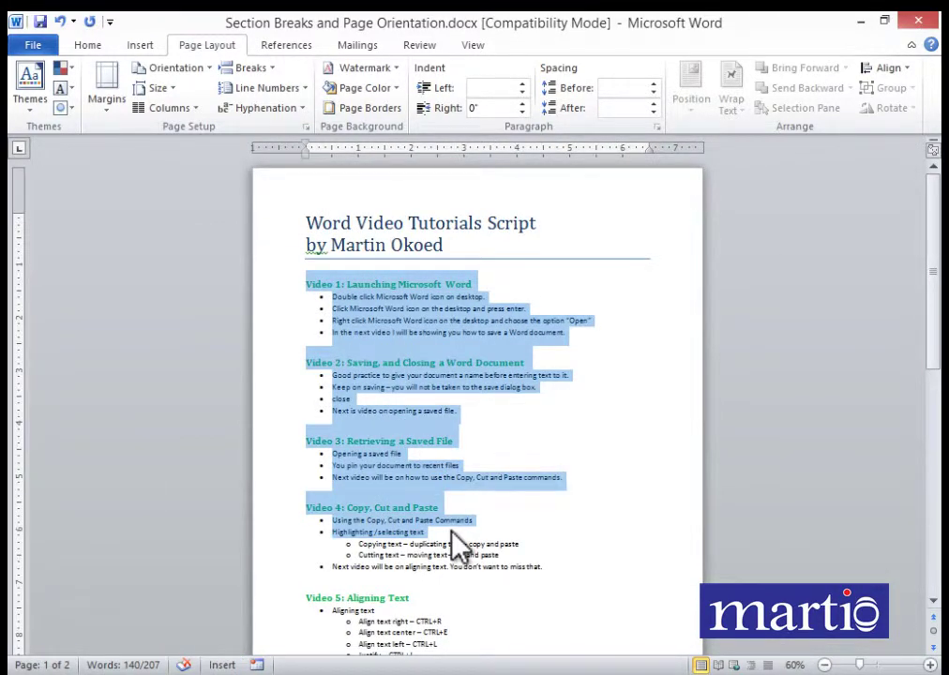
{"action": "scroll", "coordinate": [456, 540], "scroll_direction": "down", "scroll_amount": 3}
{"action": "scroll", "coordinate": [456, 533], "scroll_direction": "down", "scroll_amount": 5}
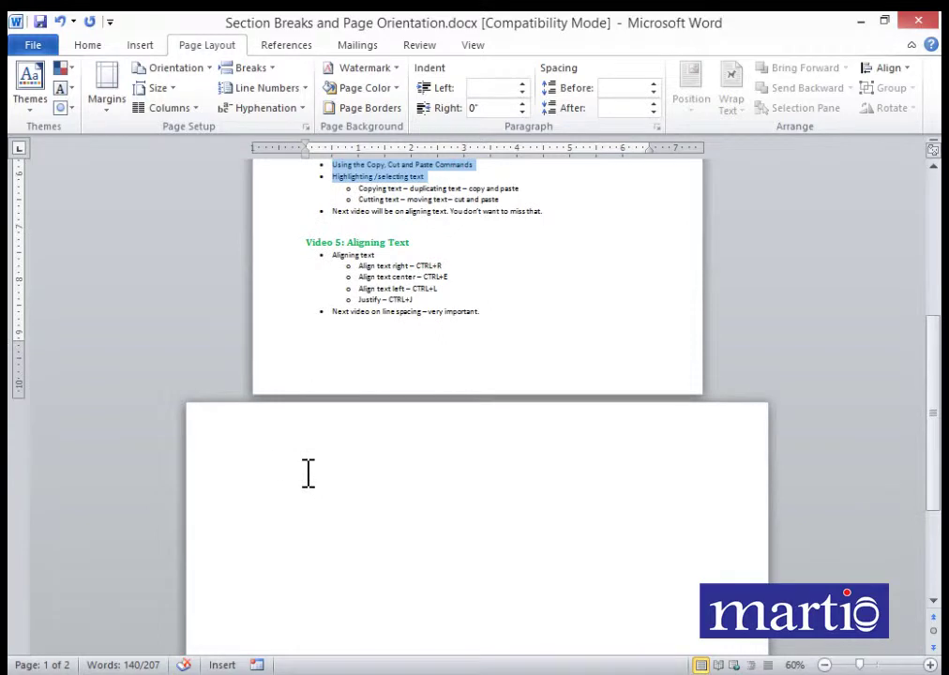
{"action": "left_click", "coordinate": [294, 469]}
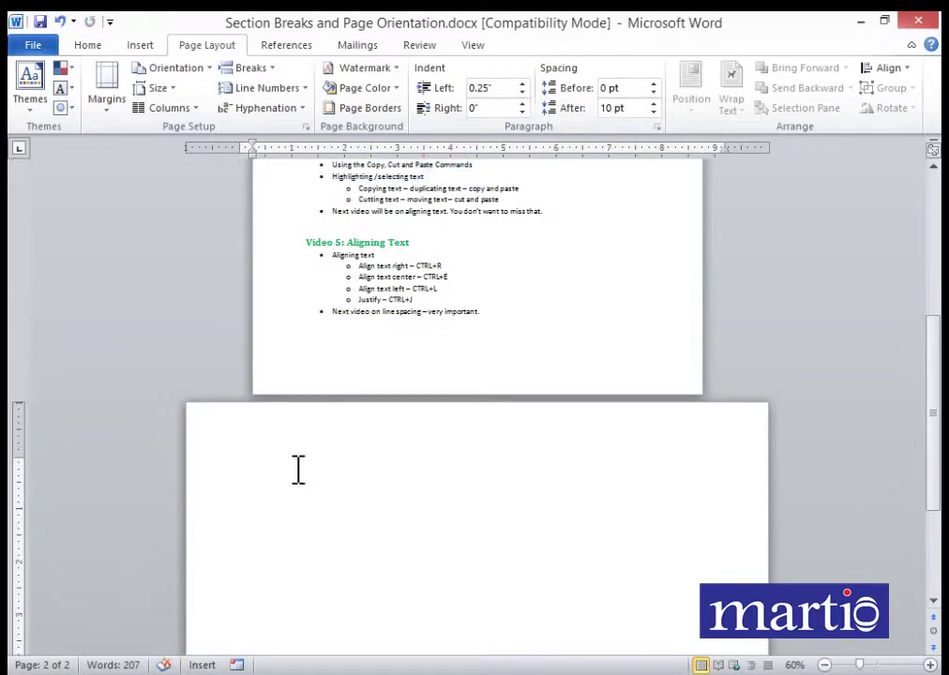
{"action": "key", "text": "ctrl+v"}
{"action": "scroll", "coordinate": [437, 515], "scroll_direction": "down", "scroll_amount": 2}
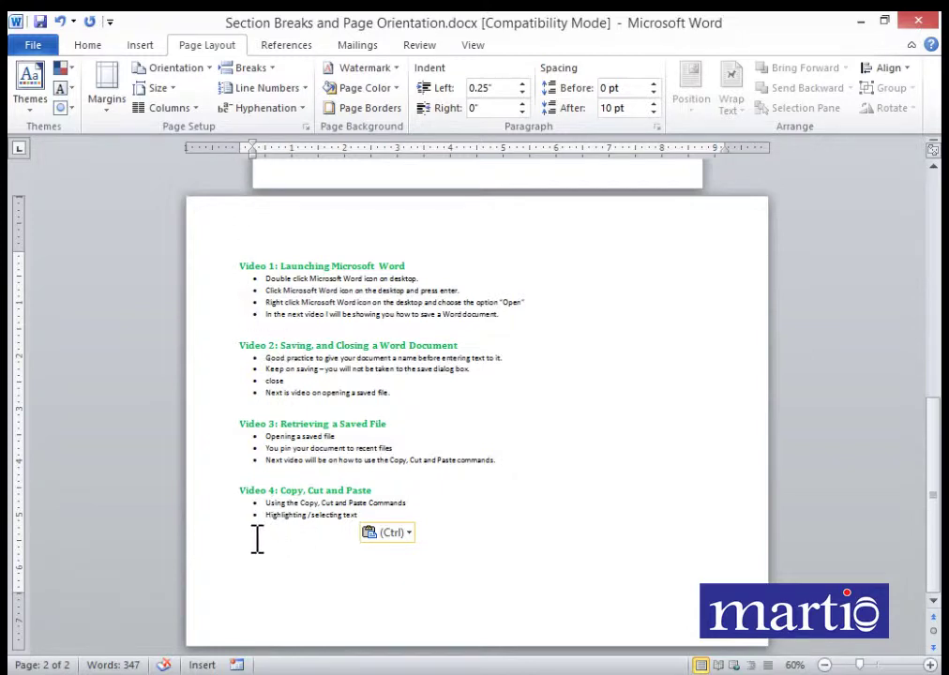
{"action": "left_click", "coordinate": [271, 83]}
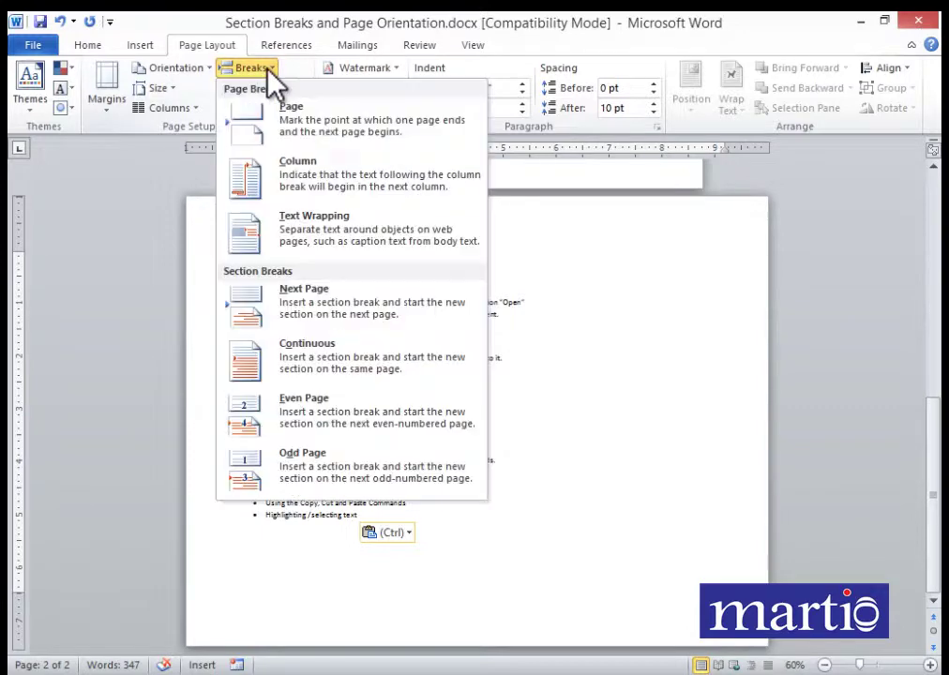
{"action": "left_click", "coordinate": [292, 302]}
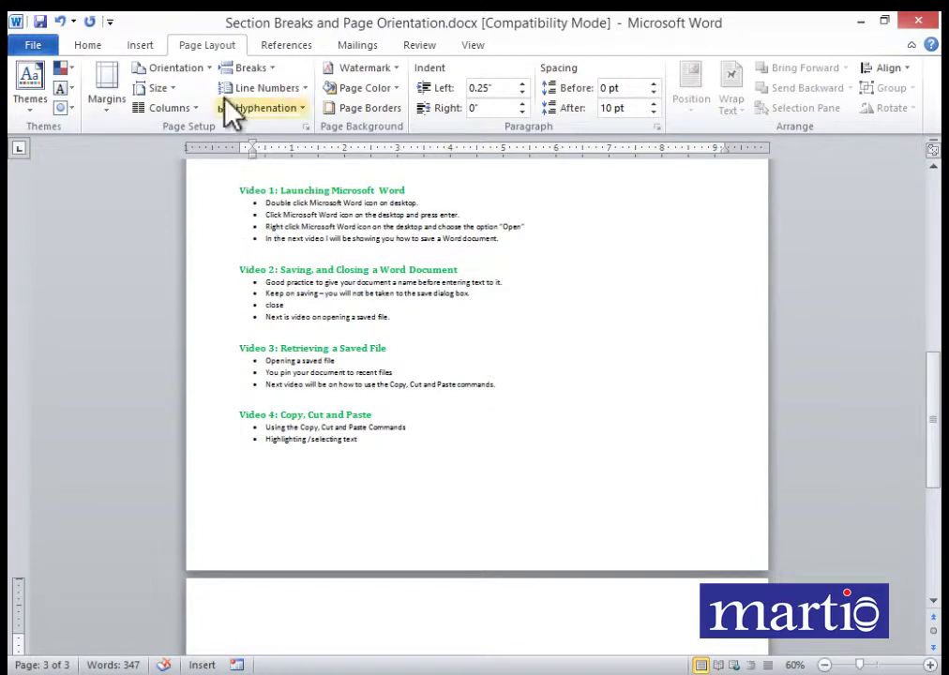
{"action": "left_click", "coordinate": [182, 71]}
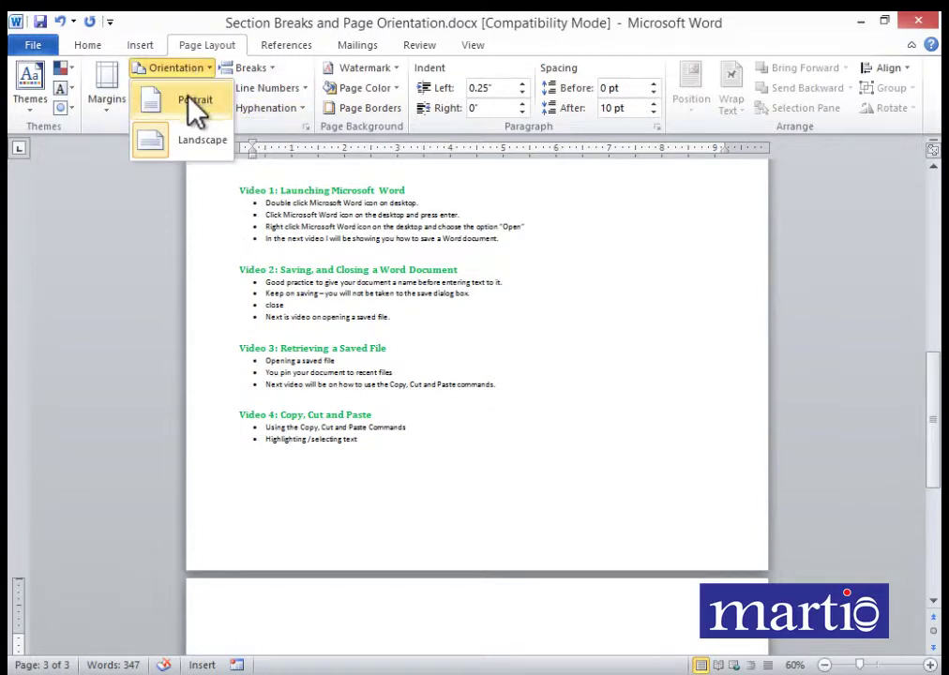
{"action": "left_click", "coordinate": [190, 99]}
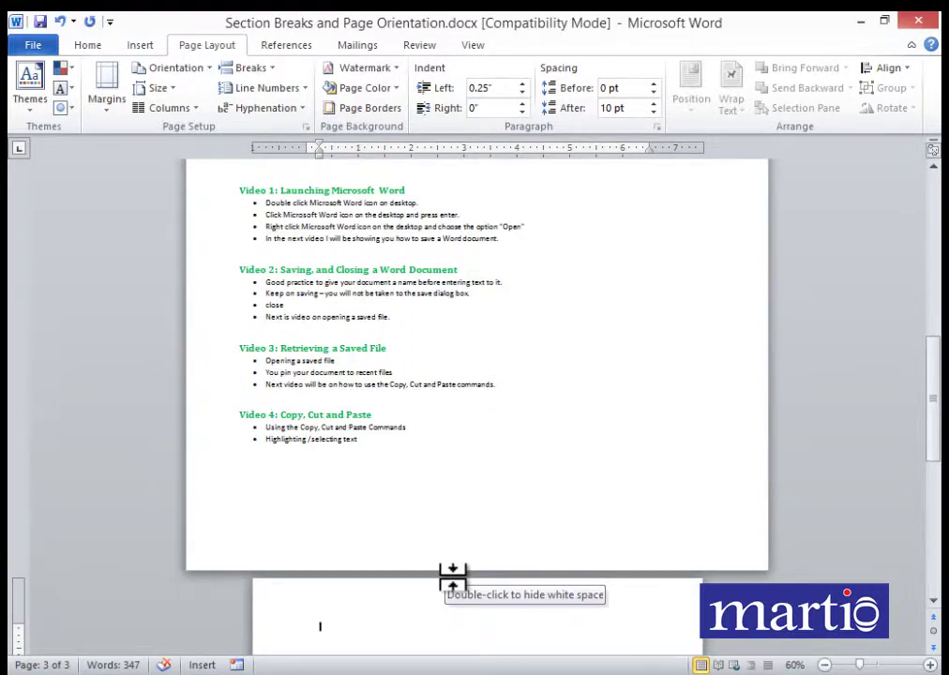
{"action": "scroll", "coordinate": [453, 577], "scroll_direction": "up", "scroll_amount": 10}
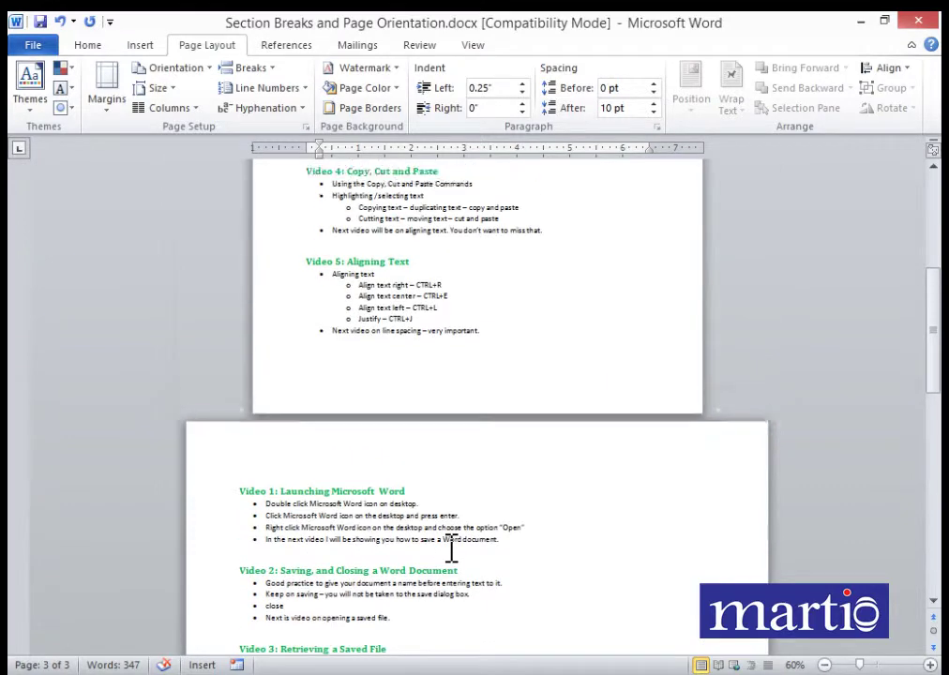
{"action": "scroll", "coordinate": [451, 548], "scroll_direction": "up", "scroll_amount": 2}
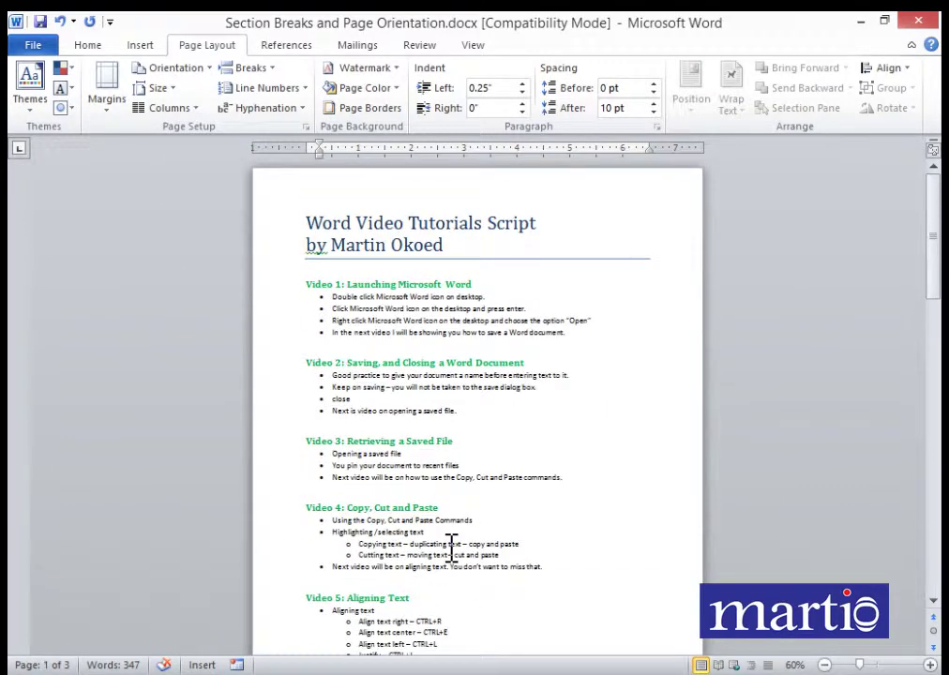
{"action": "scroll", "coordinate": [451, 548], "scroll_direction": "down", "scroll_amount": 12}
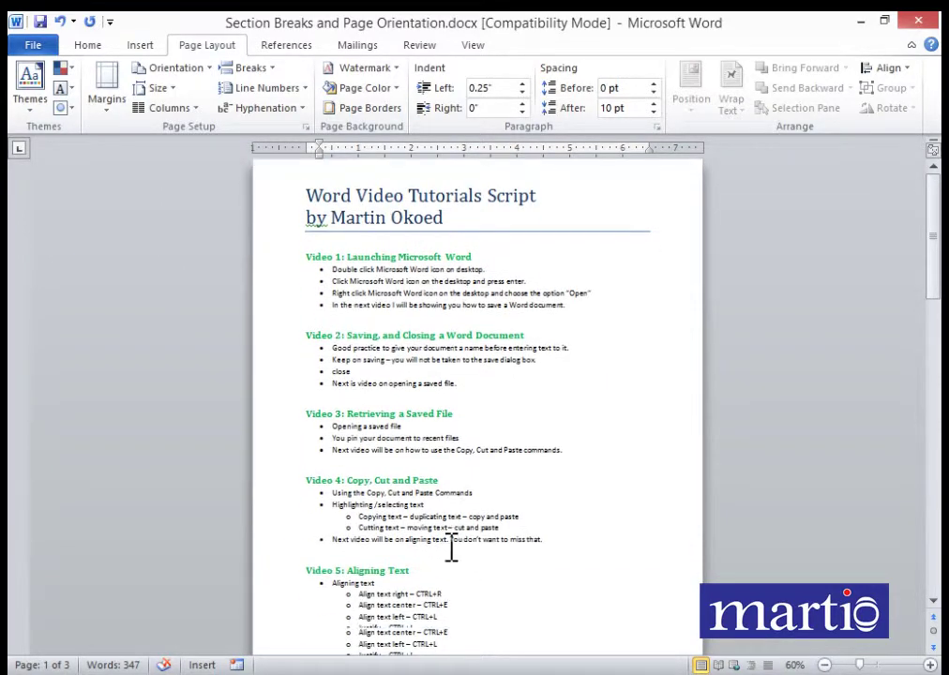
{"action": "scroll", "coordinate": [451, 549], "scroll_direction": "down", "scroll_amount": 11}
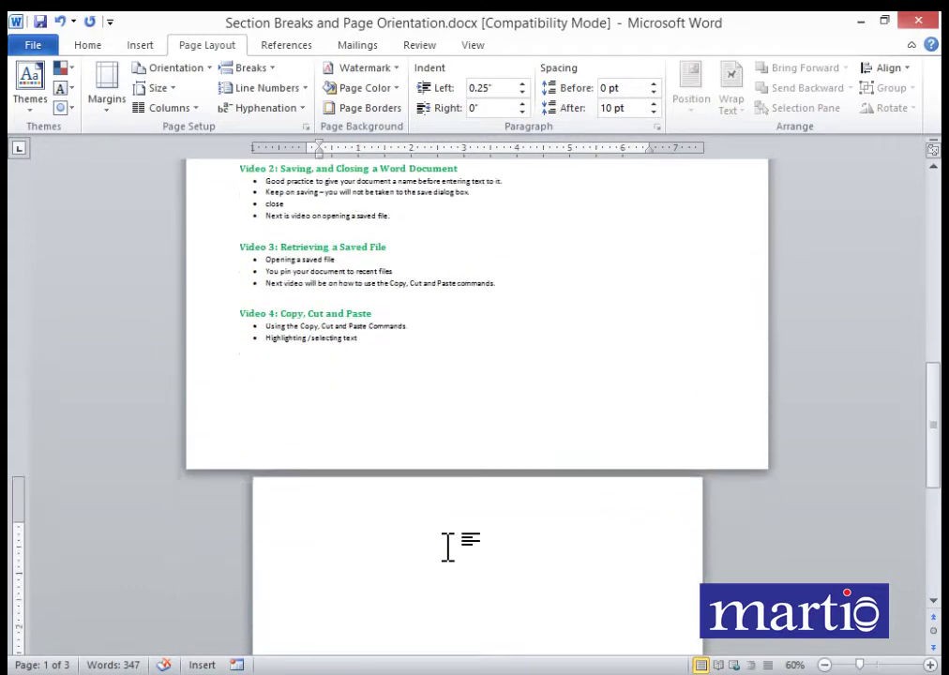
{"action": "scroll", "coordinate": [445, 549], "scroll_direction": "up", "scroll_amount": 5}
{"action": "scroll", "coordinate": [447, 548], "scroll_direction": "up", "scroll_amount": 12}
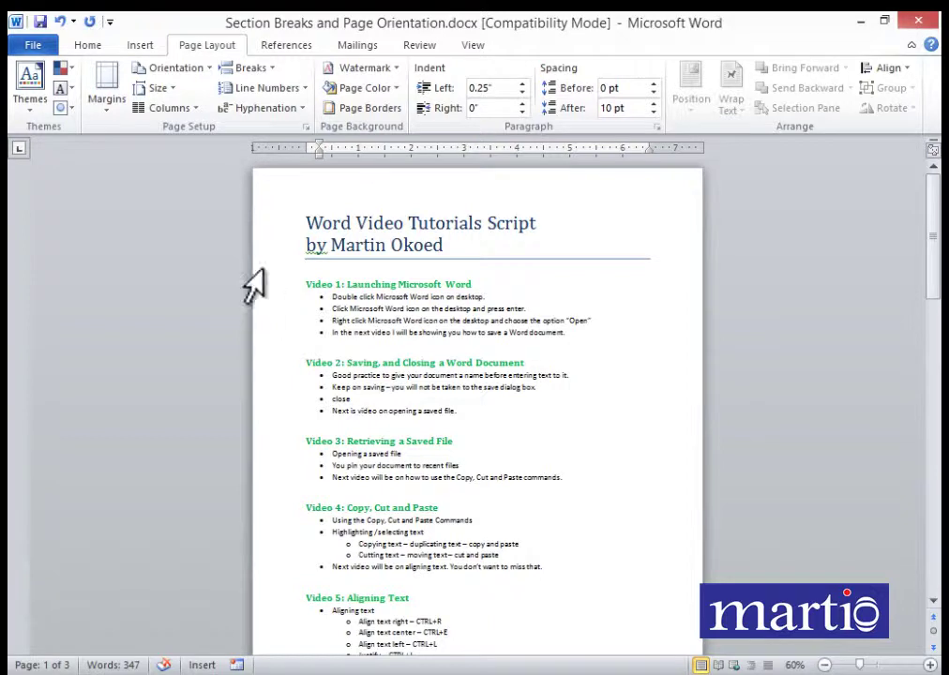
Insert a Plain Number 2 page number centred at the bottom of the page
{"action": "left_click", "coordinate": [139, 47]}
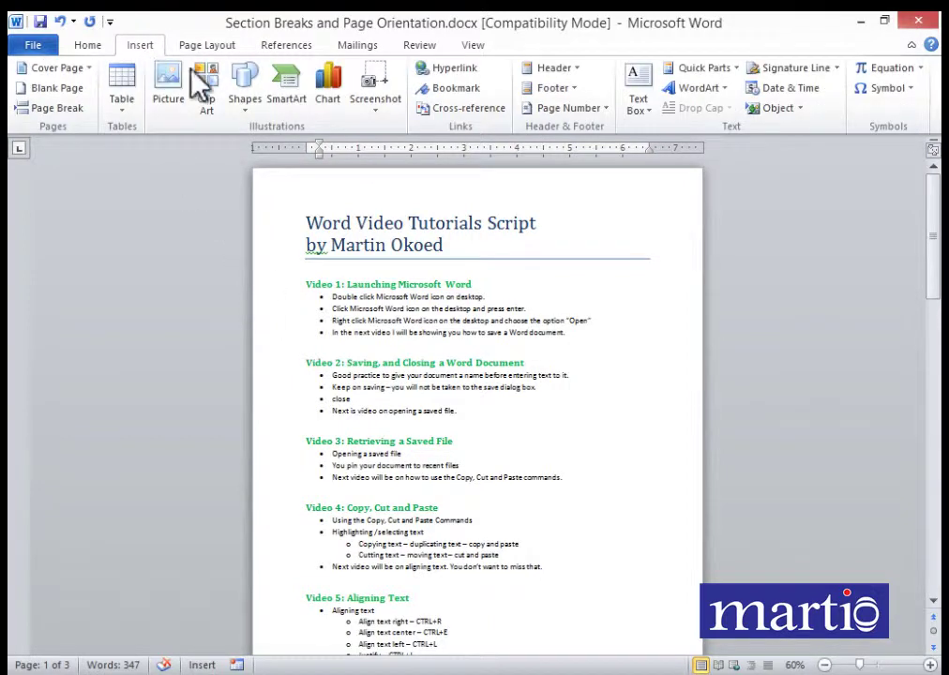
{"action": "left_click", "coordinate": [553, 108]}
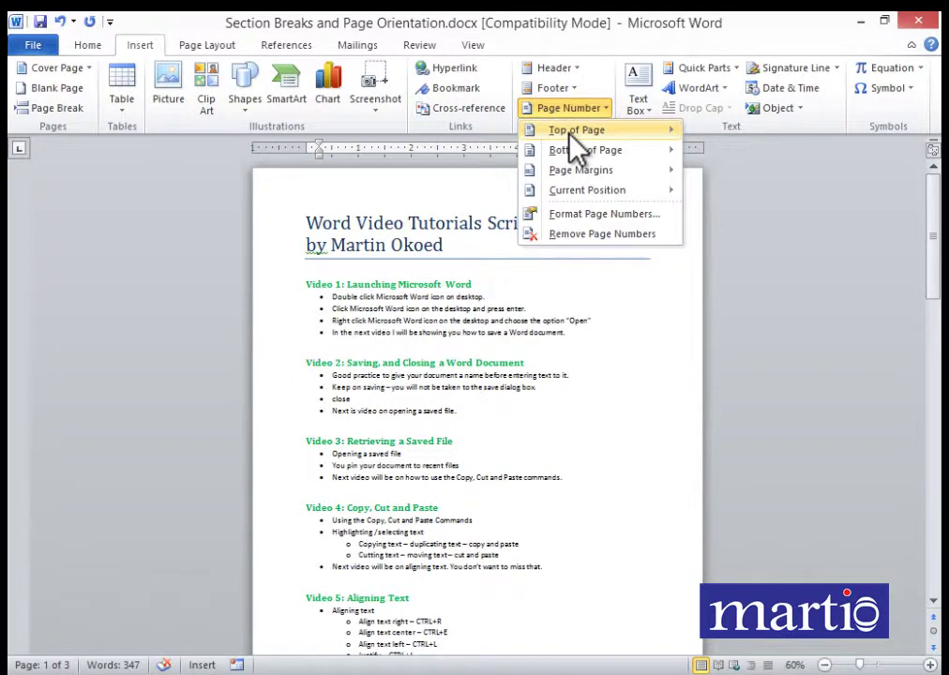
{"action": "left_click", "coordinate": [567, 131]}
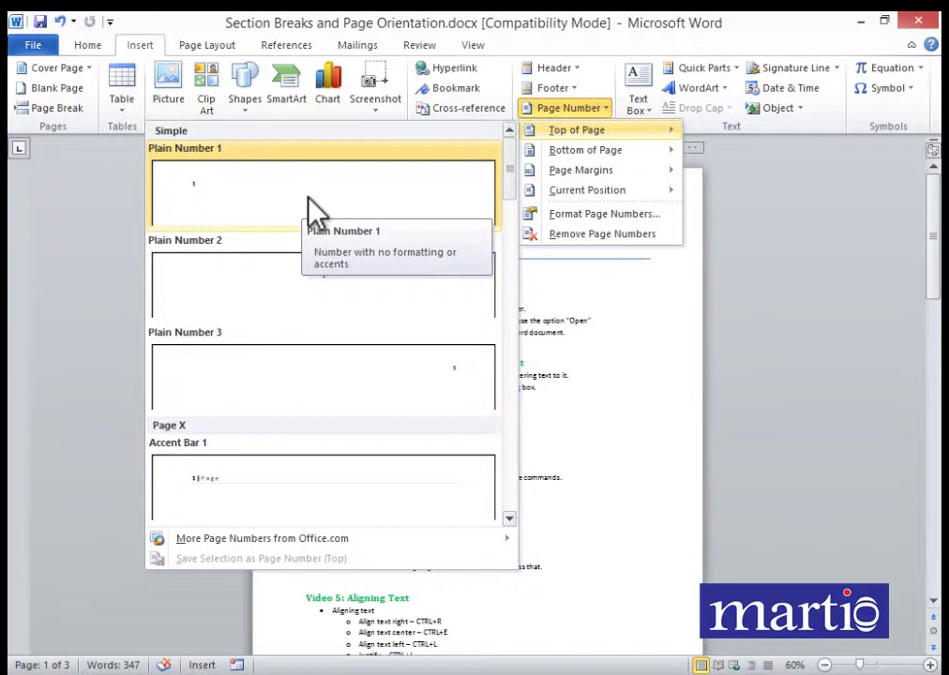
{"action": "mouse_move", "coordinate": [563, 160]}
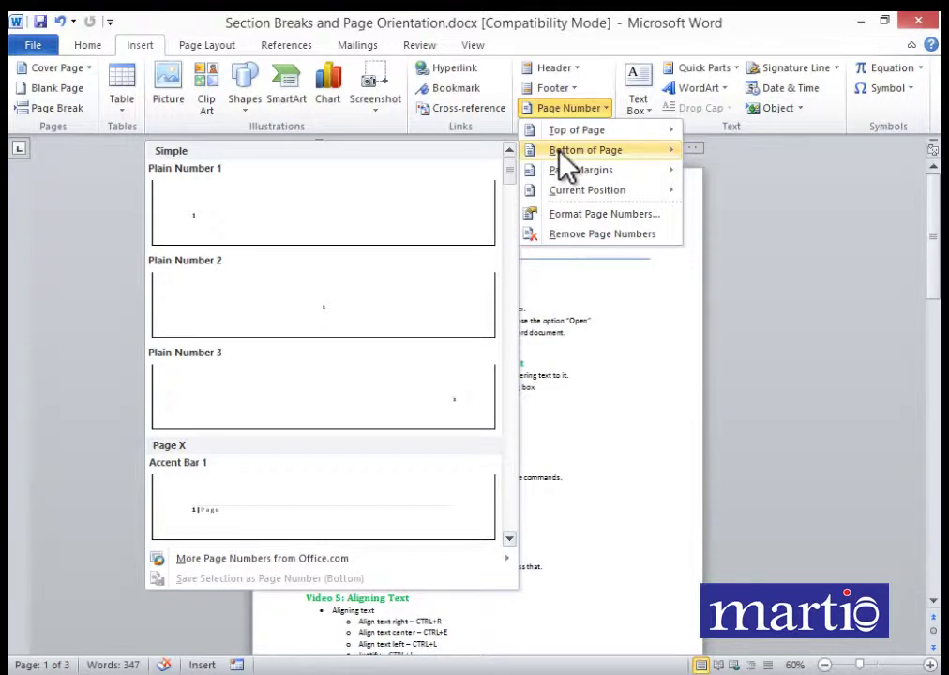
{"action": "left_click", "coordinate": [328, 321]}
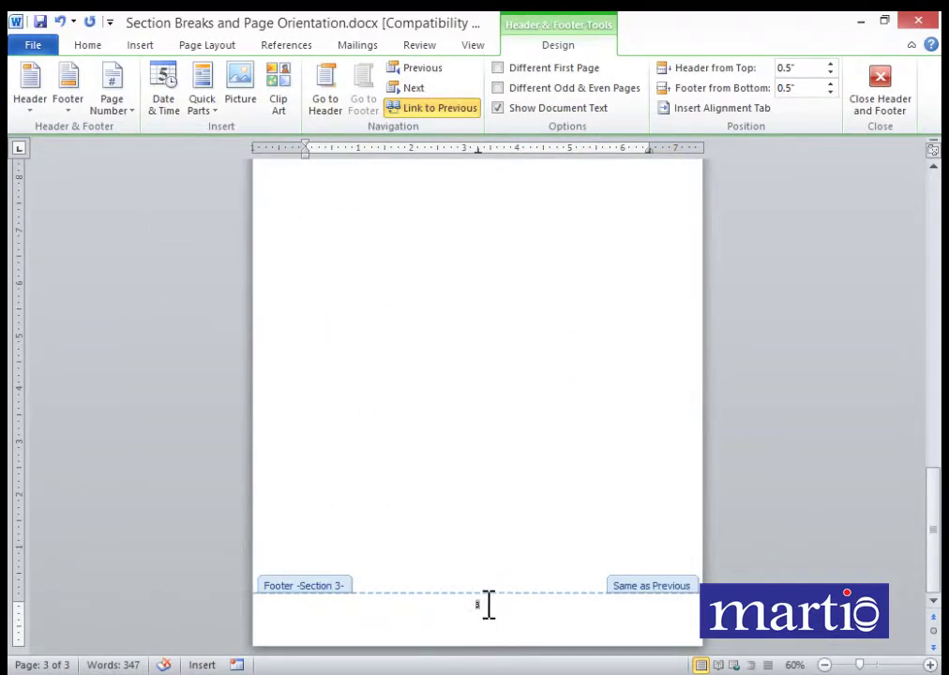
{"action": "scroll", "coordinate": [528, 581], "scroll_direction": "up", "scroll_amount": 7, "text": "ctrl"}
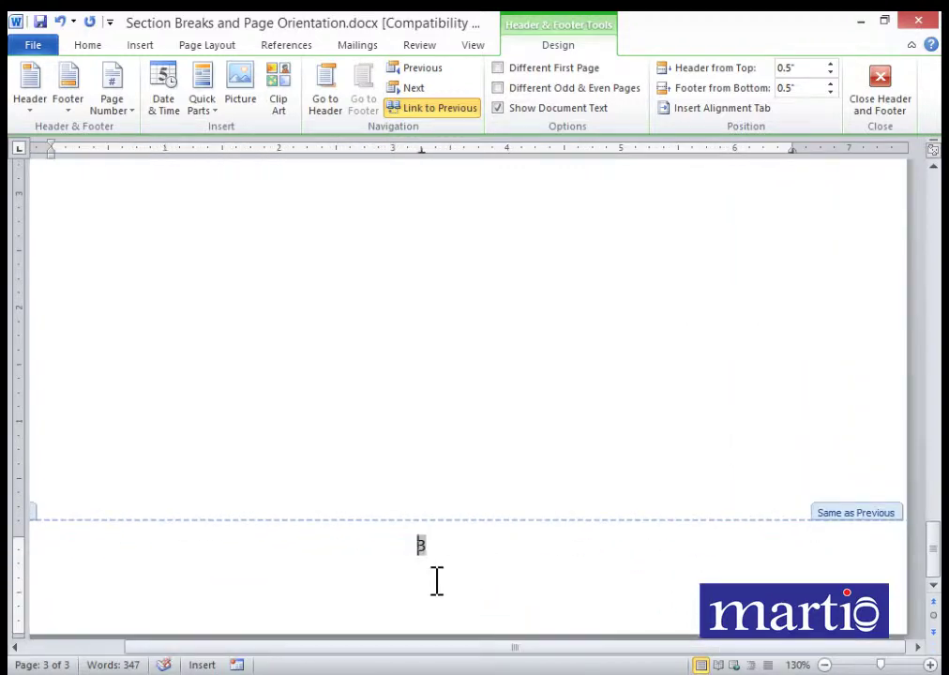
{"action": "scroll", "coordinate": [449, 574], "scroll_direction": "up", "scroll_amount": 20}
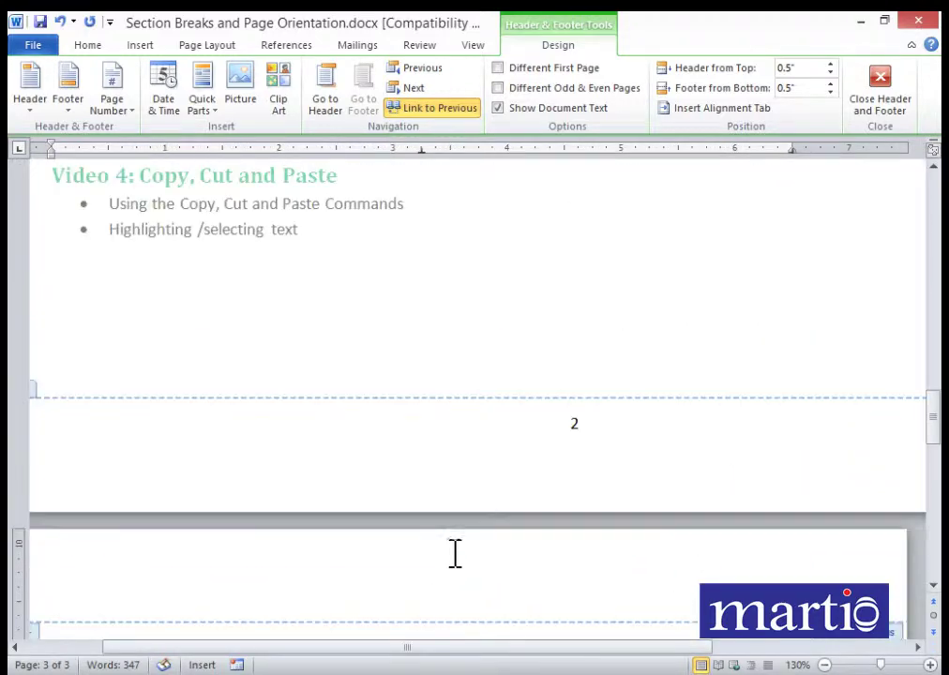
{"action": "scroll", "coordinate": [580, 461], "scroll_direction": "up", "scroll_amount": 15}
{"action": "scroll", "coordinate": [582, 469], "scroll_direction": "down", "scroll_amount": 8}
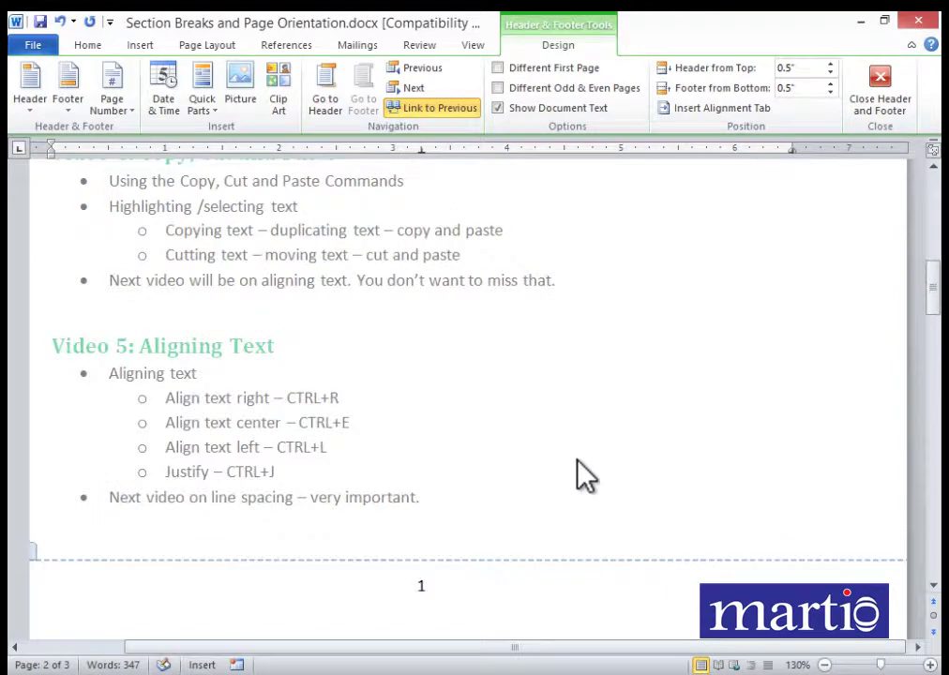
{"action": "scroll", "coordinate": [580, 475], "scroll_direction": "down", "scroll_amount": 7, "text": "ctrl"}
{"action": "scroll", "coordinate": [508, 441], "scroll_direction": "down", "scroll_amount": 5}
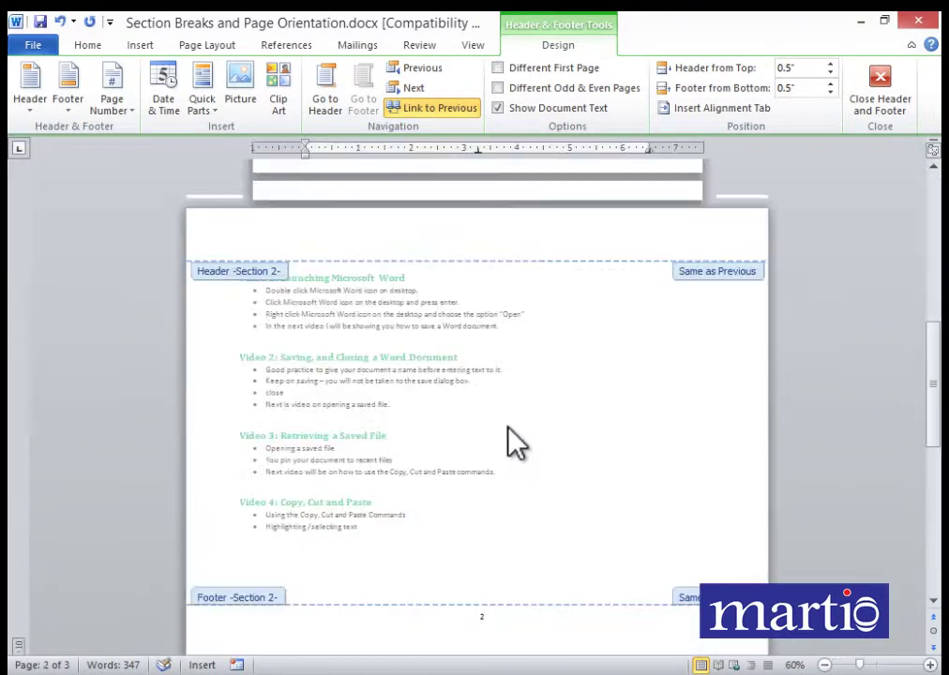
{"action": "scroll", "coordinate": [514, 441], "scroll_direction": "up", "scroll_amount": 2}
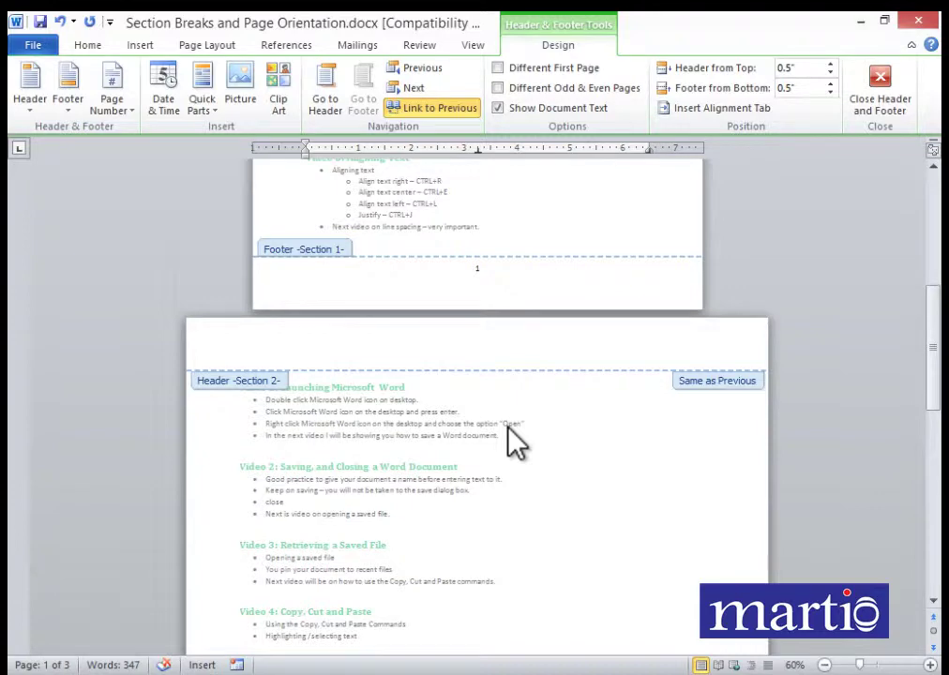
{"action": "scroll", "coordinate": [491, 297], "scroll_direction": "up", "scroll_amount": 3, "text": "ctrl"}
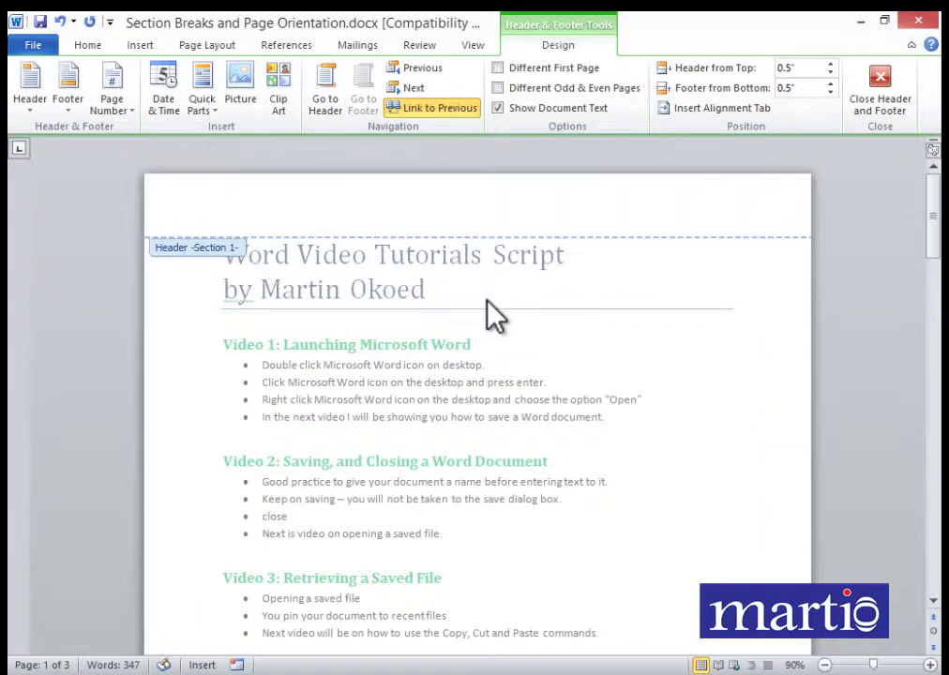
{"action": "scroll", "coordinate": [488, 303], "scroll_direction": "down", "scroll_amount": 12}
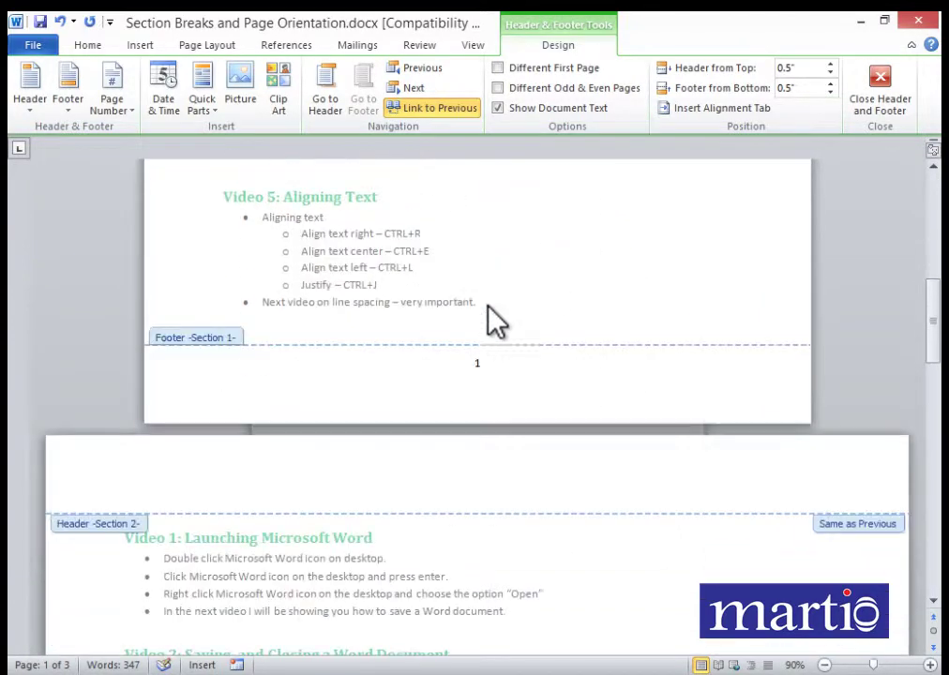
{"action": "scroll", "coordinate": [490, 345], "scroll_direction": "up", "scroll_amount": 4, "text": "ctrl"}
{"action": "scroll", "coordinate": [489, 345], "scroll_direction": "down", "scroll_amount": 15}
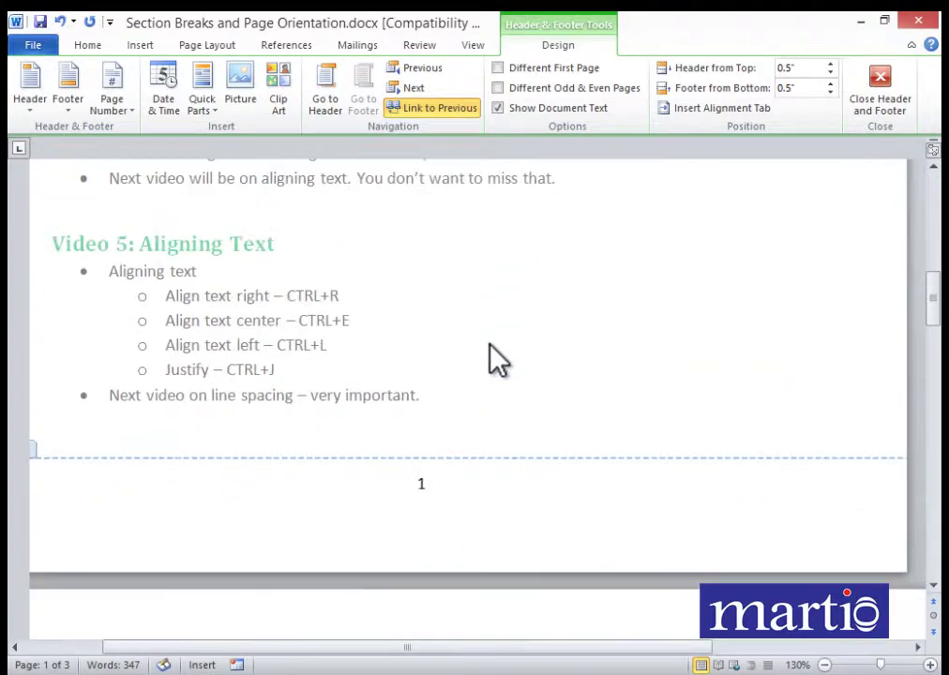
{"action": "scroll", "coordinate": [488, 345], "scroll_direction": "down", "scroll_amount": 4}
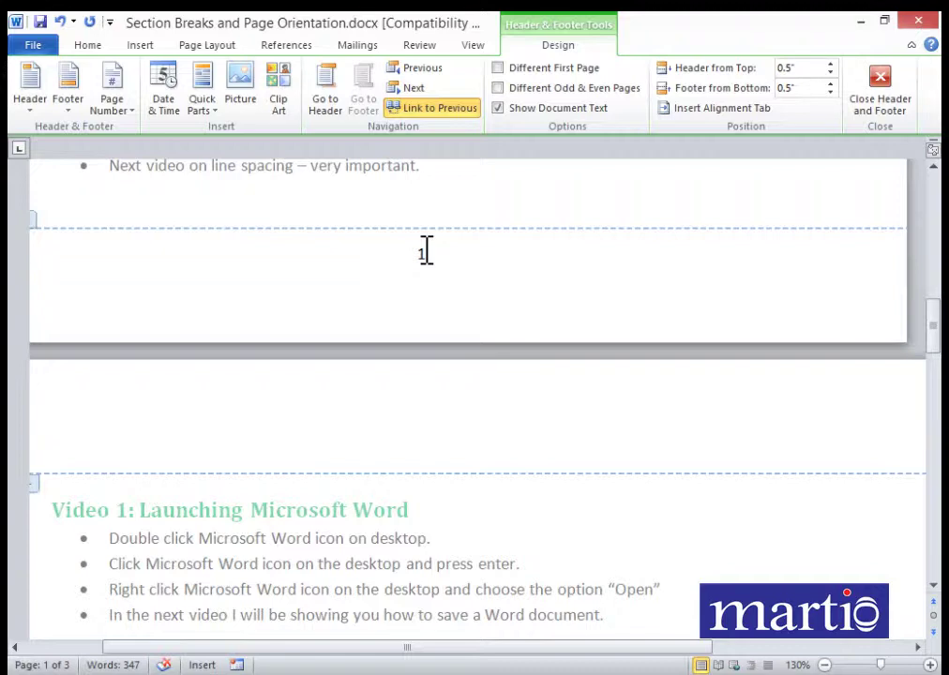
Close the footer and set the page number format to lowercase roman numerals (i, ii, iii)
{"action": "left_click", "coordinate": [884, 111]}
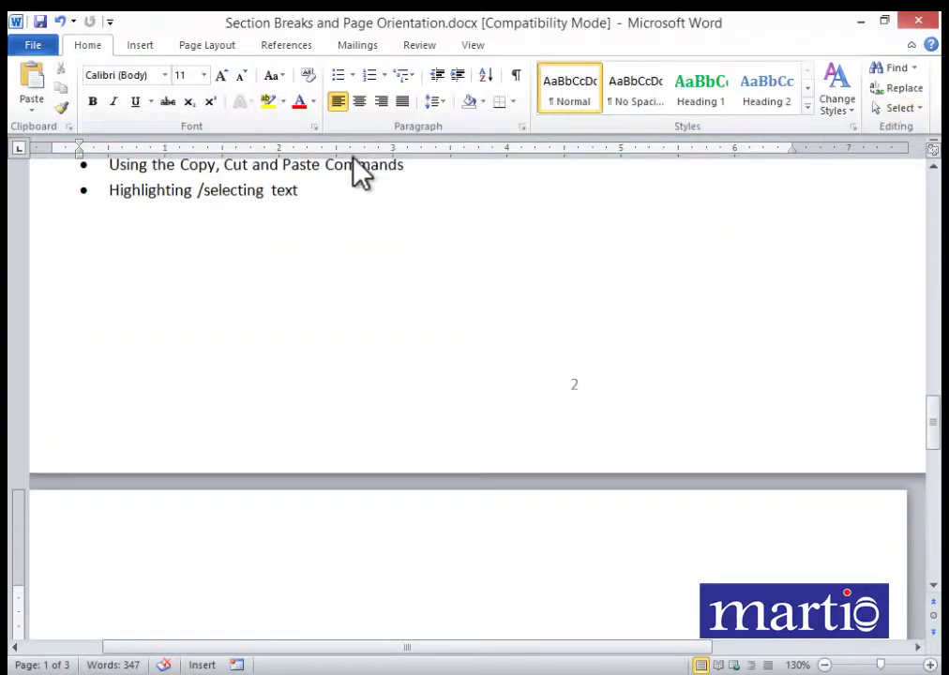
{"action": "left_click", "coordinate": [141, 45]}
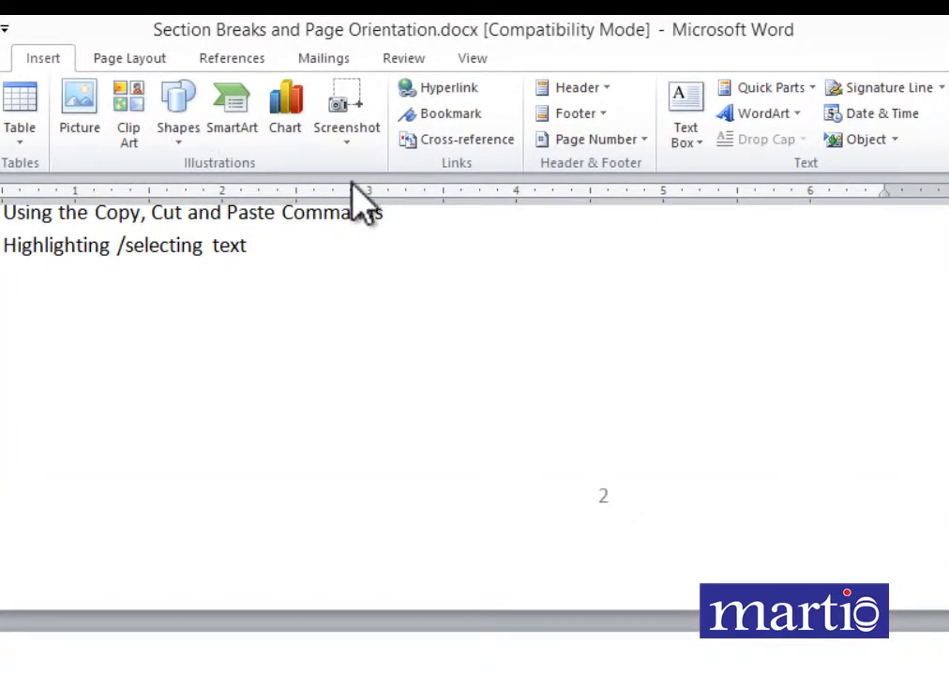
{"action": "left_click", "coordinate": [596, 141]}
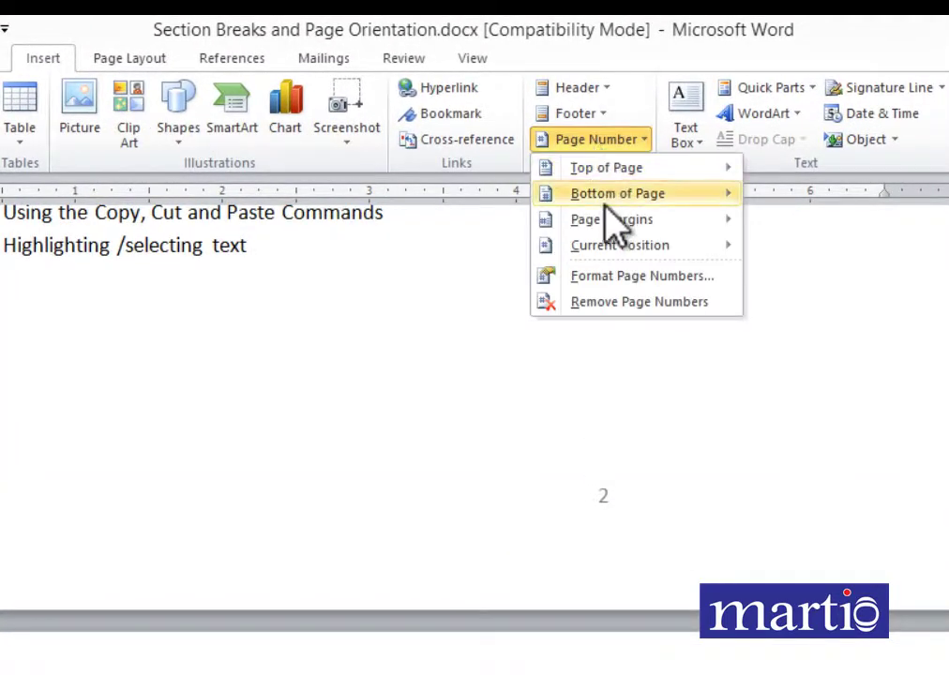
{"action": "left_click", "coordinate": [619, 279]}
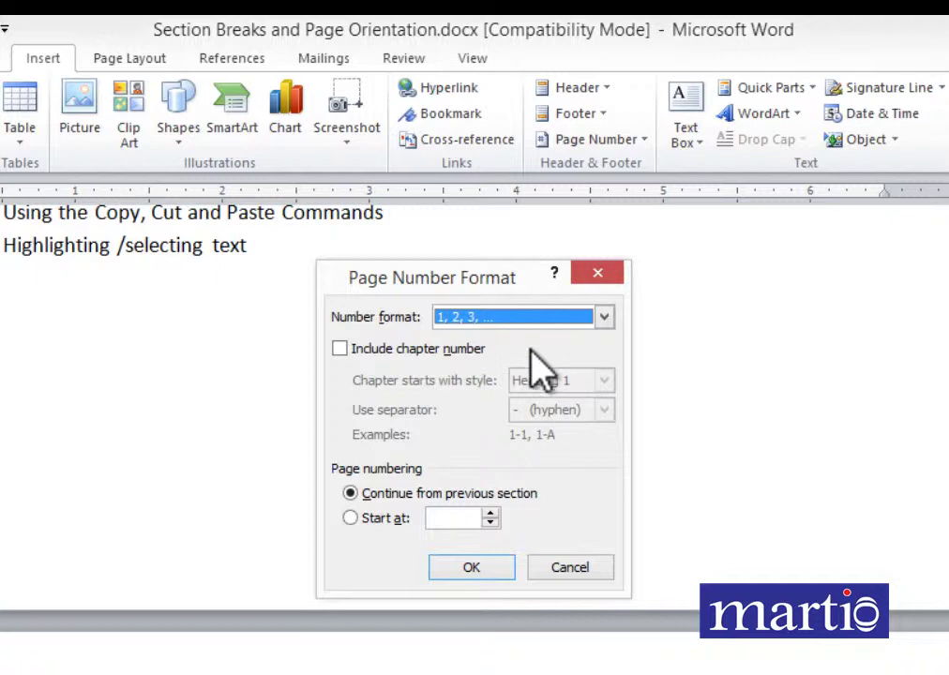
{"action": "left_click", "coordinate": [494, 319]}
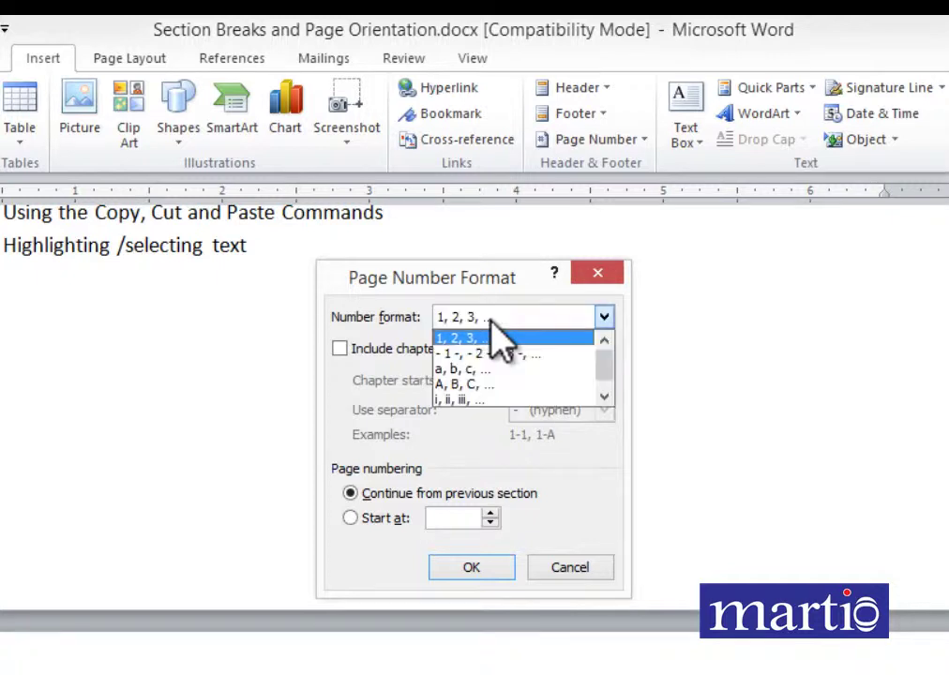
{"action": "left_click", "coordinate": [467, 399]}
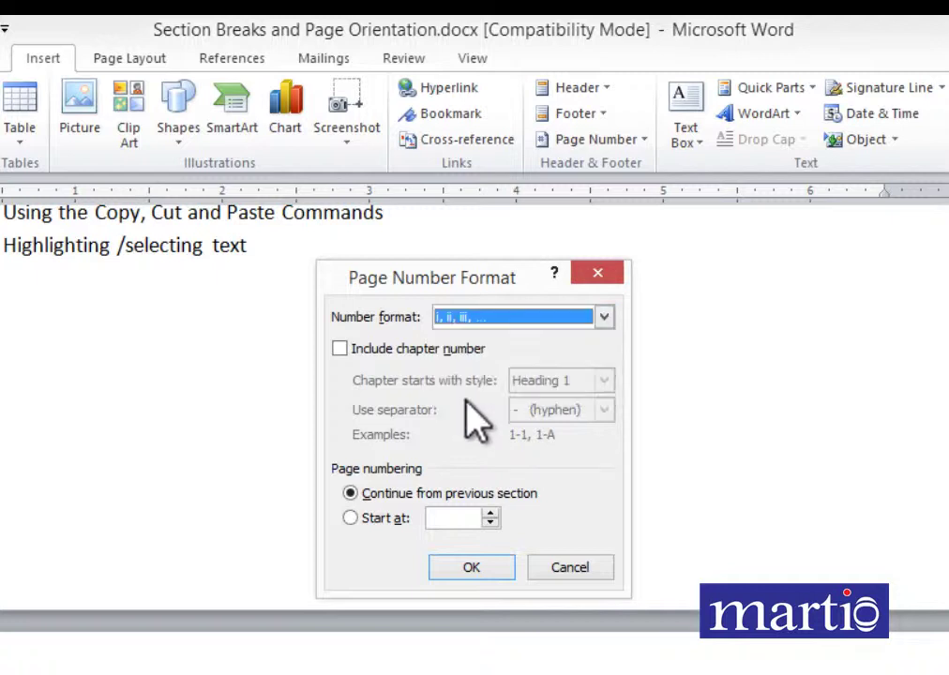
{"action": "left_click", "coordinate": [470, 568]}
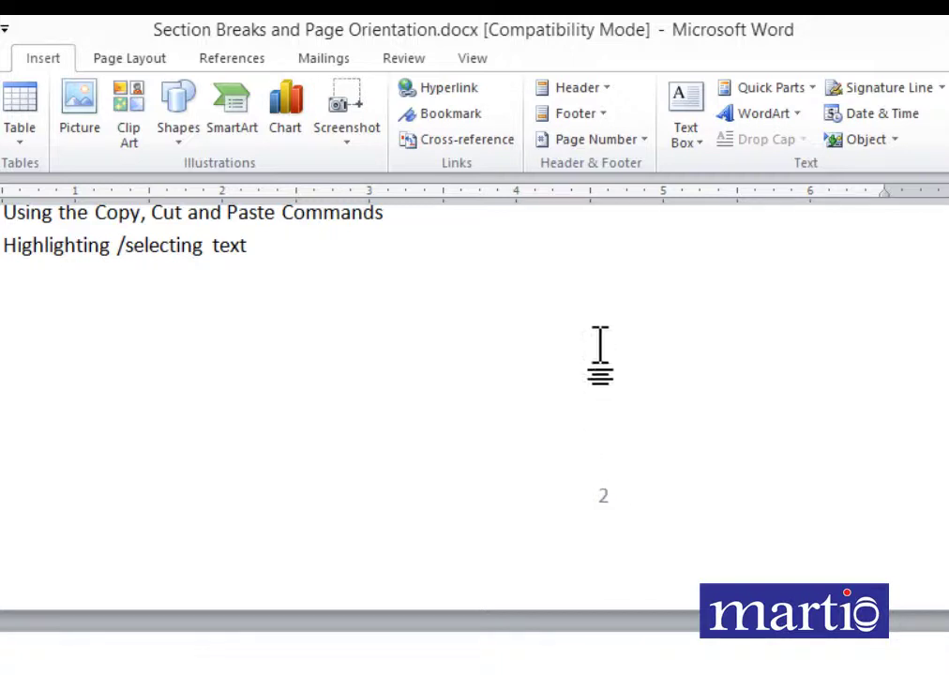
Re-insert the Plain Number 2 bottom page number so page 3's footer shows iii
{"action": "left_click", "coordinate": [610, 148]}
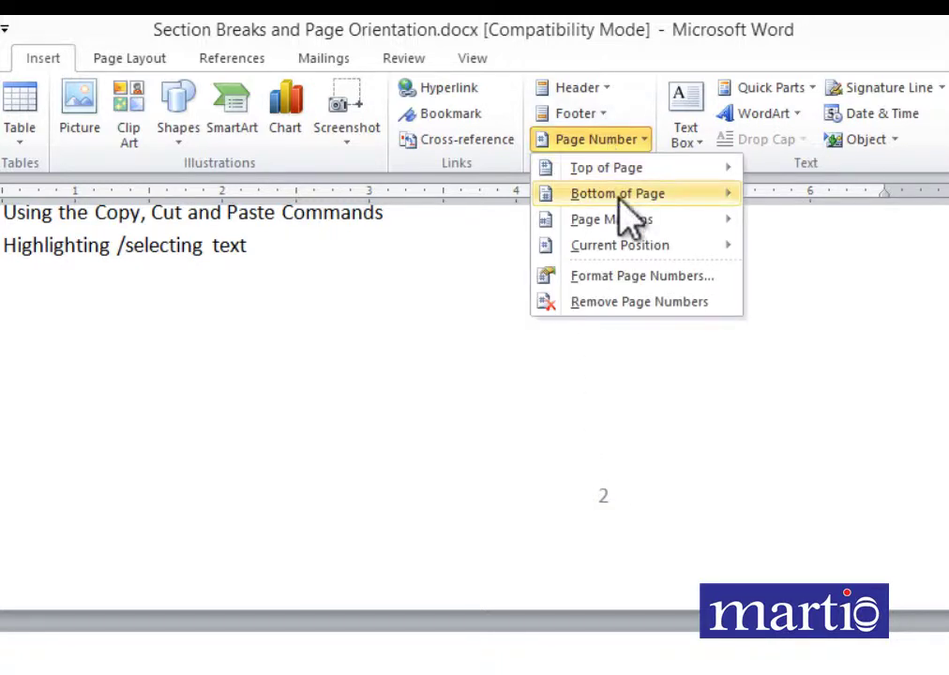
{"action": "left_click", "coordinate": [616, 194]}
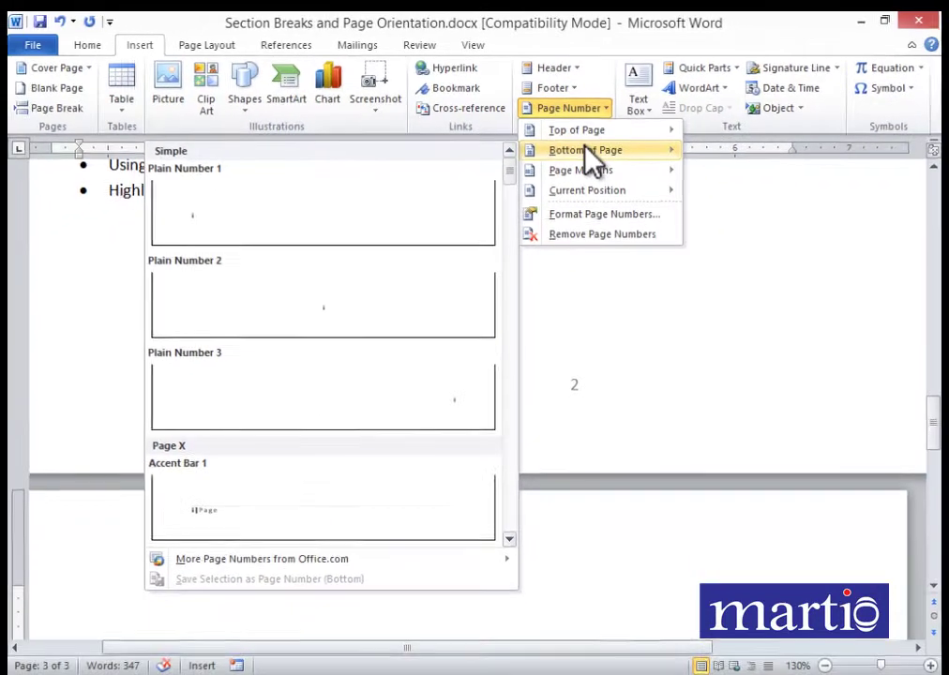
{"action": "left_click", "coordinate": [332, 311]}
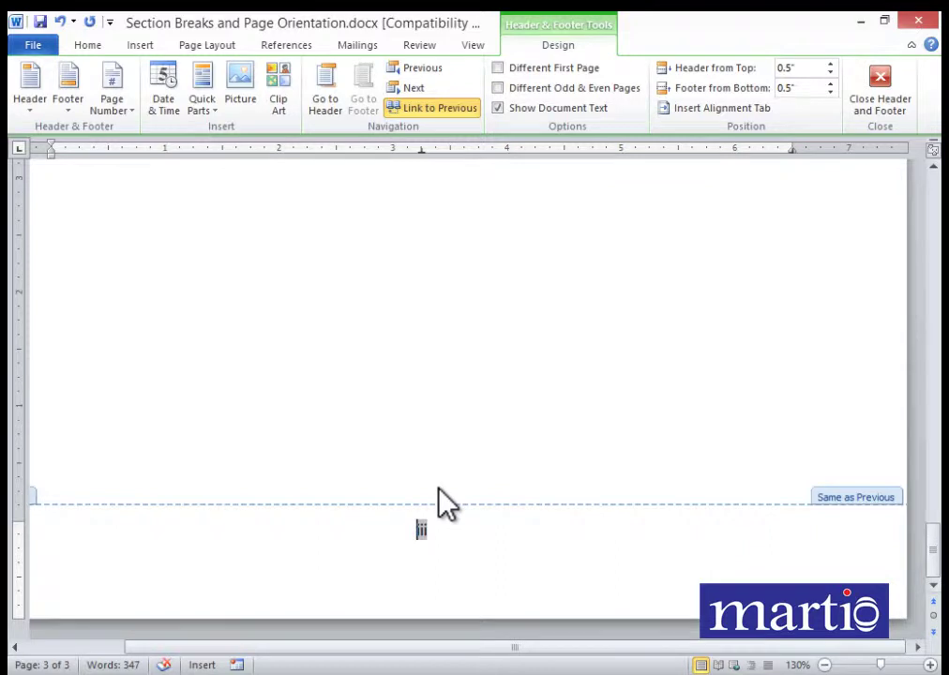